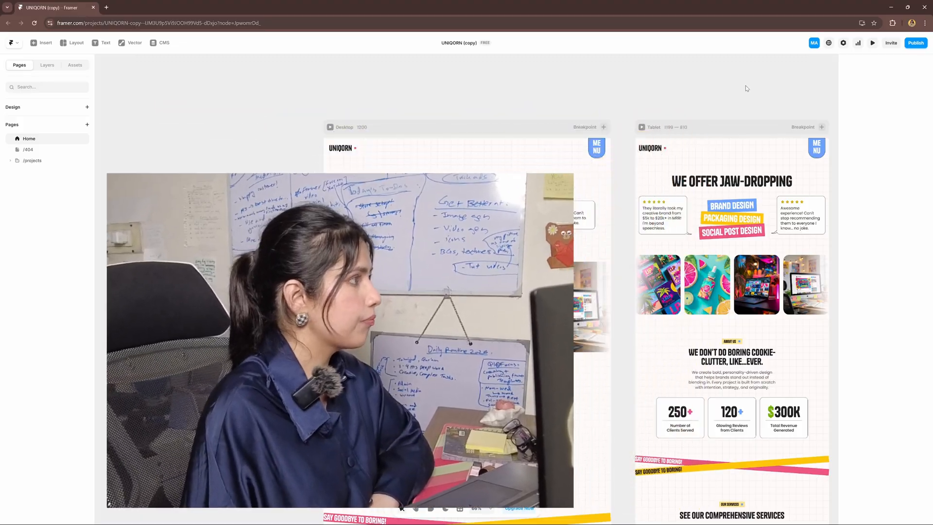
Pan and scroll around the canvas to look over the page layouts
{"action": "left_click_drag", "start_coordinate": [635, 223], "coordinate": [632, 221]}
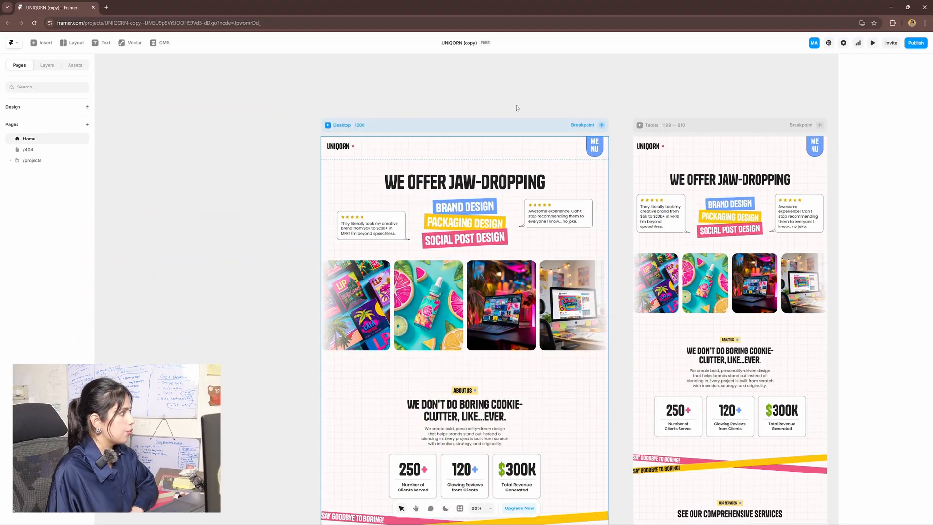
{"action": "scroll", "coordinate": [522, 331], "scroll_direction": "right", "scroll_amount": 4}
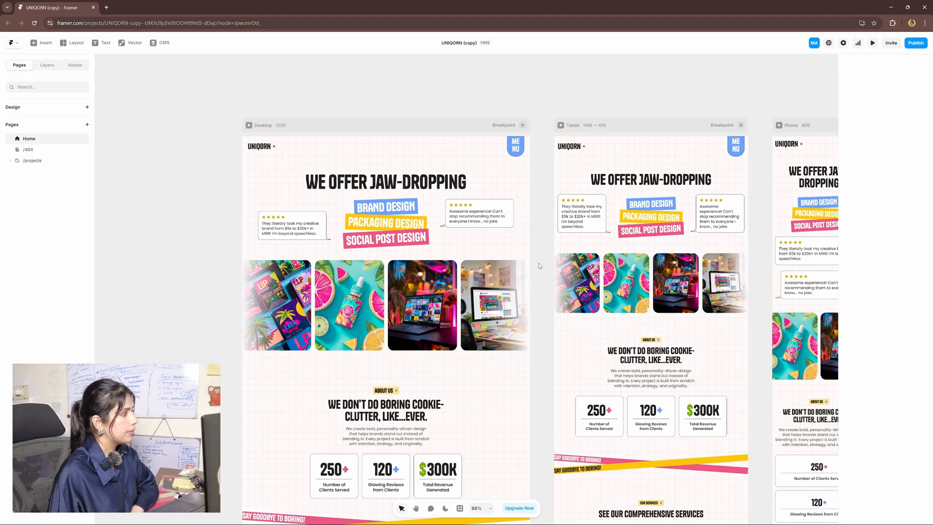
{"action": "scroll", "coordinate": [540, 264], "scroll_direction": "left", "scroll_amount": 3}
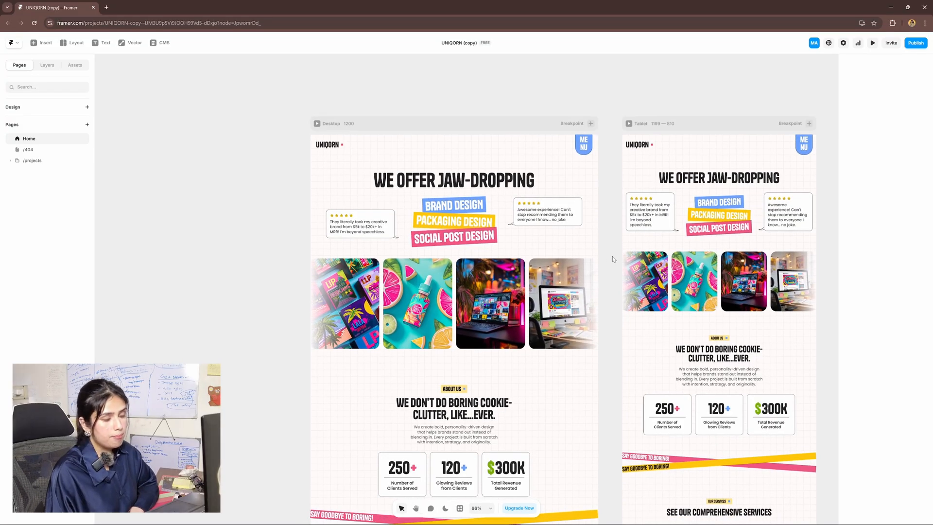
{"action": "left_click_drag", "start_coordinate": [615, 255], "coordinate": [683, 275]}
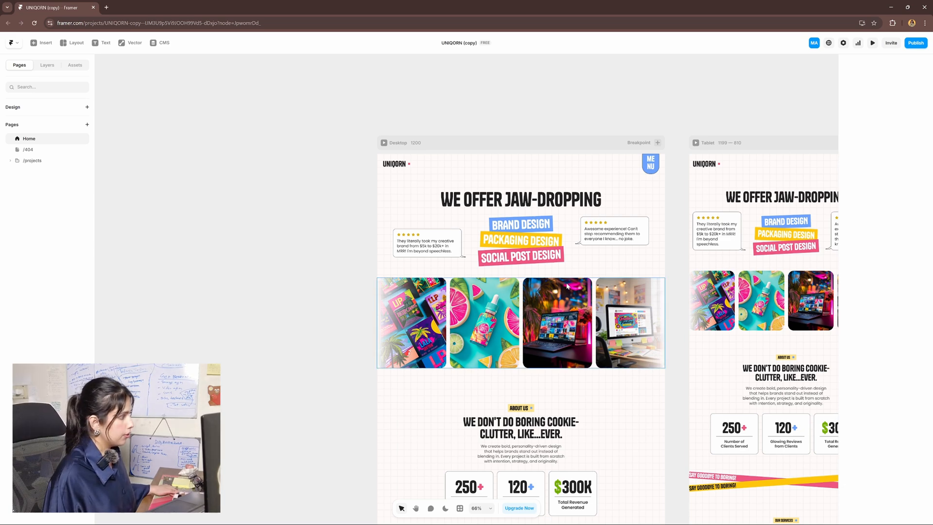
{"action": "scroll", "coordinate": [565, 289], "scroll_direction": "up", "scroll_amount": 10}
{"action": "scroll", "coordinate": [564, 288], "scroll_direction": "down", "scroll_amount": 10}
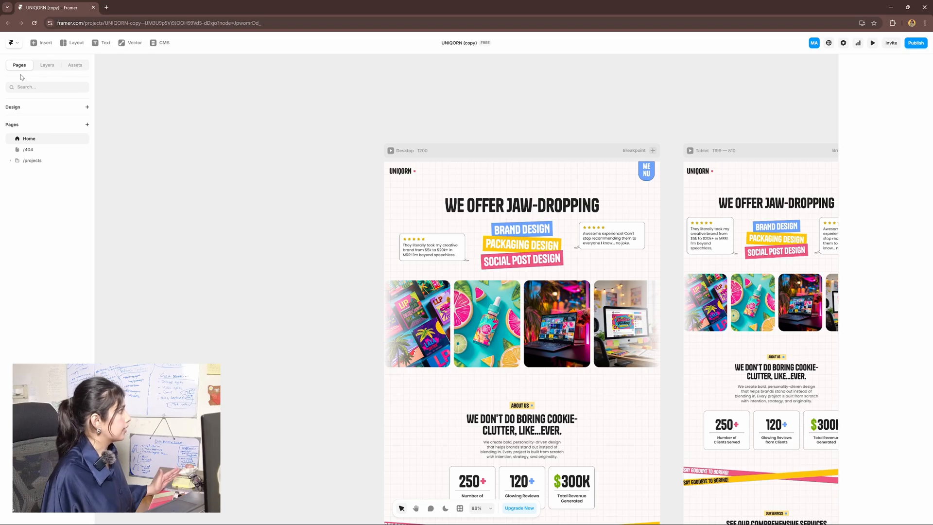
Visit the /404 and Projects pages, return to Home, and show the project's assets
{"action": "left_click", "coordinate": [38, 150]}
{"action": "left_click", "coordinate": [35, 161]}
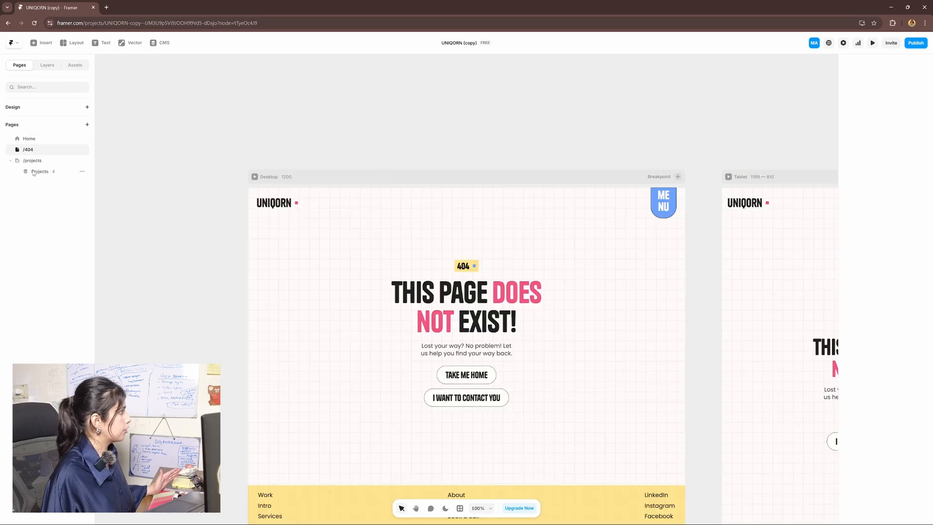
{"action": "left_click", "coordinate": [36, 141]}
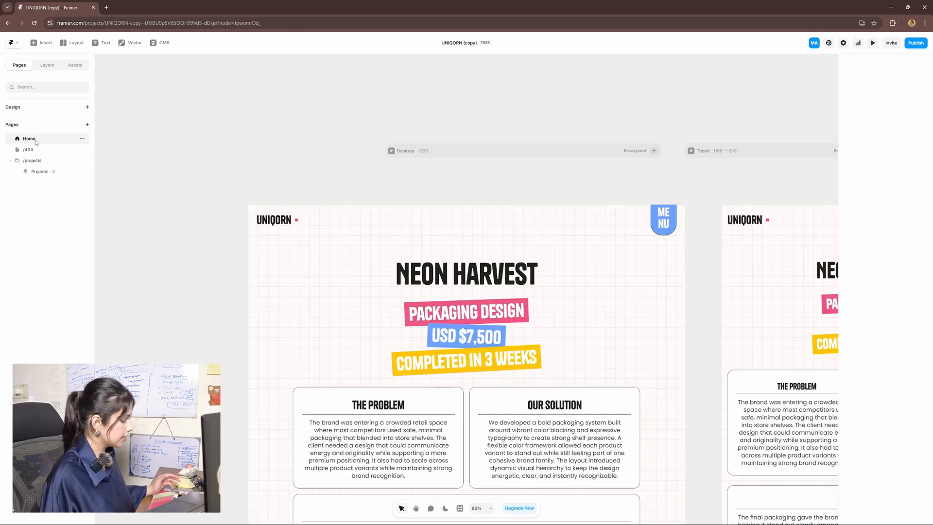
{"action": "left_click", "coordinate": [76, 67]}
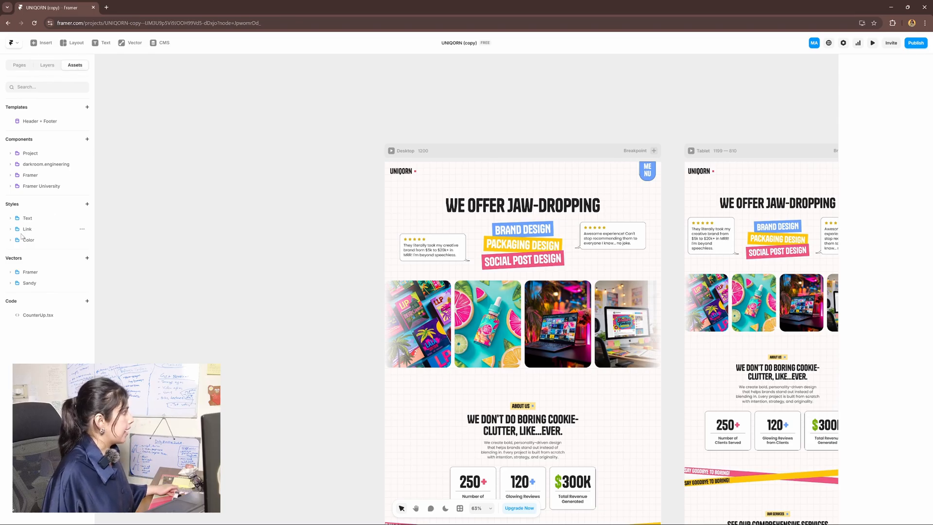
Open the Heading 1 text style and keep Tanker as its font
{"action": "left_click", "coordinate": [10, 218]}
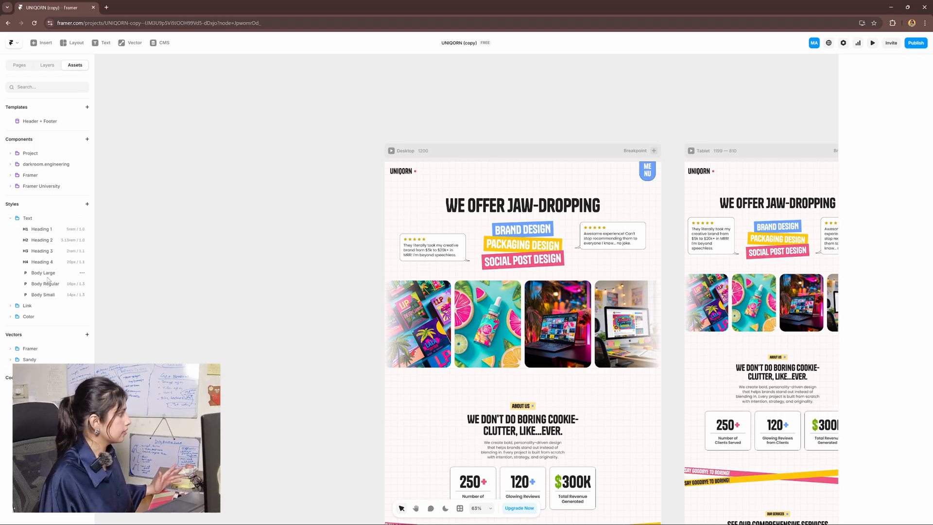
{"action": "left_click", "coordinate": [50, 232]}
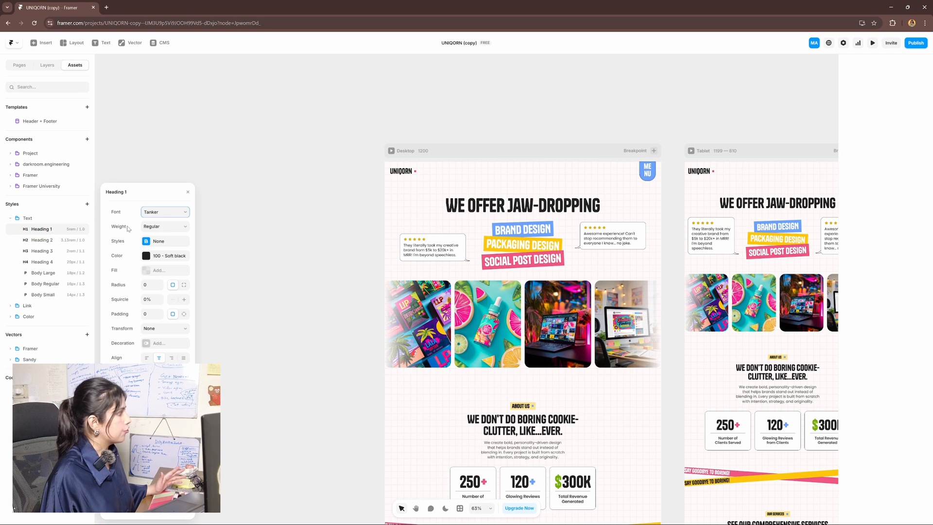
{"action": "left_click", "coordinate": [163, 212]}
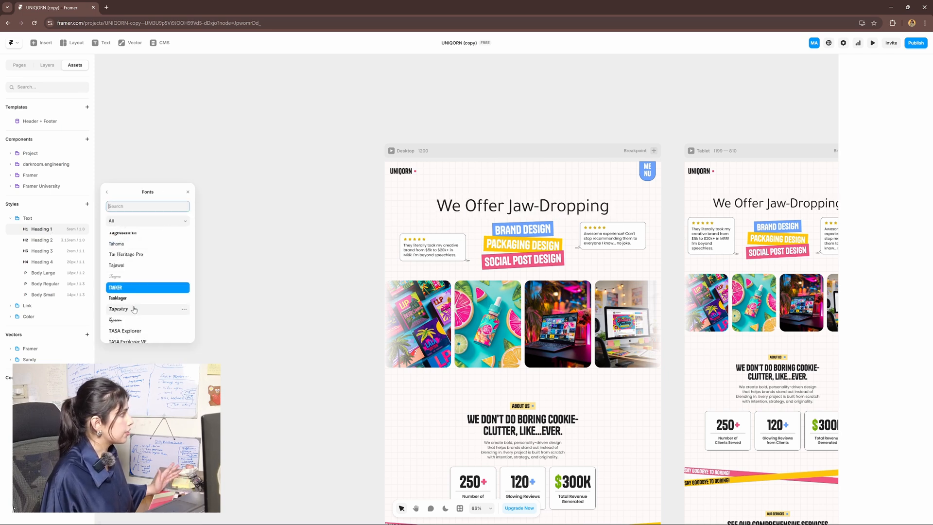
{"action": "left_click", "coordinate": [108, 193]}
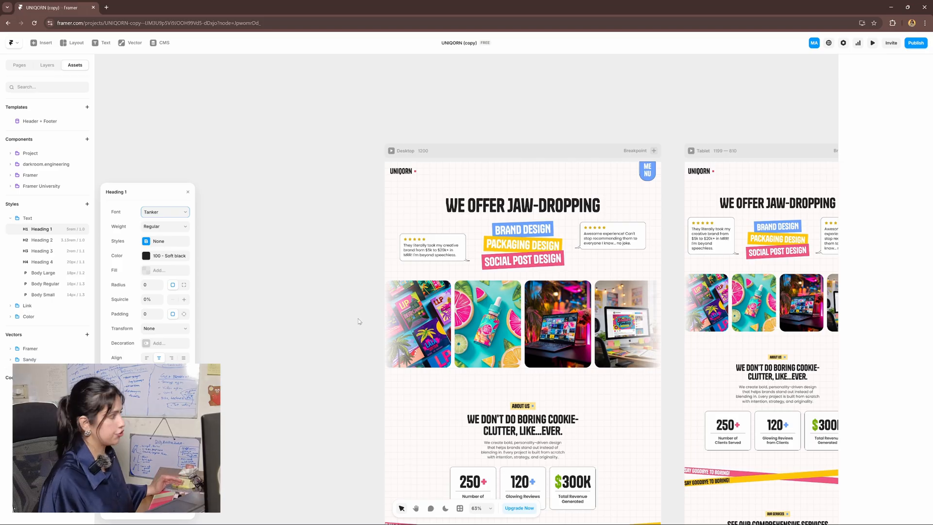
{"action": "left_click", "coordinate": [11, 218]}
Expand the colour styles with the Accent Colors and Greys & Blacks groups open
{"action": "left_click", "coordinate": [10, 240]}
{"action": "left_click", "coordinate": [19, 251]}
{"action": "left_click", "coordinate": [19, 251]}
{"action": "left_click", "coordinate": [19, 273]}
{"action": "left_click", "coordinate": [18, 261]}
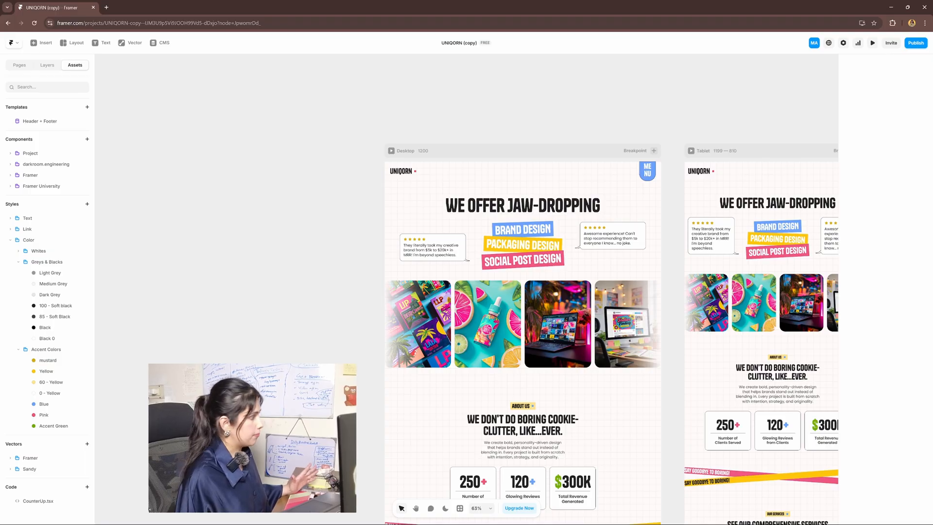
Try the Yellow colour style as olive 87794A, then close the editor and return to the pages list
{"action": "left_click", "coordinate": [76, 371]}
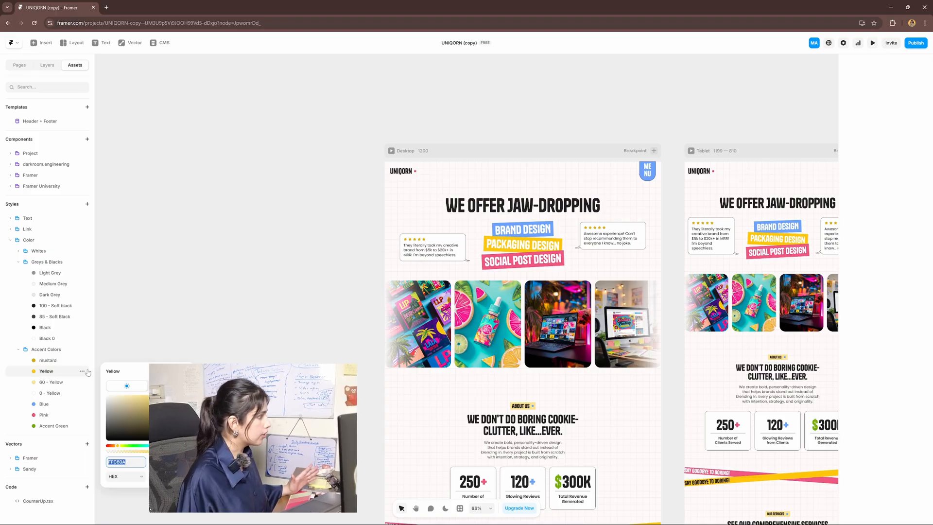
{"action": "left_click", "coordinate": [144, 416]}
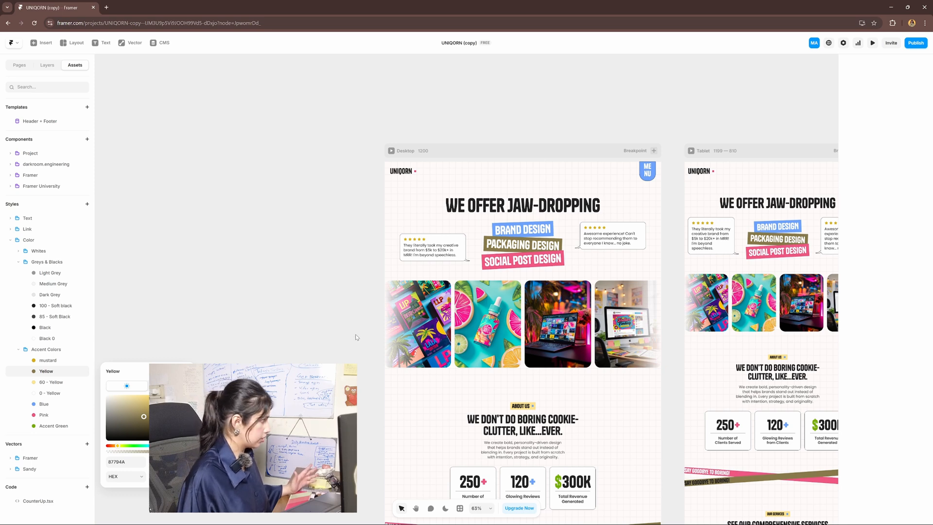
{"action": "left_click", "coordinate": [332, 307]}
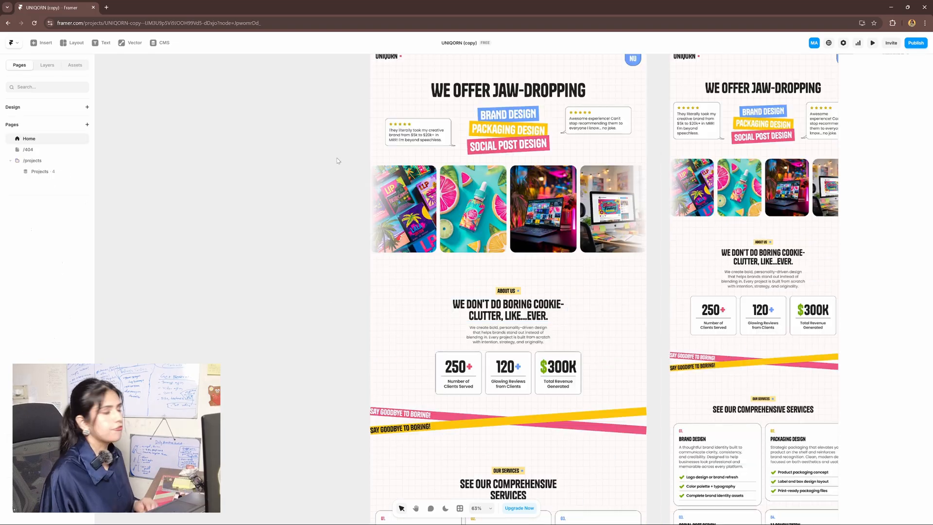
{"action": "scroll", "coordinate": [522, 427], "scroll_direction": "up", "scroll_amount": 2}
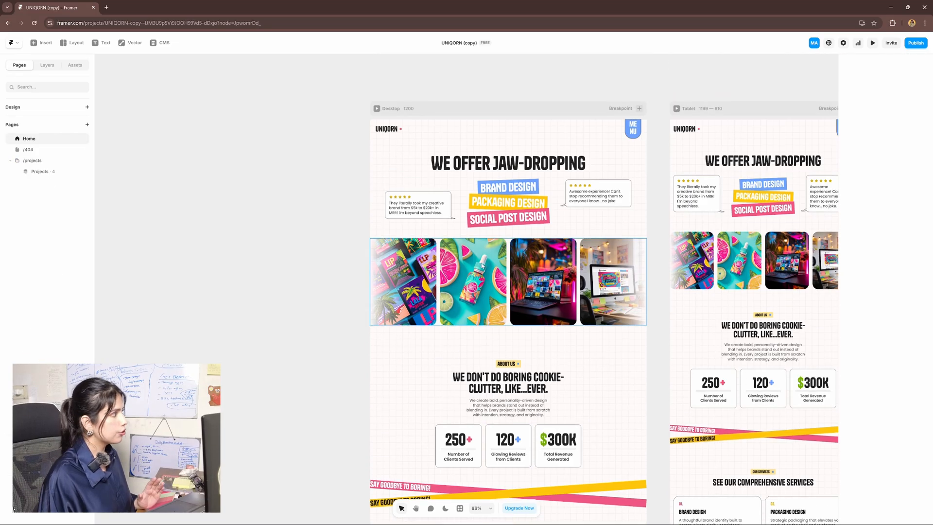
Select the Desktop frame, show its layers, and expand Main and the Intro section
{"action": "left_click", "coordinate": [438, 114]}
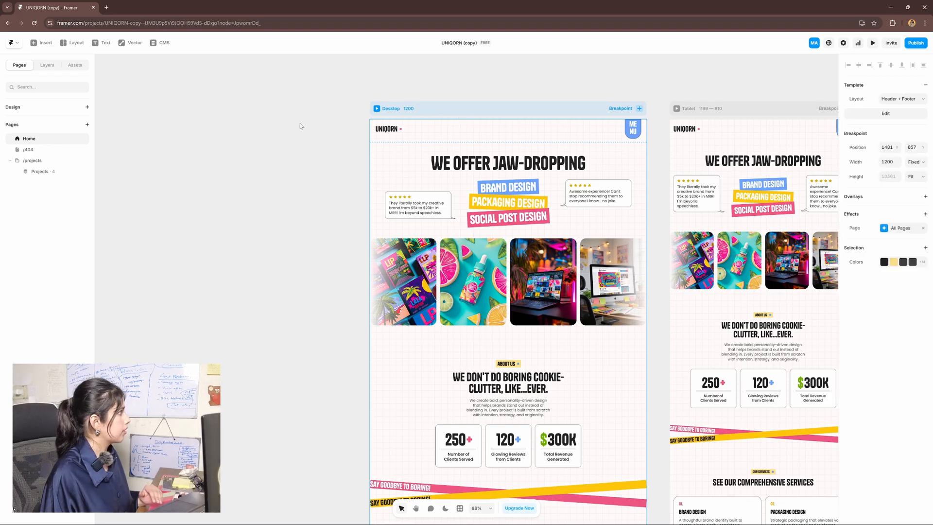
{"action": "left_click", "coordinate": [50, 67]}
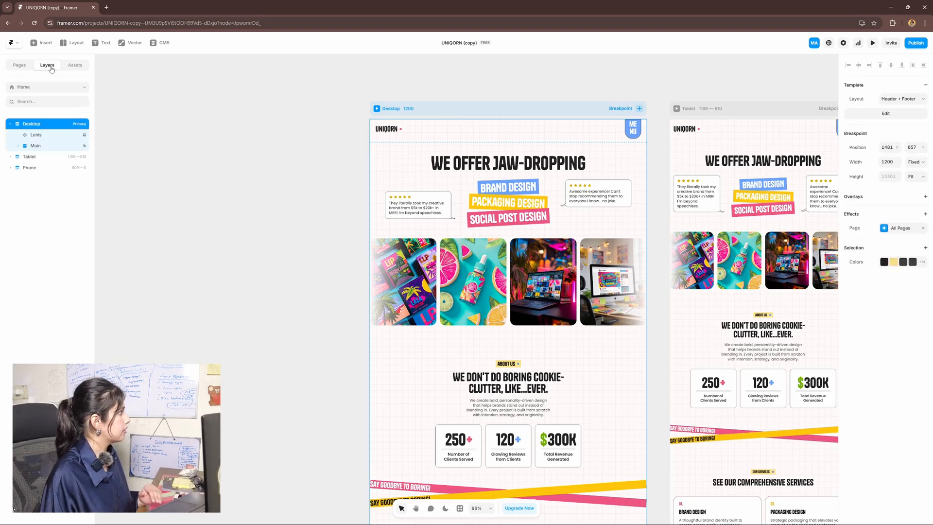
{"action": "left_click", "coordinate": [34, 147]}
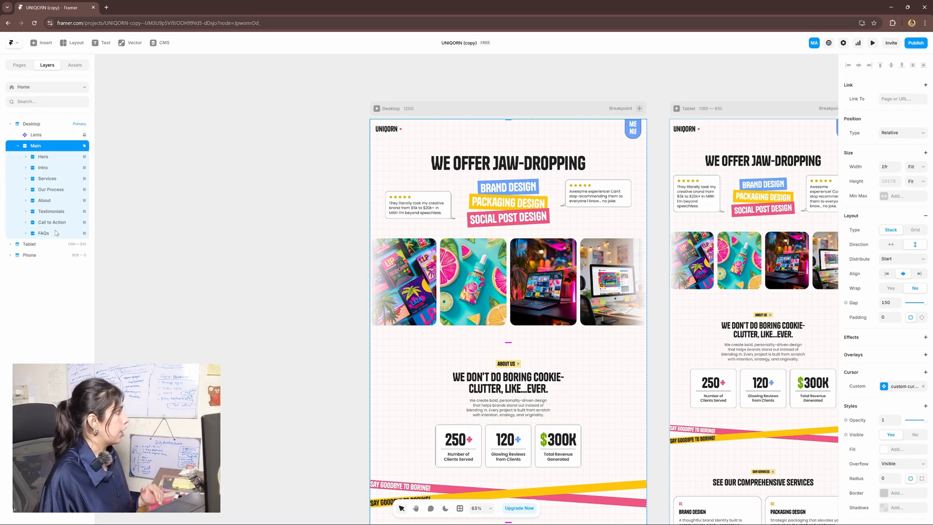
{"action": "scroll", "coordinate": [145, 229], "scroll_direction": "down", "scroll_amount": 3}
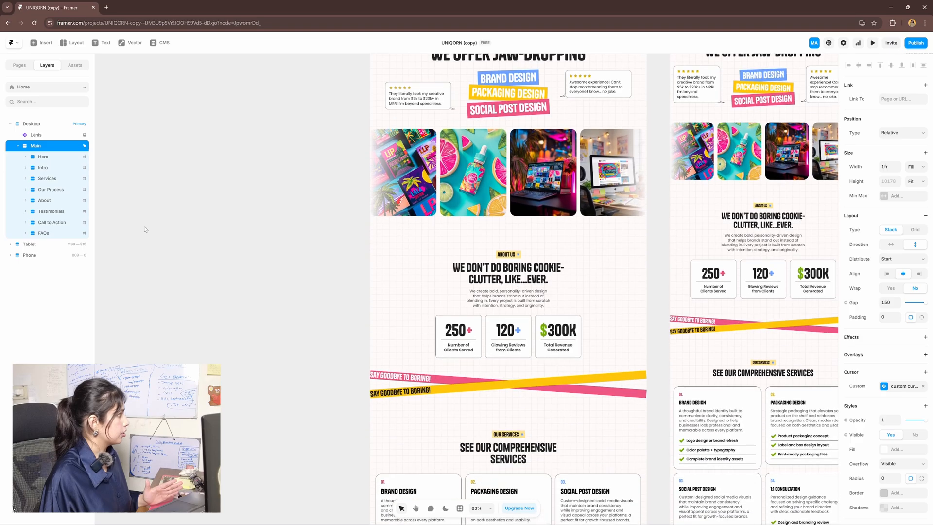
{"action": "scroll", "coordinate": [197, 218], "scroll_direction": "down", "scroll_amount": 3}
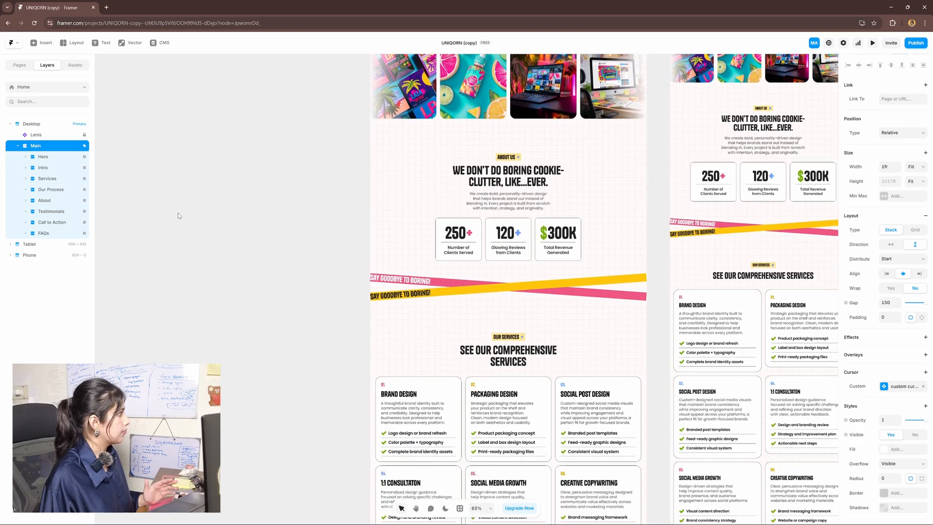
{"action": "left_click", "coordinate": [57, 168]}
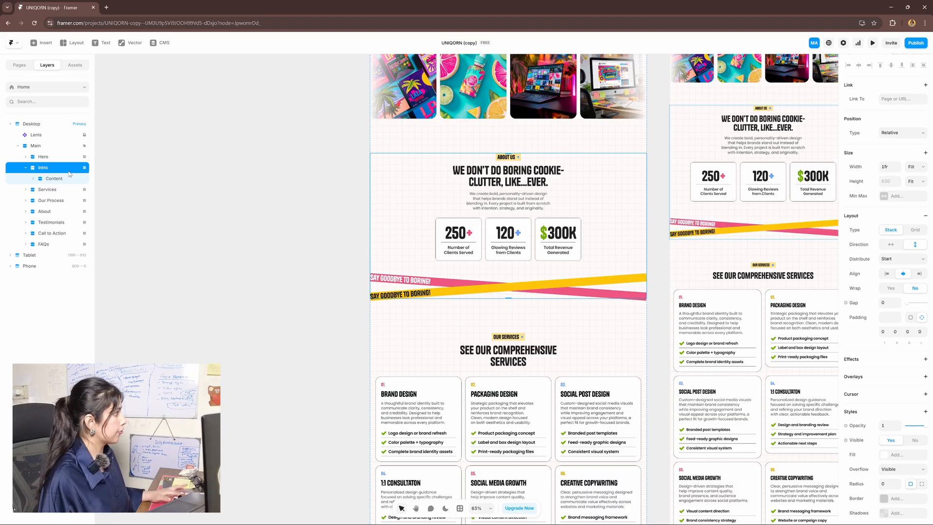
Duplicate the Intro section and delete the copy's Text + Boxes and Marquee layers
{"action": "key", "text": "ctrl+d"}
{"action": "scroll", "coordinate": [262, 369], "scroll_direction": "down", "scroll_amount": 3}
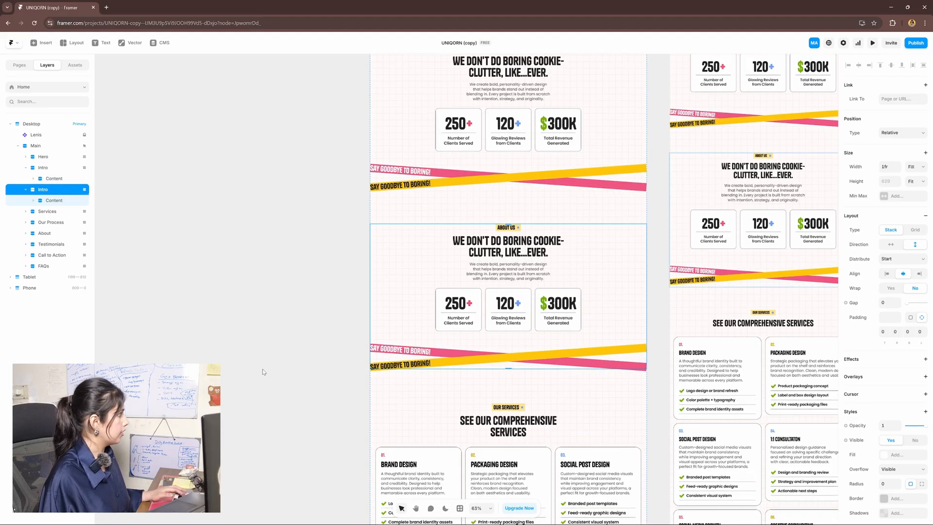
{"action": "left_click", "coordinate": [54, 201]}
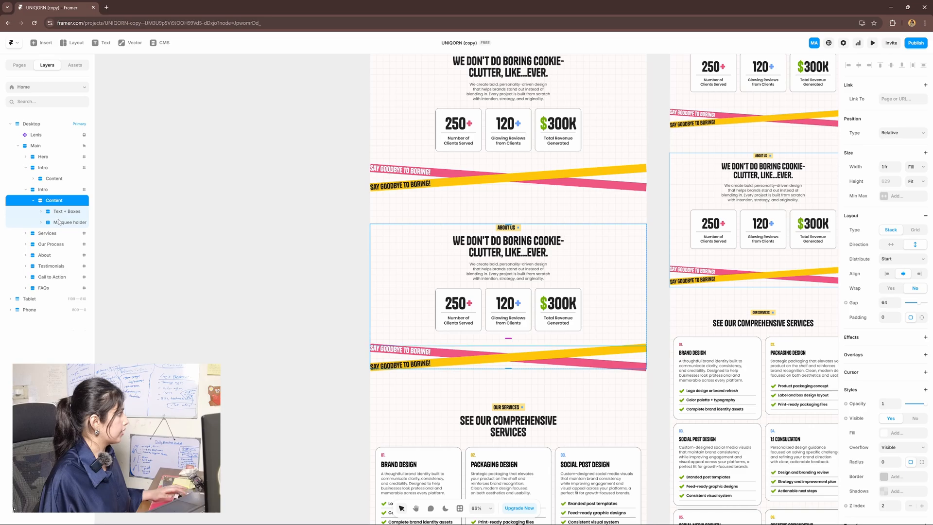
{"action": "left_click", "coordinate": [60, 222]}
{"action": "left_click", "coordinate": [63, 212], "text": "shift"}
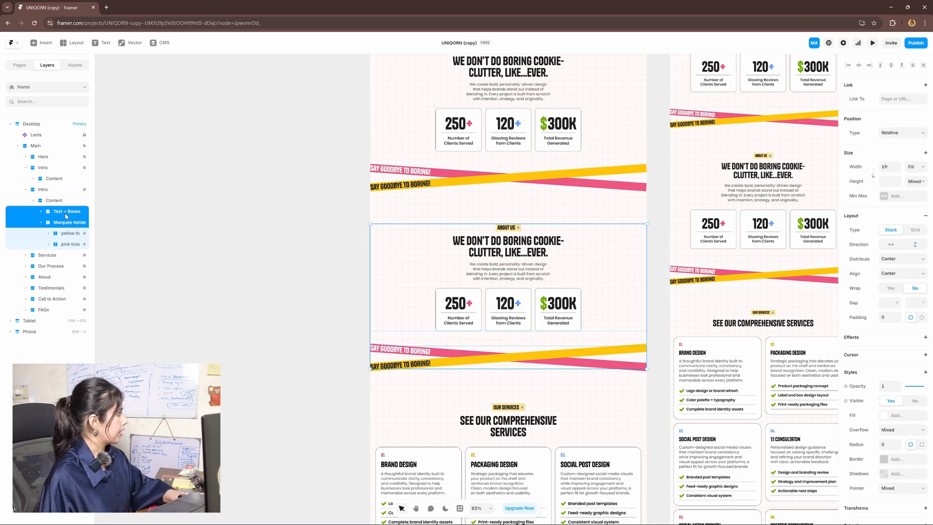
{"action": "key", "text": "Delete"}
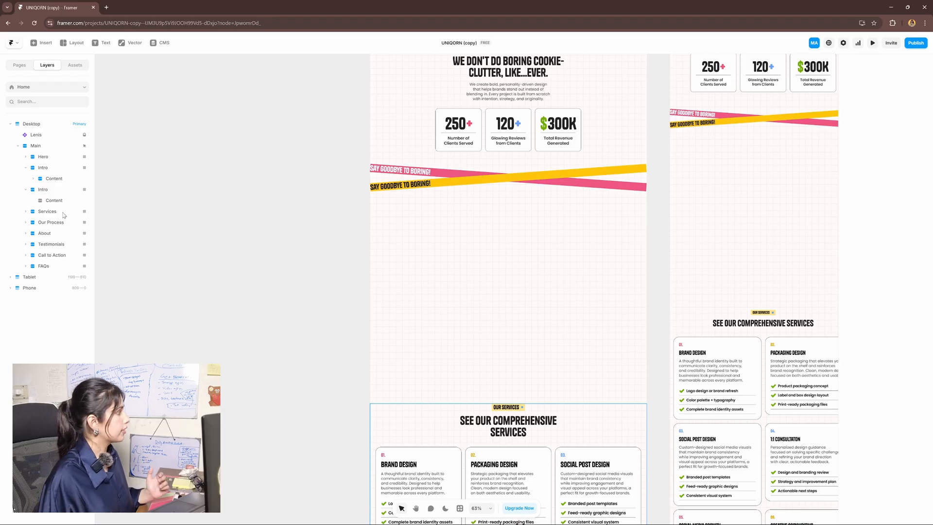
{"action": "left_click", "coordinate": [70, 201]}
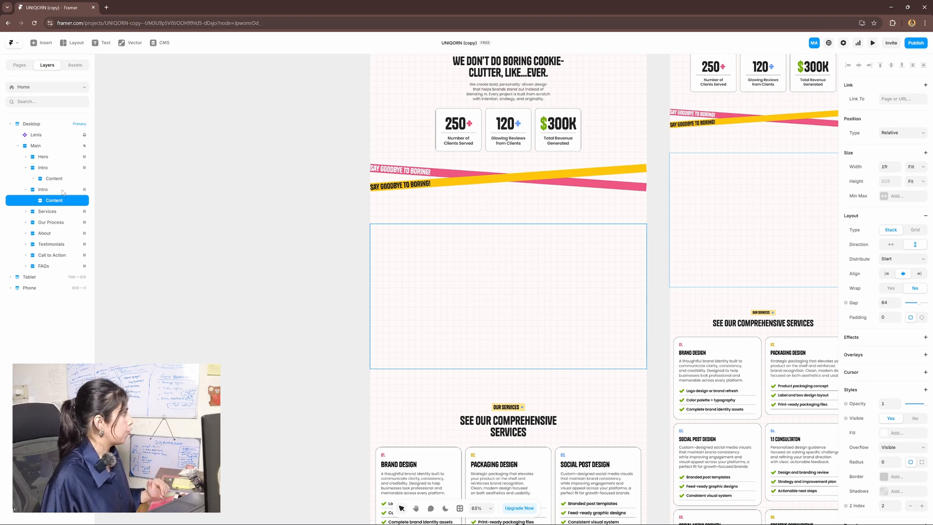
Name the copied section 'new section' with scroll anchor 'new-section'
{"action": "double_click", "coordinate": [53, 190]}
{"action": "type", "text": "new section"}
{"action": "key", "text": "Return"}
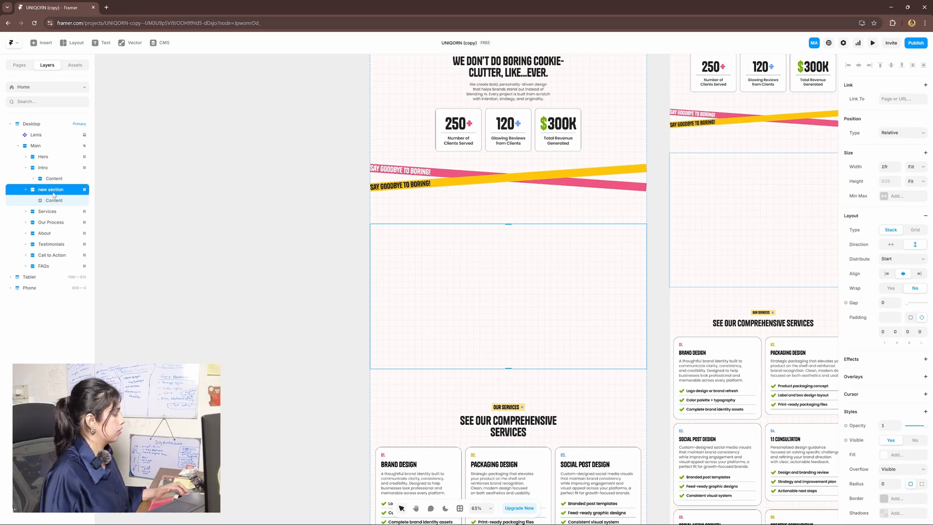
{"action": "scroll", "coordinate": [897, 297], "scroll_direction": "down", "scroll_amount": 1}
{"action": "scroll", "coordinate": [896, 297], "scroll_direction": "down", "scroll_amount": 3}
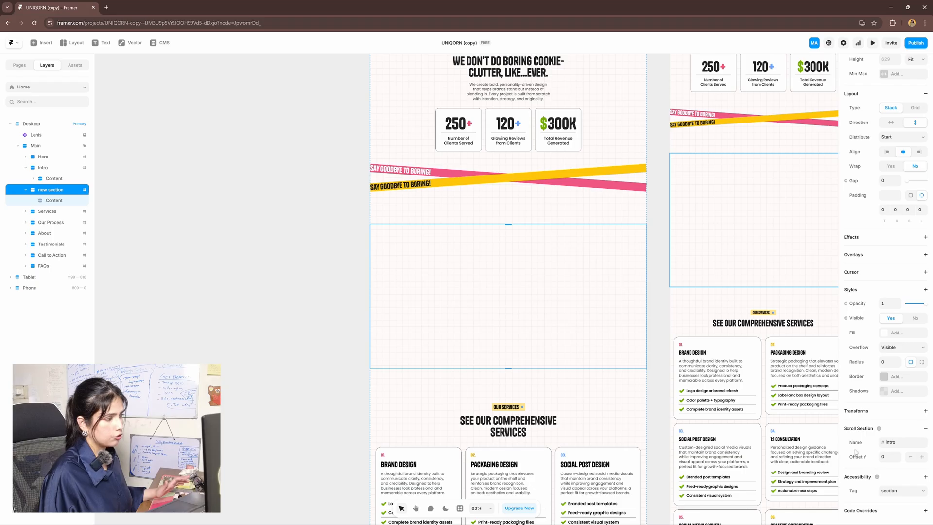
{"action": "left_click", "coordinate": [891, 441]}
{"action": "type", "text": "new-section"}
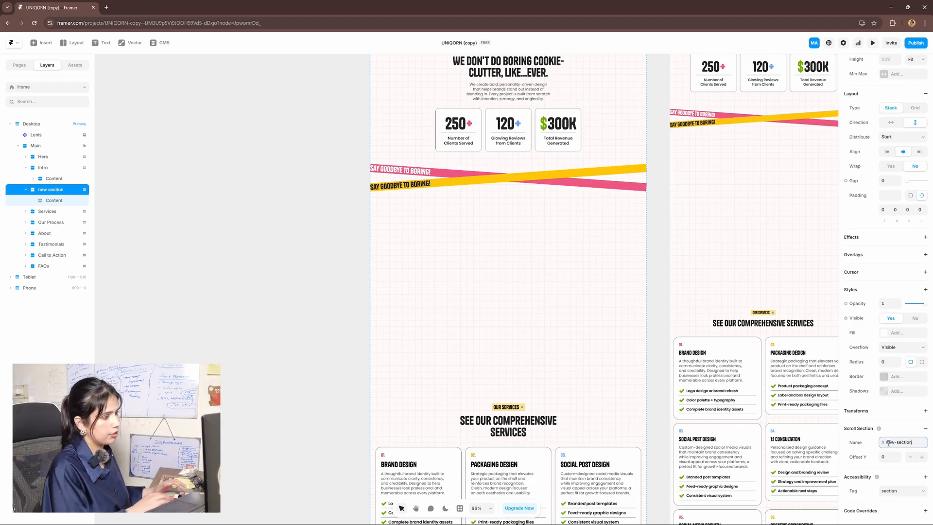
{"action": "key", "text": "Return"}
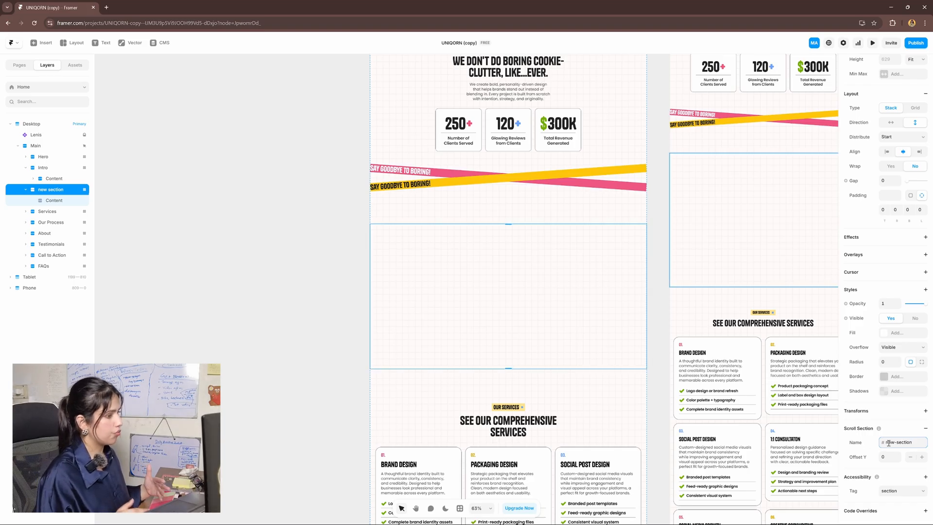
{"action": "scroll", "coordinate": [271, 340], "scroll_direction": "up", "scroll_amount": 2}
{"action": "left_click", "coordinate": [167, 263]}
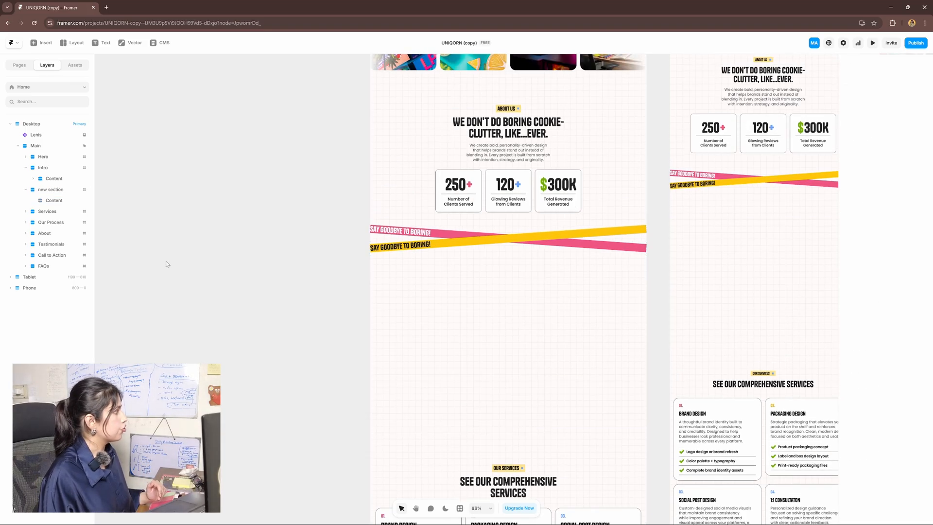
{"action": "left_click", "coordinate": [26, 189]}
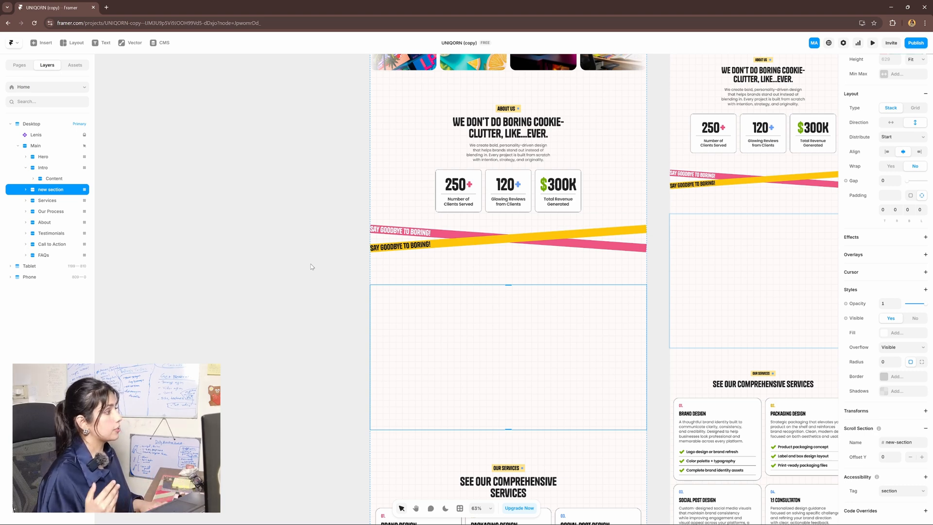
{"action": "key", "text": "Up"}
{"action": "key", "text": "Down"}
{"action": "key", "text": "Down"}
{"action": "key", "text": "Up"}
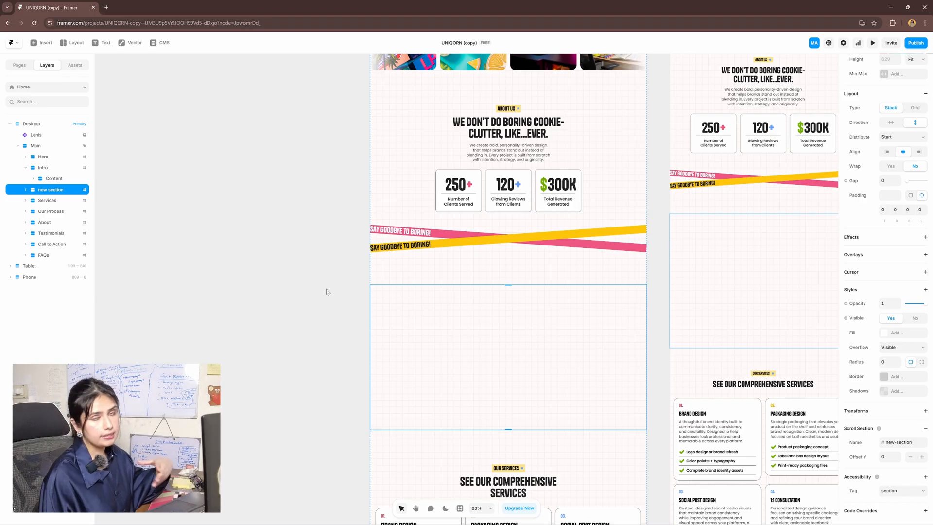
{"action": "key", "text": "Delete"}
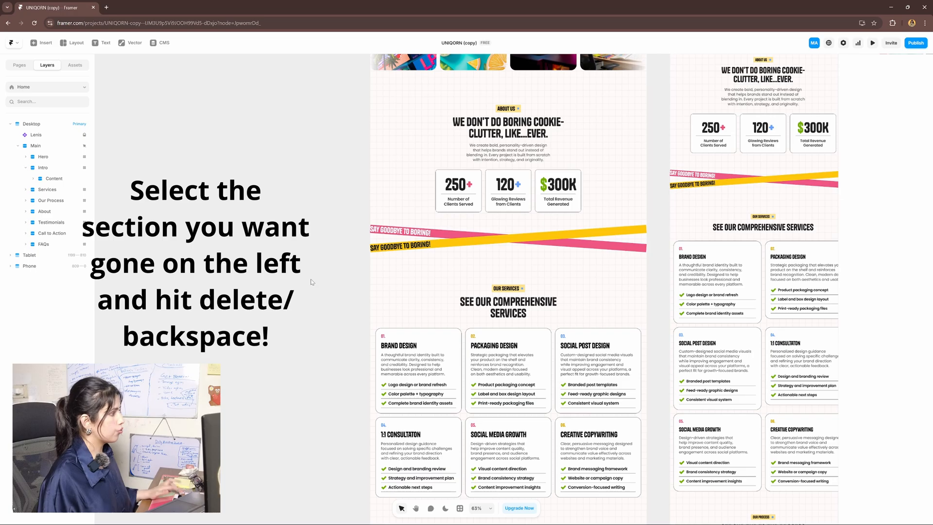
{"action": "key", "text": "ctrl+z"}
{"action": "scroll", "coordinate": [368, 202], "scroll_direction": "up", "scroll_amount": 3}
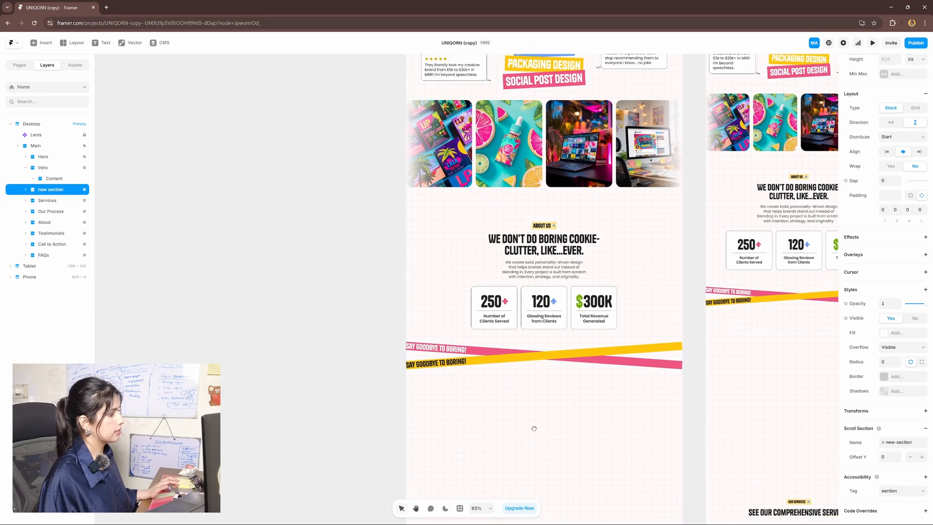
{"action": "scroll", "coordinate": [534, 429], "scroll_direction": "down", "scroll_amount": 3}
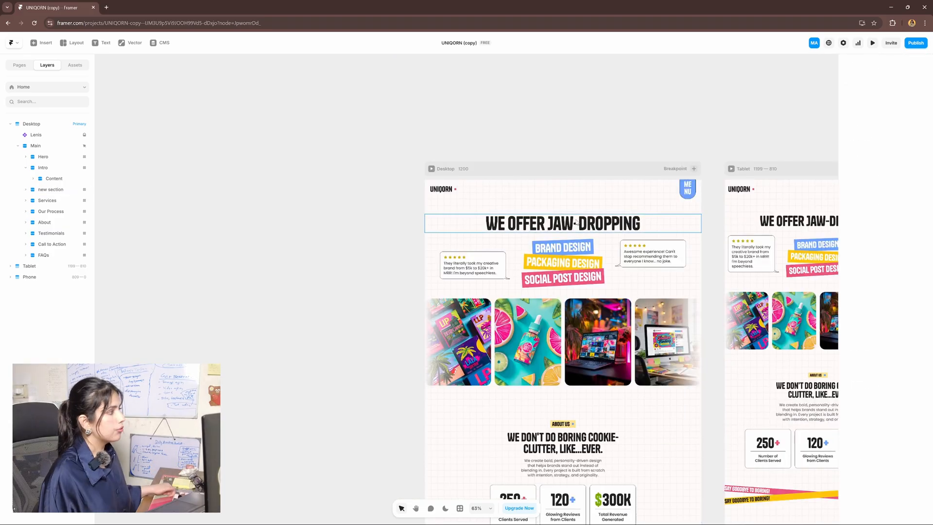
Open the Header + Footer template and then the header component inside it
{"action": "scroll", "coordinate": [577, 223], "scroll_direction": "up", "scroll_amount": 2}
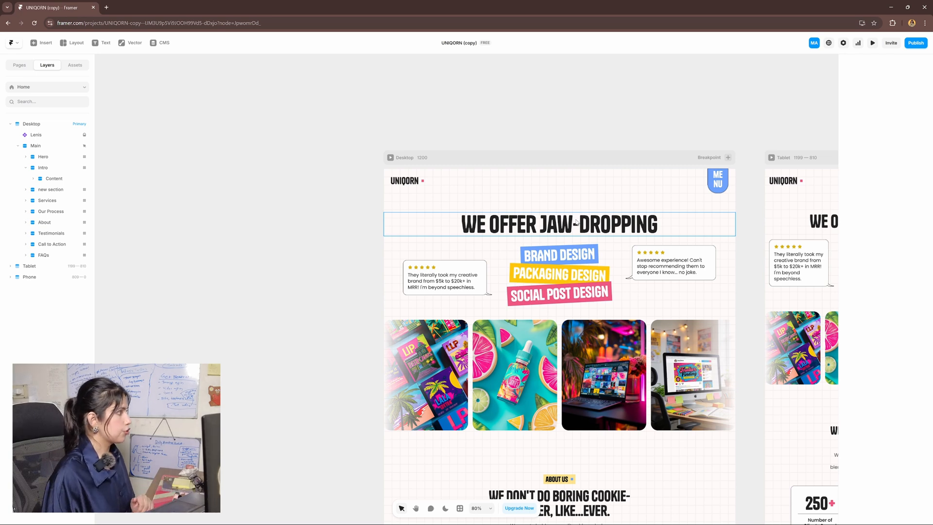
{"action": "double_click", "coordinate": [513, 187]}
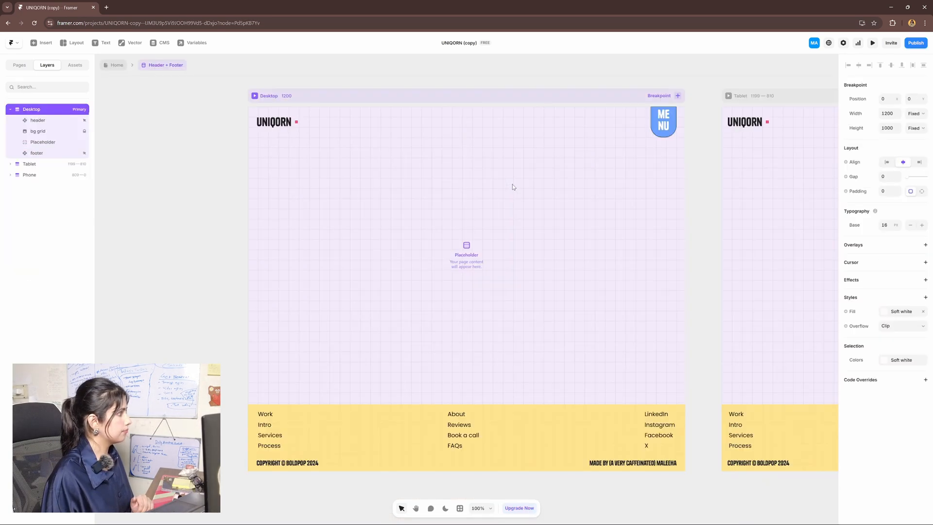
{"action": "double_click", "coordinate": [513, 130]}
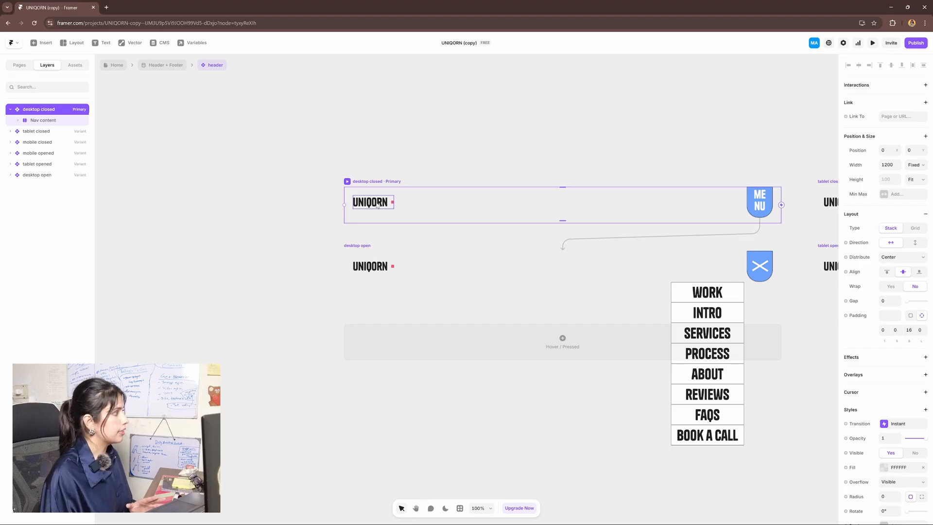
Open the Logo component and keep its link pointing to Home
{"action": "double_click", "coordinate": [377, 203]}
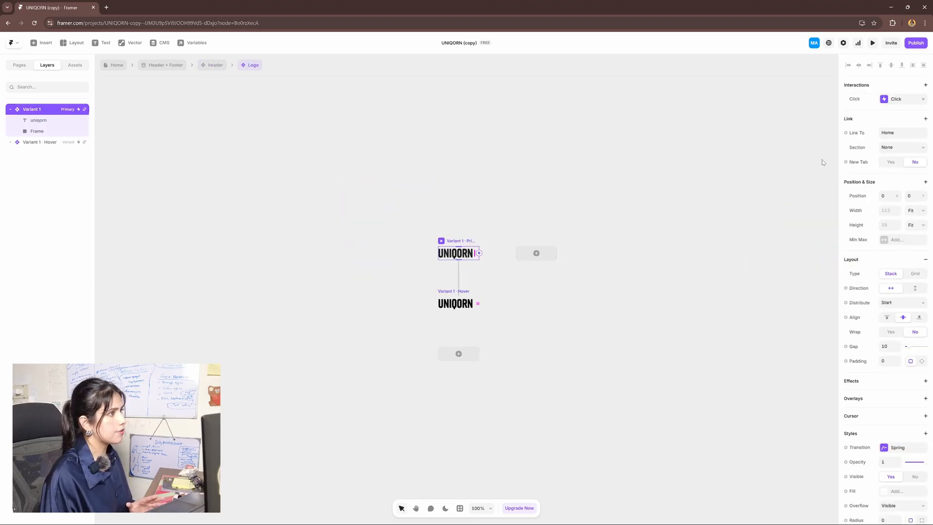
{"action": "left_click", "coordinate": [890, 134]}
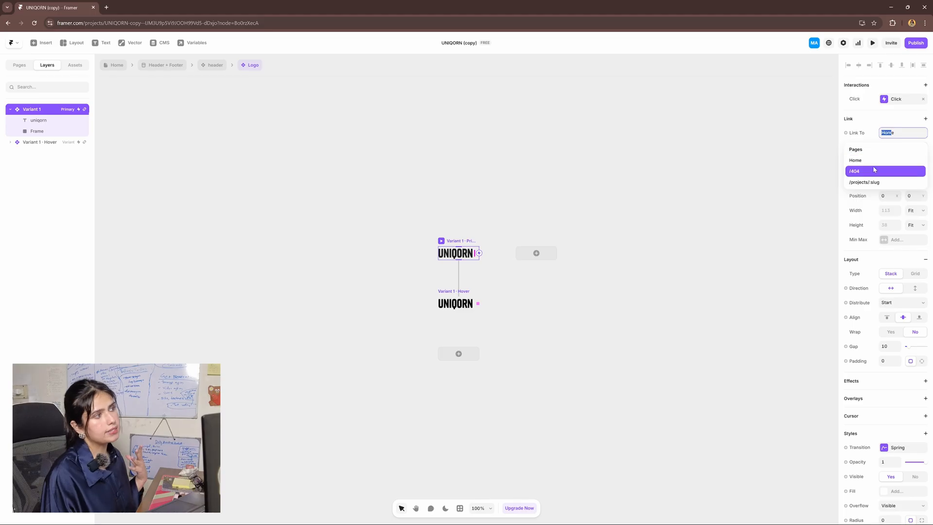
{"action": "left_click", "coordinate": [892, 129]}
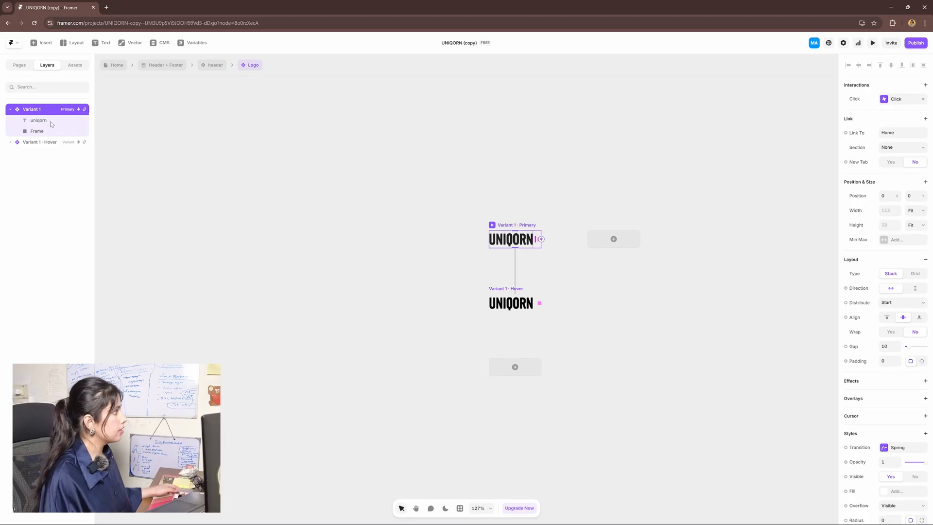
Delete the uniqorn text and pink square frame, select Variant 1, and switch to File Explorer
{"action": "left_click", "coordinate": [51, 122]}
{"action": "key", "text": "Delete"}
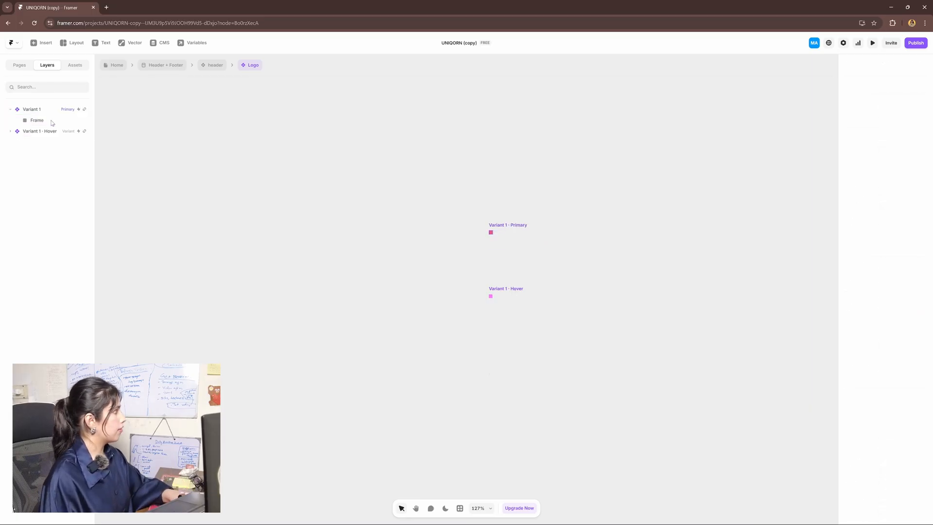
{"action": "left_click", "coordinate": [46, 122]}
{"action": "key", "text": "Delete"}
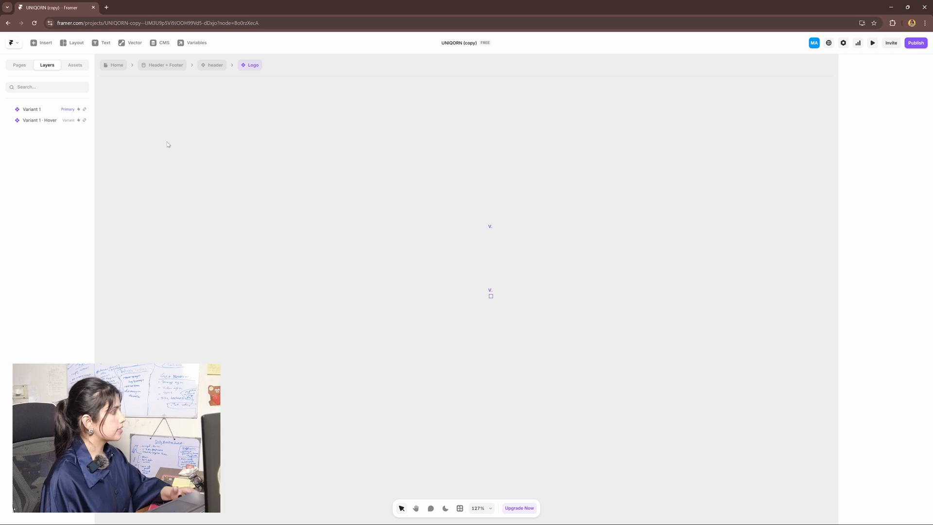
{"action": "left_click", "coordinate": [42, 111]}
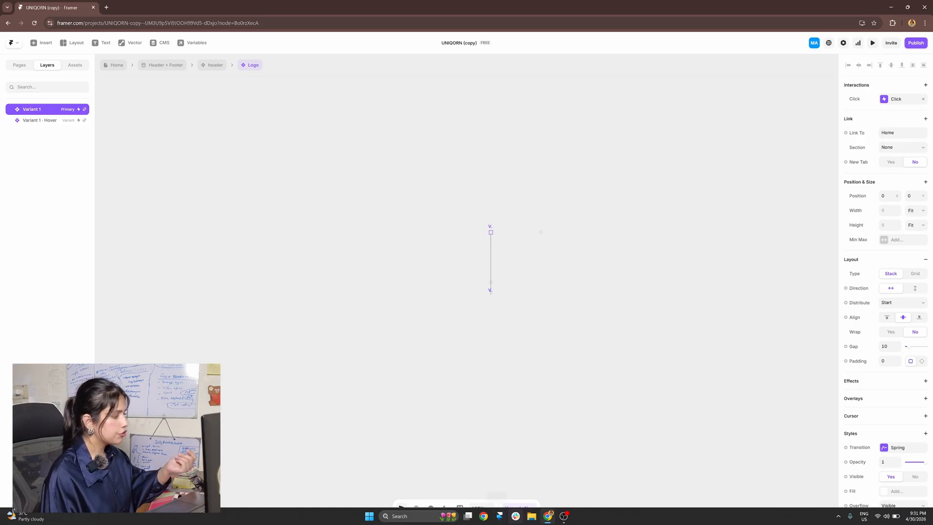
{"action": "left_click", "coordinate": [531, 516]}
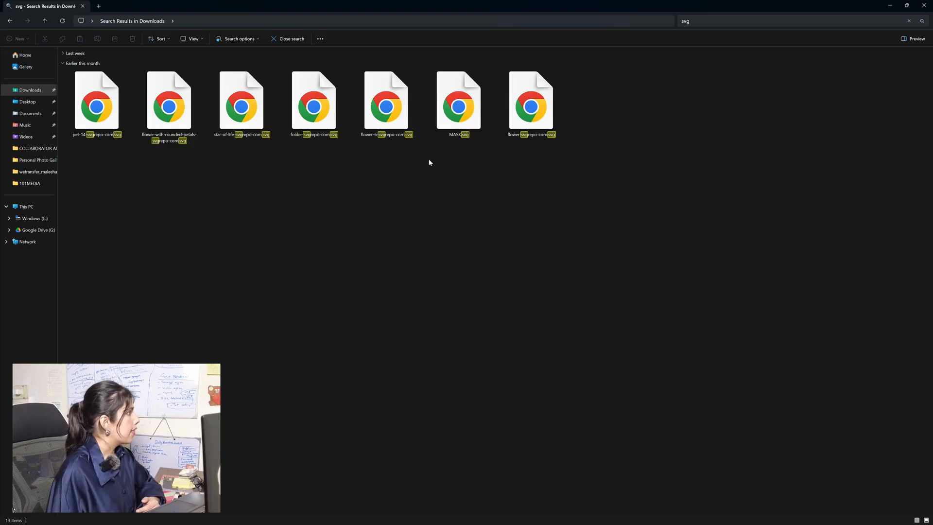
Drag folder-svgrepo-com.svg from File Explorer into the Logo component in Framer
{"action": "left_click_drag", "start_coordinate": [303, 107], "coordinate": [361, 277]}
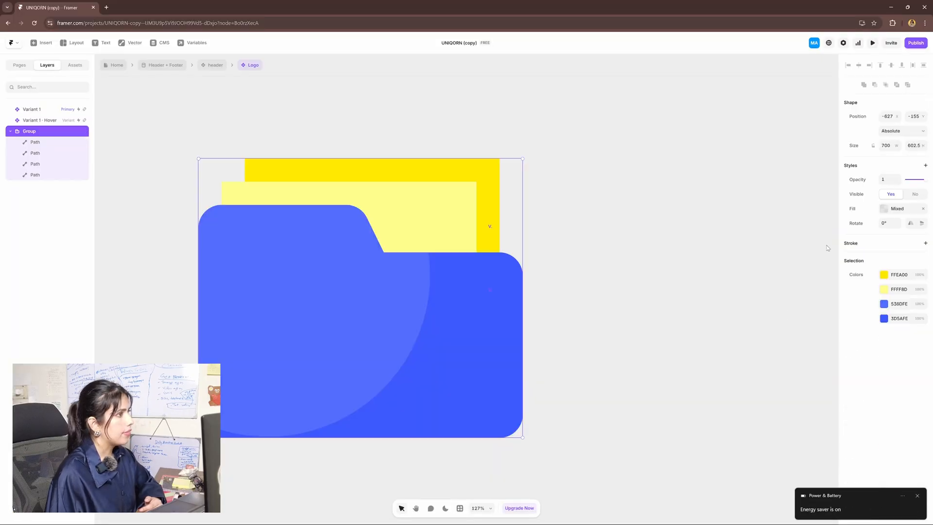
Lock the folder graphic's aspect ratio, set its width to 32, and move it into Variant 1
{"action": "left_click", "coordinate": [873, 146]}
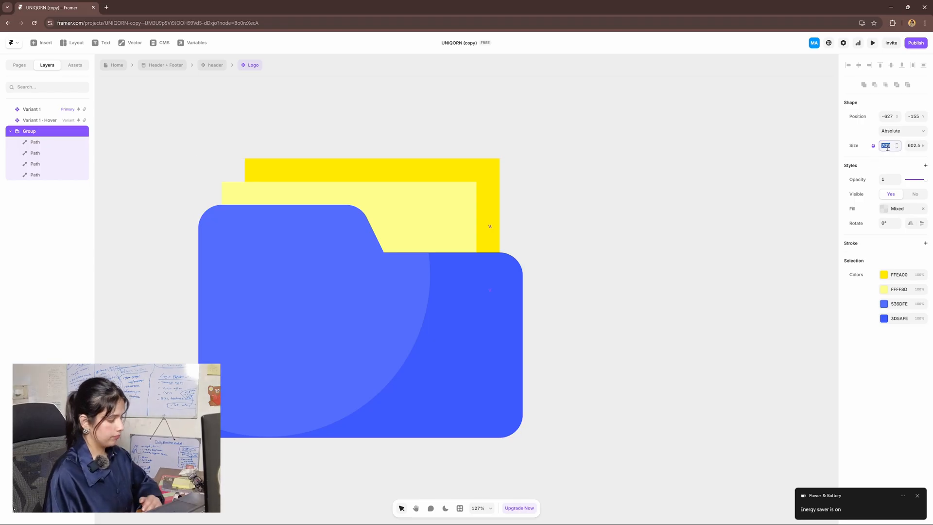
{"action": "left_click", "coordinate": [886, 146]}
{"action": "type", "text": "32"}
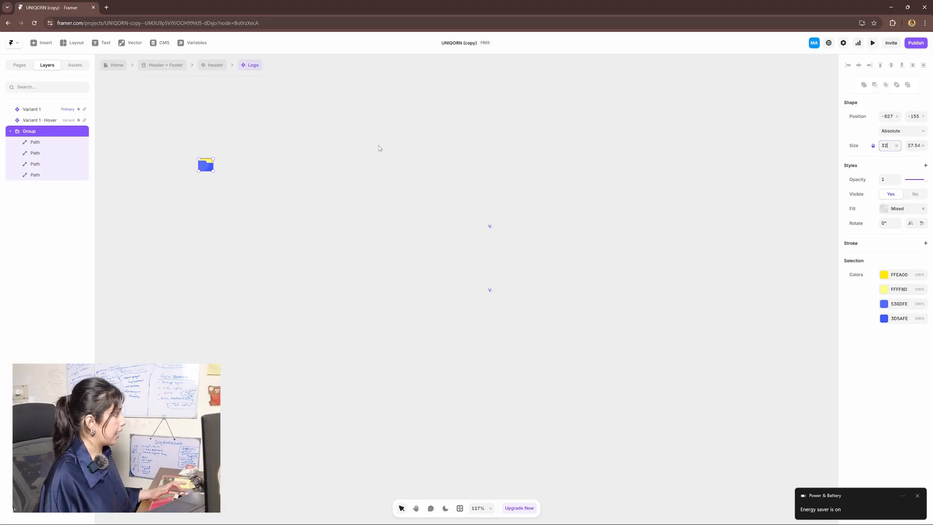
{"action": "left_click", "coordinate": [346, 172]}
{"action": "left_click", "coordinate": [207, 167]}
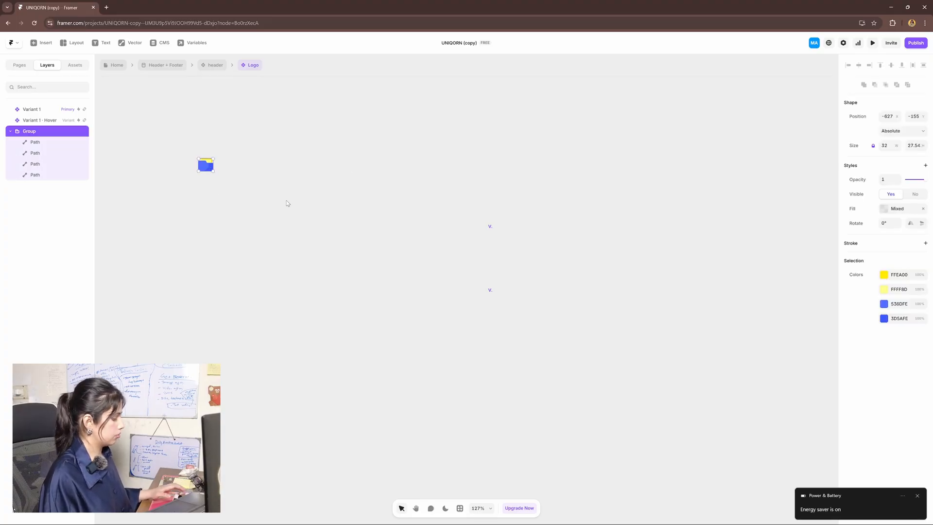
{"action": "key", "text": "ctrl+x"}
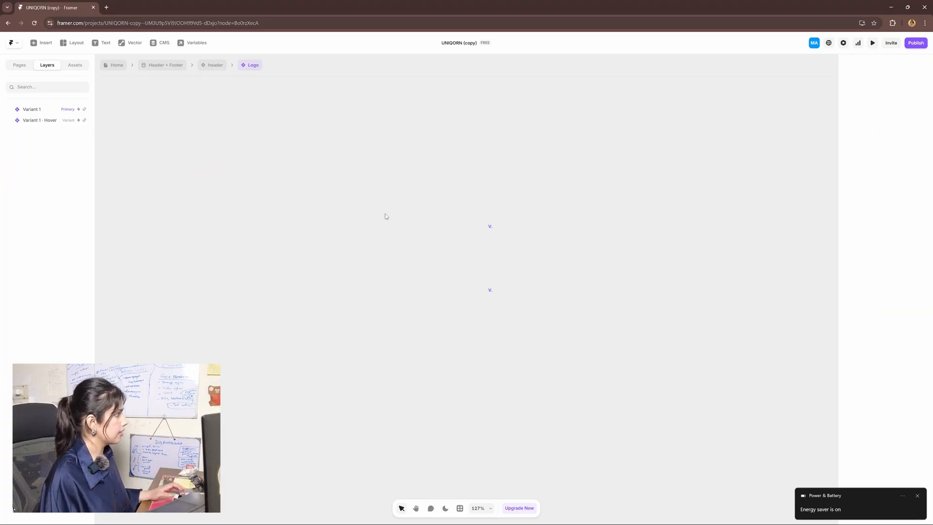
{"action": "left_click", "coordinate": [491, 230]}
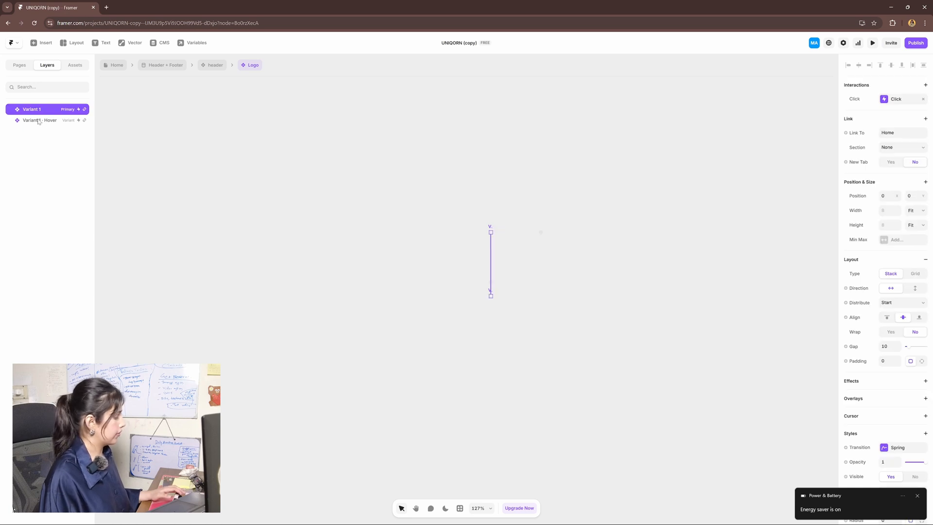
{"action": "key", "text": "ctrl+v"}
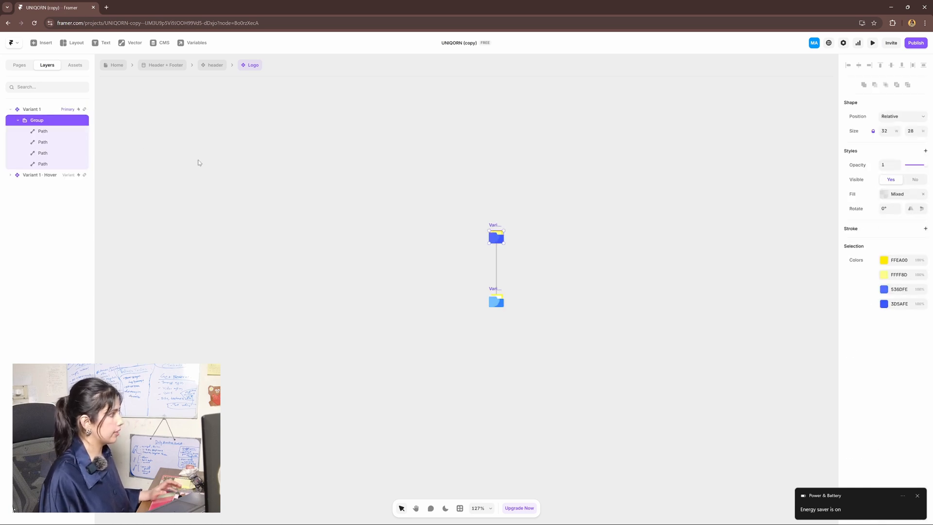
{"action": "left_click", "coordinate": [702, 302]}
{"action": "left_click", "coordinate": [215, 68]}
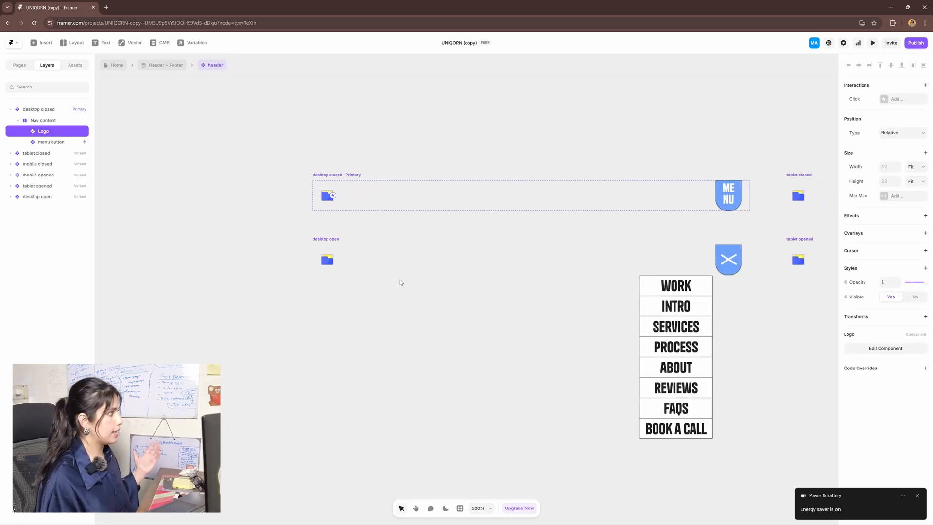
Enlarge the folder logo icon to 43×37 and return to the header
{"action": "double_click", "coordinate": [327, 196]}
{"action": "left_click", "coordinate": [468, 290]}
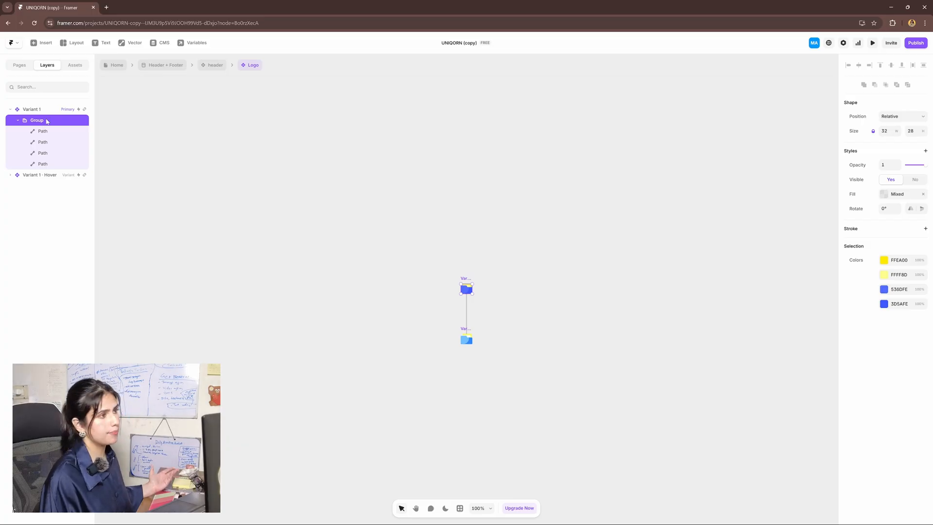
{"action": "left_click_drag", "start_coordinate": [898, 132], "coordinate": [907, 132]}
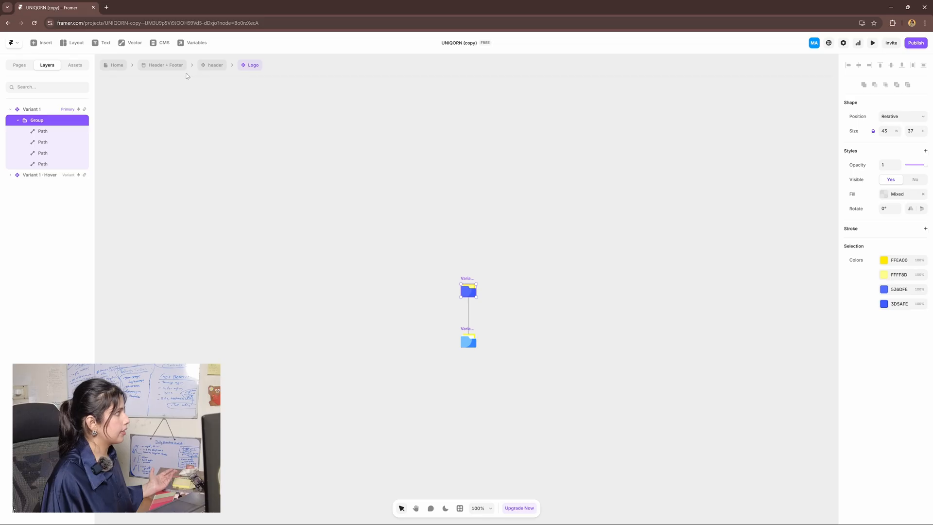
{"action": "left_click", "coordinate": [214, 66]}
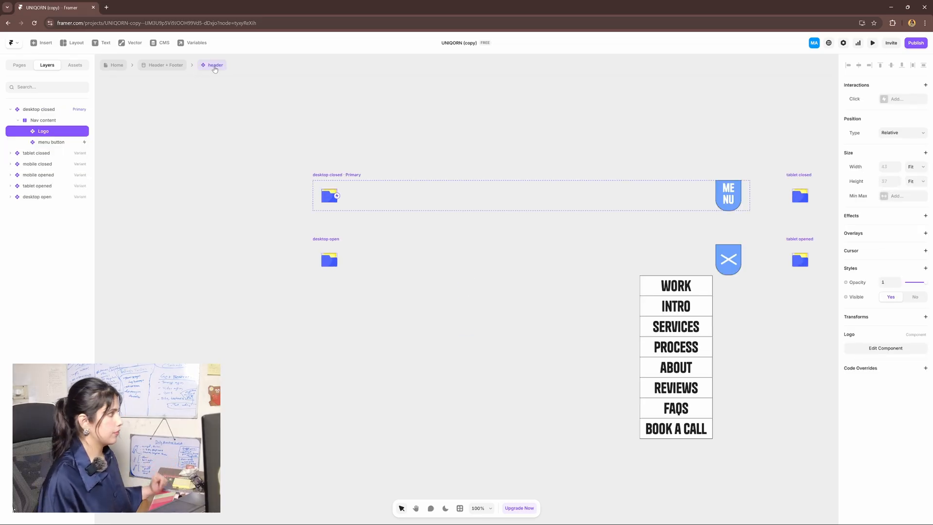
Select the blue MENU button and zoom in on it and its eight-item menu list
{"action": "left_click", "coordinate": [664, 193]}
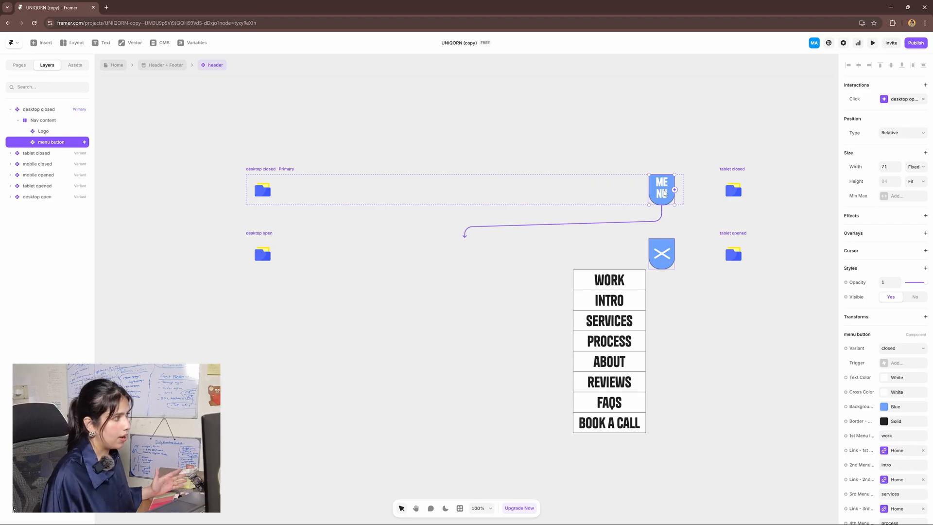
{"action": "left_click", "coordinate": [635, 151]}
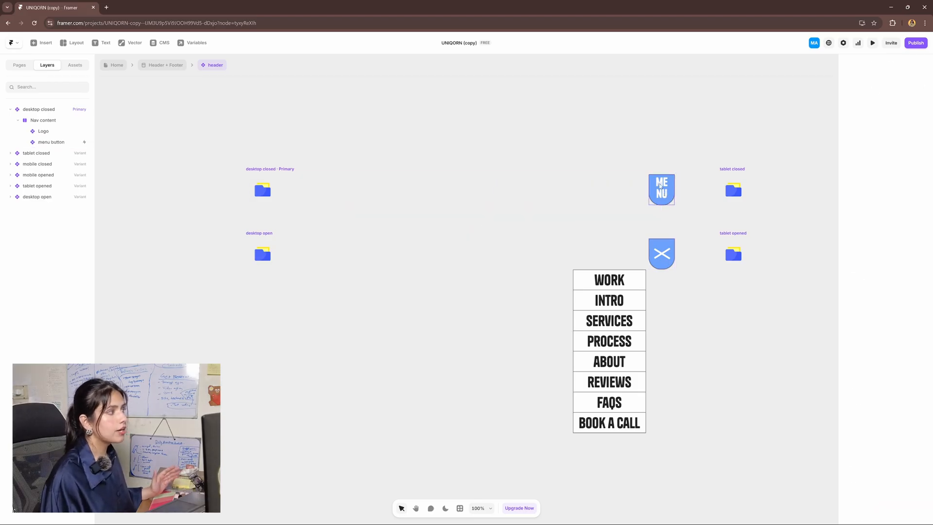
{"action": "left_click", "coordinate": [659, 186]}
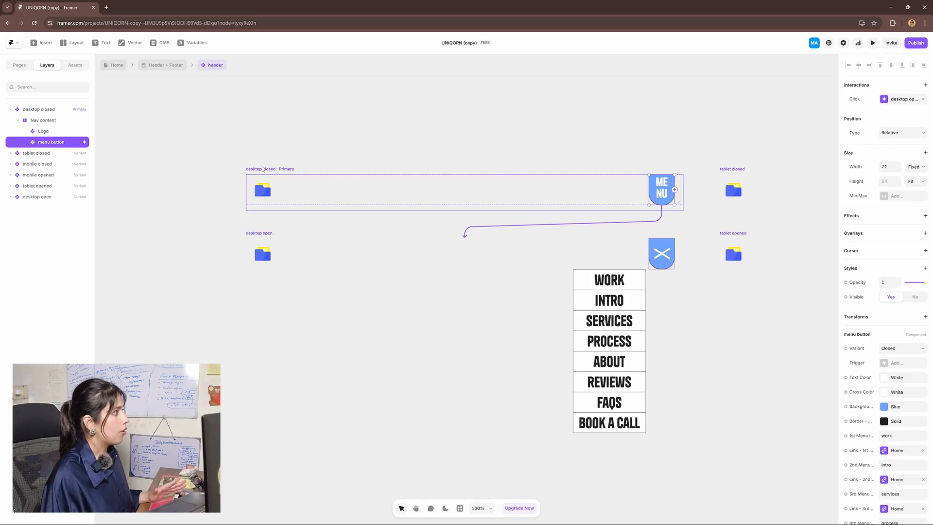
{"action": "scroll", "coordinate": [694, 325], "scroll_direction": "right", "scroll_amount": 1}
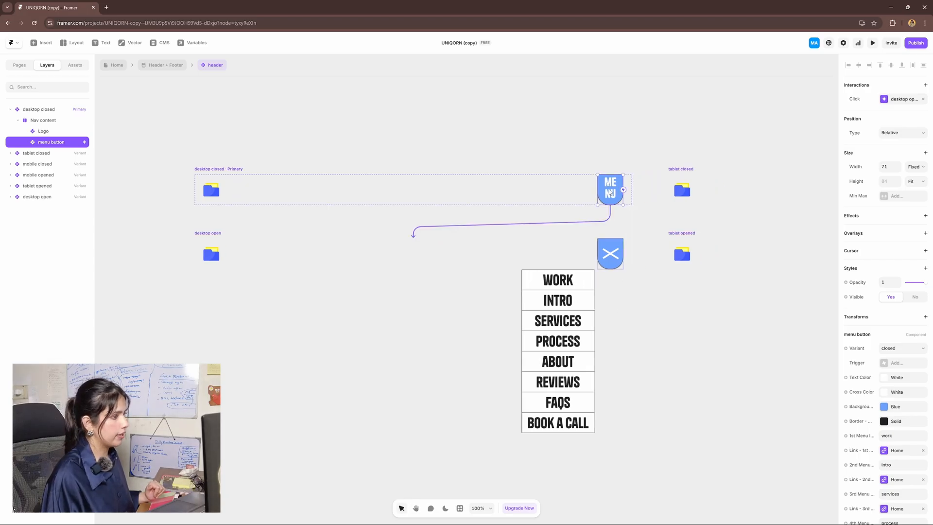
{"action": "scroll", "coordinate": [880, 297], "scroll_direction": "down", "scroll_amount": 5}
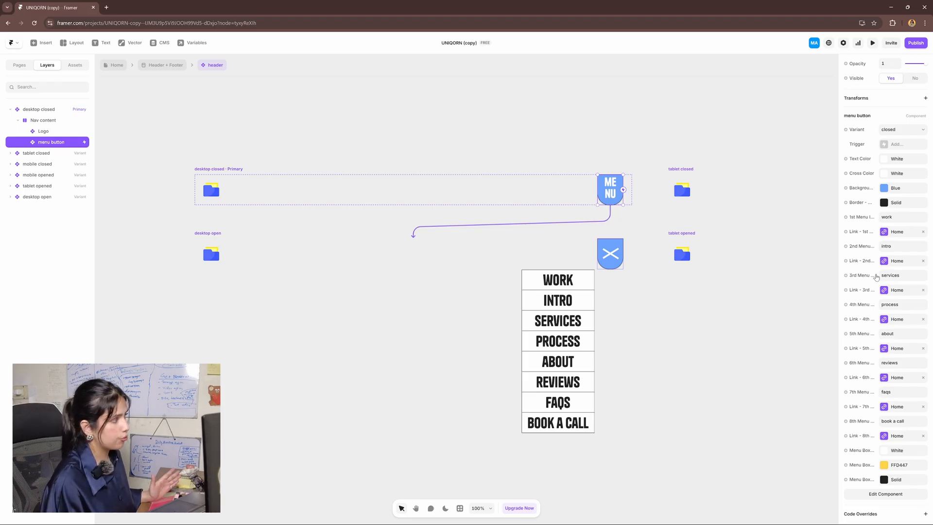
{"action": "scroll", "coordinate": [724, 257], "scroll_direction": "up", "scroll_amount": 1}
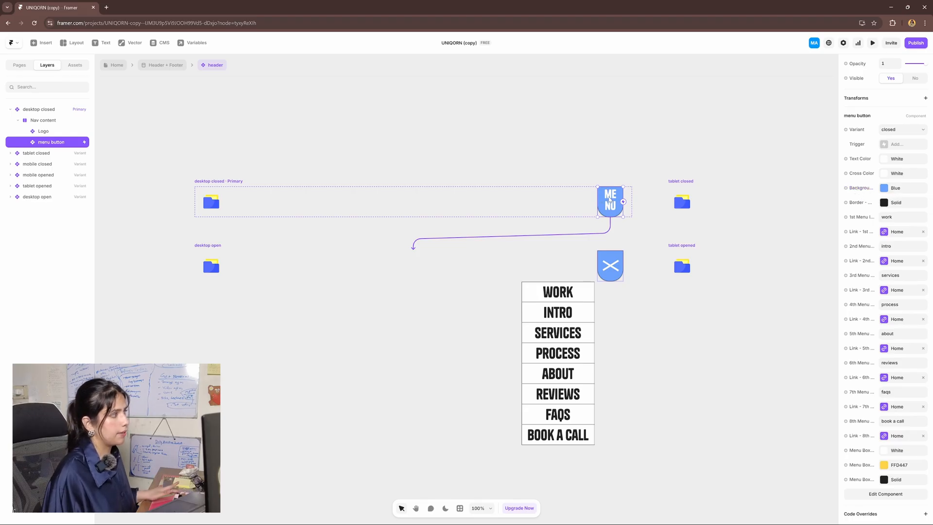
{"action": "scroll", "coordinate": [602, 202], "scroll_direction": "up", "scroll_amount": 4}
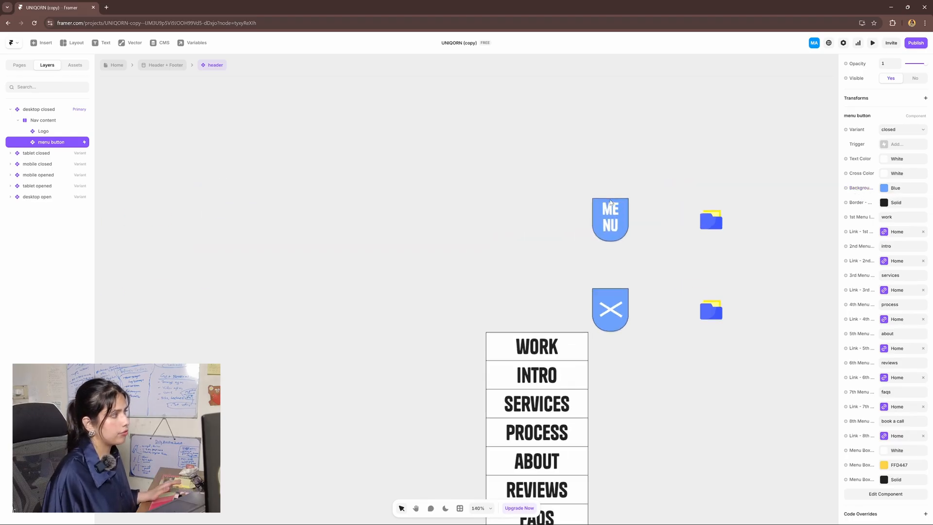
Change the menu button's background from blue to the Yellow color style
{"action": "left_click", "coordinate": [899, 191]}
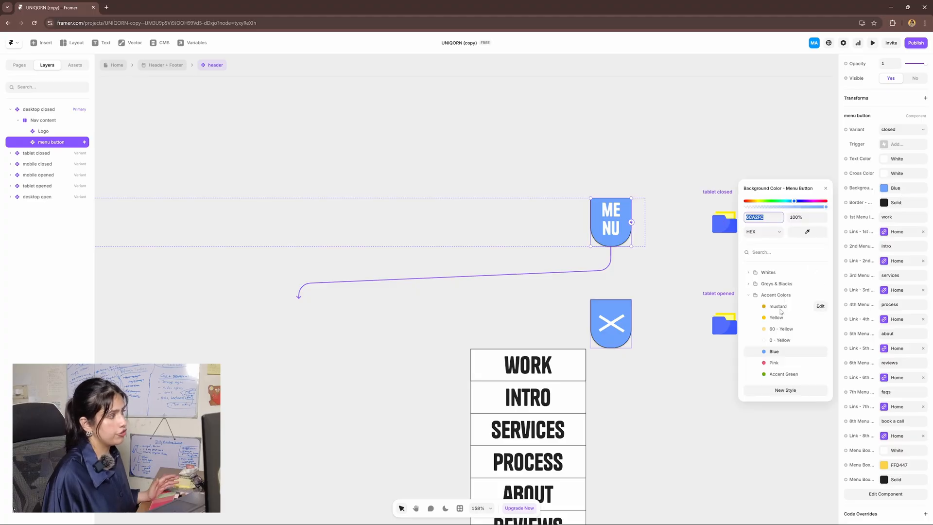
{"action": "left_click", "coordinate": [819, 317]}
{"action": "scroll", "coordinate": [581, 316], "scroll_direction": "down", "scroll_amount": 5}
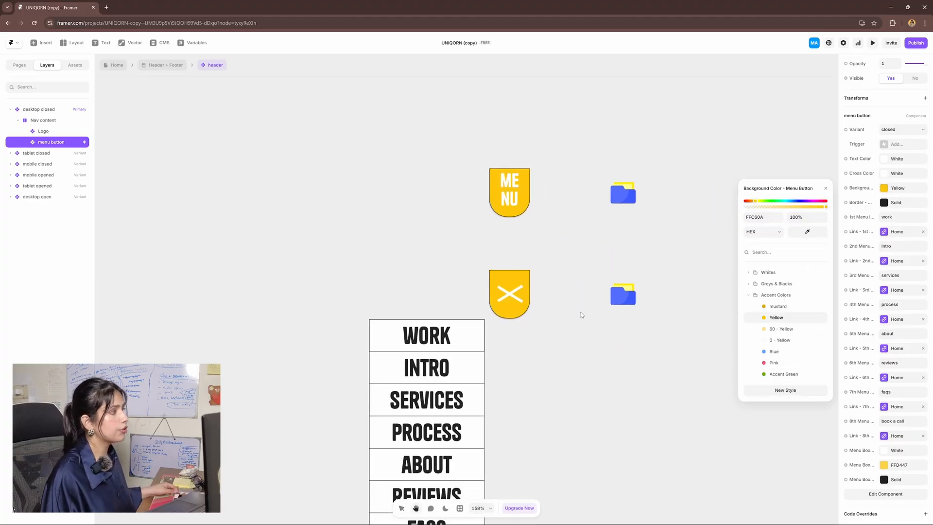
{"action": "left_click_drag", "start_coordinate": [432, 340], "coordinate": [614, 349]}
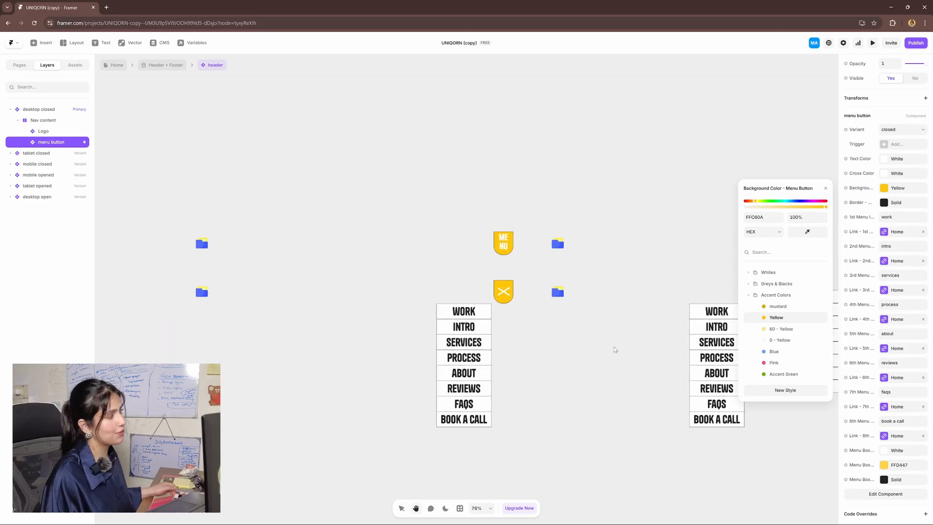
{"action": "scroll", "coordinate": [556, 335], "scroll_direction": "up", "scroll_amount": 2}
{"action": "left_click_drag", "start_coordinate": [521, 348], "coordinate": [631, 336]}
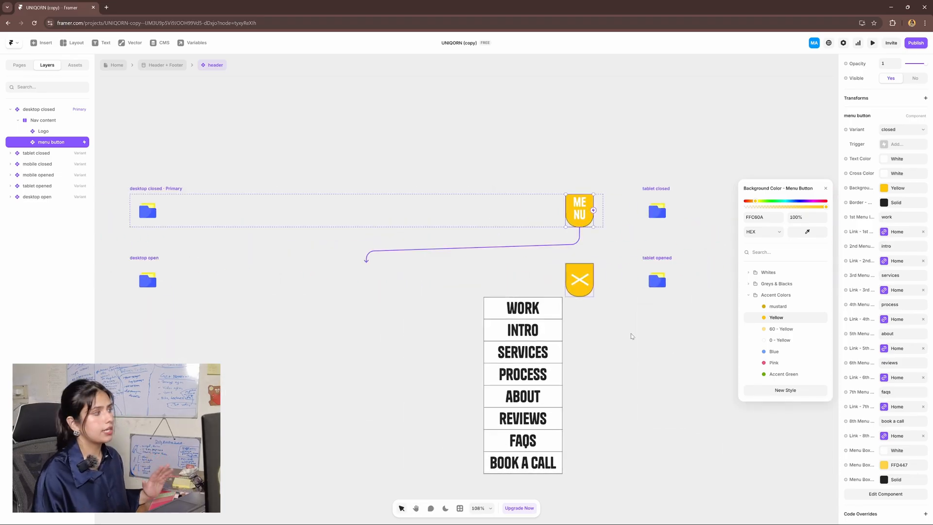
{"action": "scroll", "coordinate": [648, 358], "scroll_direction": "down", "scroll_amount": 1}
{"action": "left_click_drag", "start_coordinate": [624, 281], "coordinate": [680, 315]}
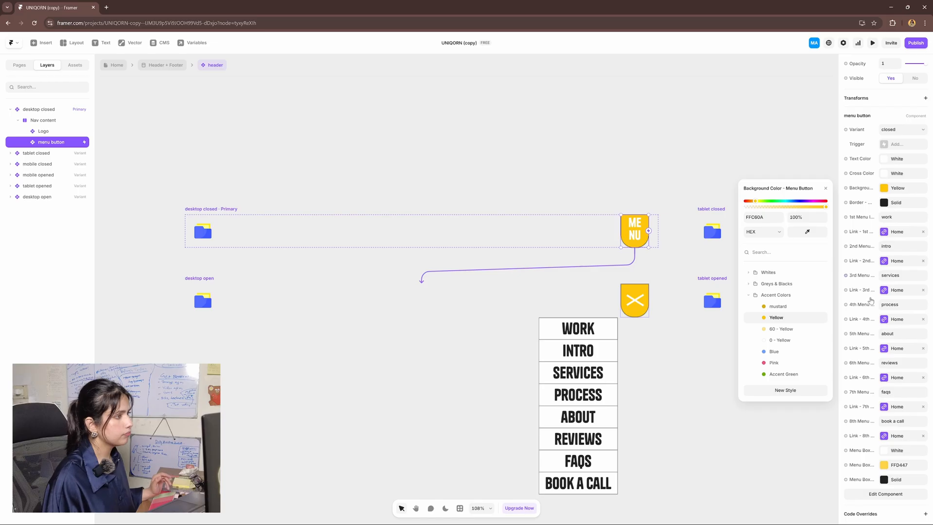
Change the first menu item's label from WORK to 'new item'
{"action": "left_click", "coordinate": [900, 217]}
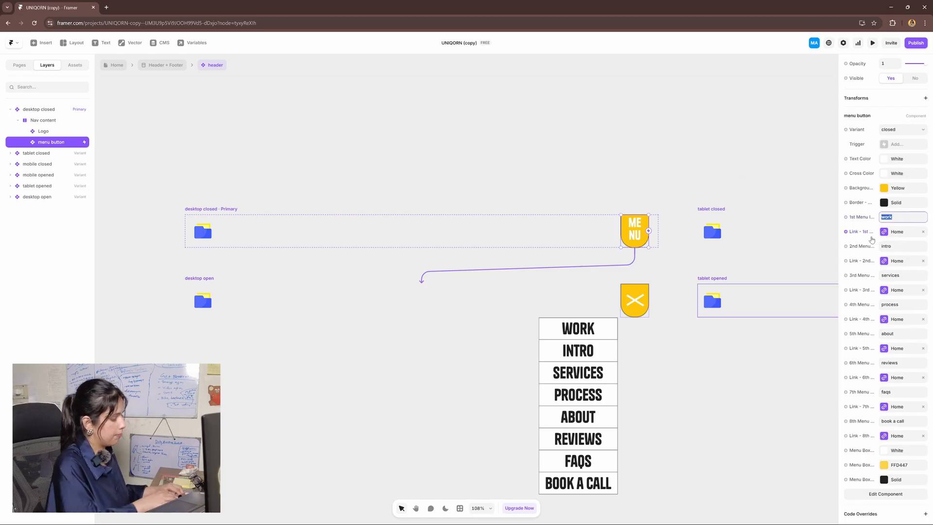
{"action": "type", "text": "new item"}
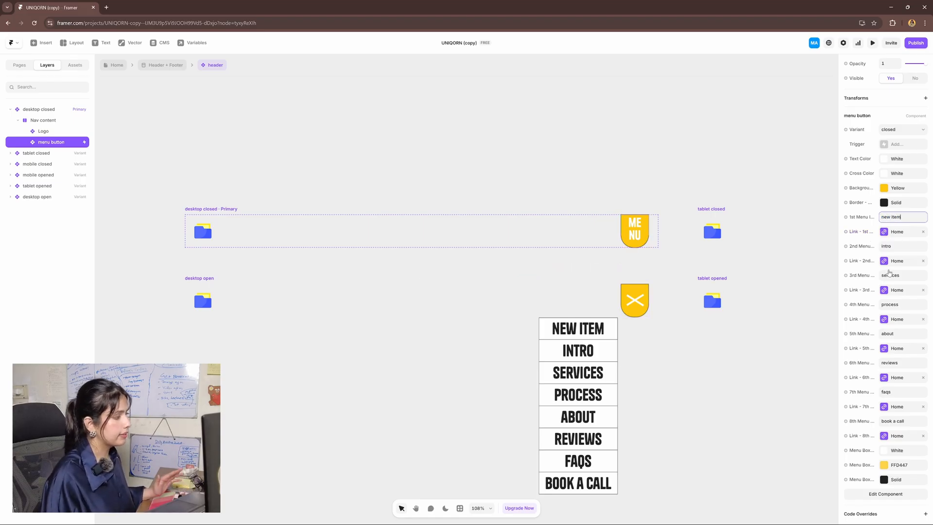
{"action": "scroll", "coordinate": [636, 431], "scroll_direction": "down", "scroll_amount": 2}
{"action": "mouse_move", "coordinate": [713, 399]}
{"action": "left_mouse_down"}
{"action": "mouse_move", "coordinate": [699, 377]}
{"action": "mouse_move", "coordinate": [704, 411]}
{"action": "left_mouse_up"}
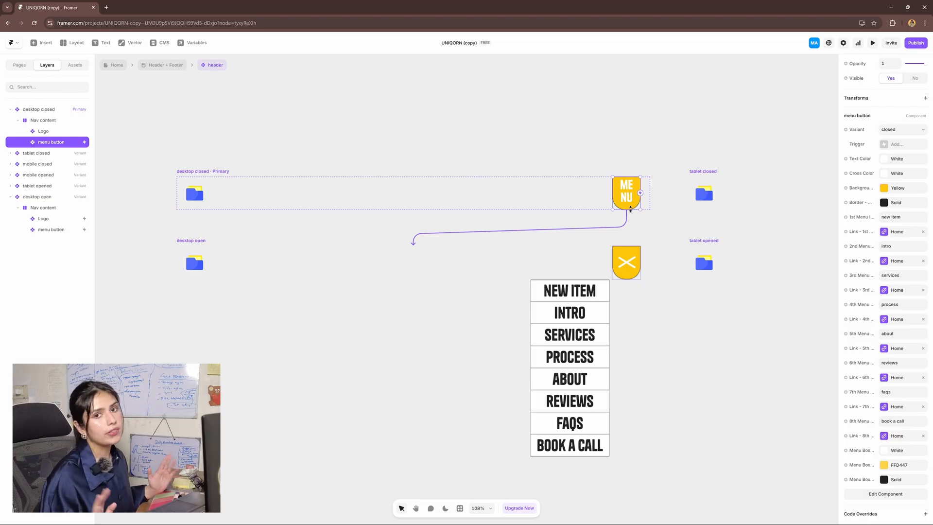
Delete the BOOK A CALL and FAQS items from the menu button's Open variant
{"action": "double_click", "coordinate": [631, 196]}
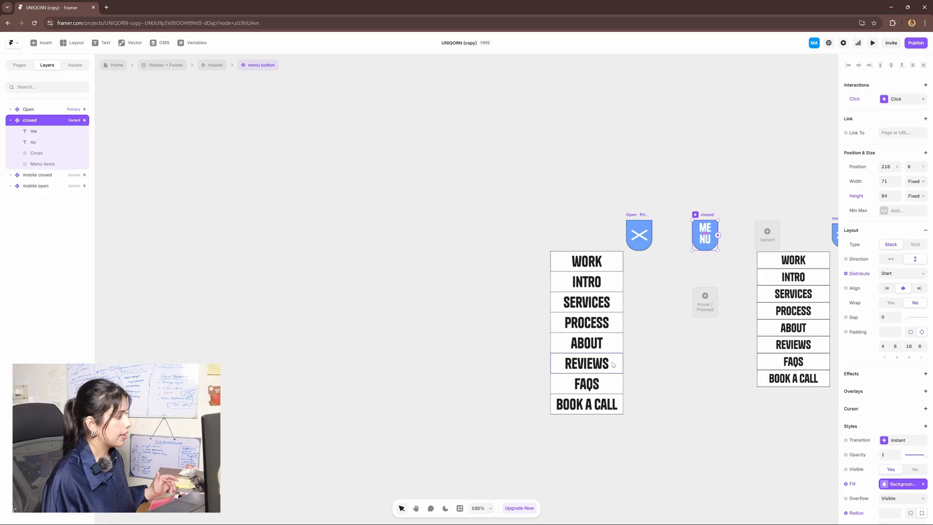
{"action": "left_click", "coordinate": [601, 403]}
{"action": "left_click", "coordinate": [35, 111]}
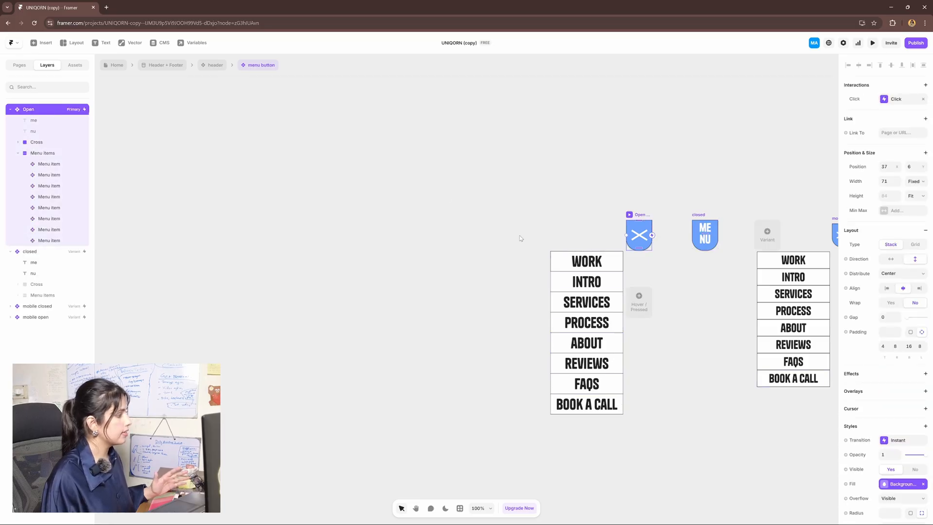
{"action": "left_click", "coordinate": [571, 404]}
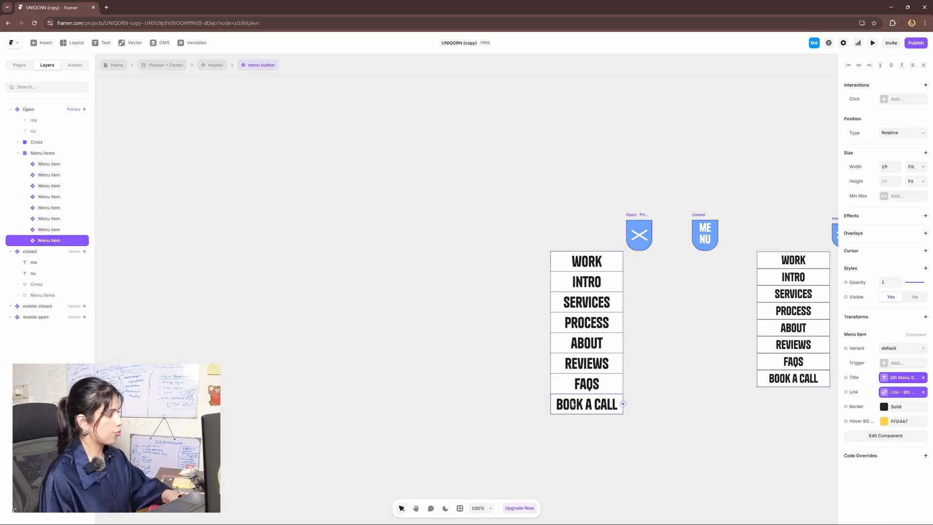
{"action": "key", "text": "Delete"}
{"action": "left_click", "coordinate": [578, 400]}
{"action": "key", "text": "Delete"}
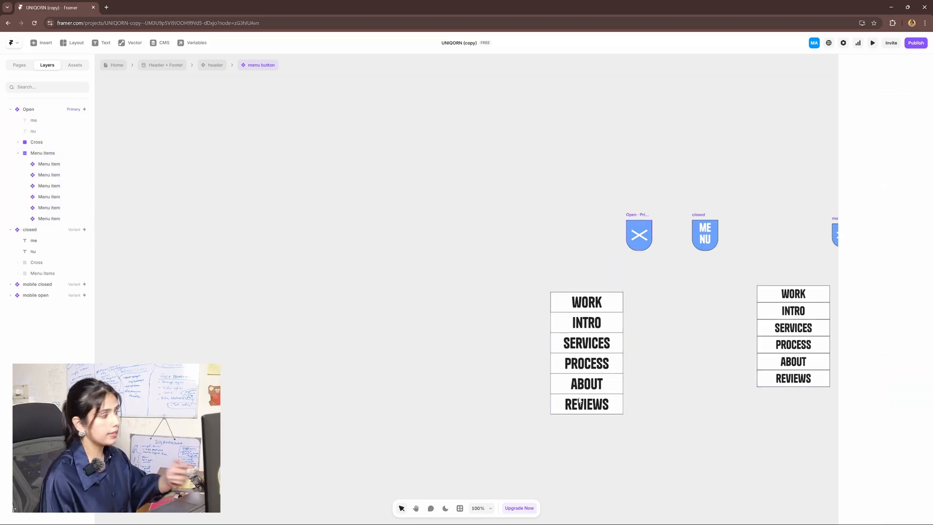
Duplicate the REVIEWS item, detach its title and link, and rename it 'new section'
{"action": "left_click", "coordinate": [588, 409]}
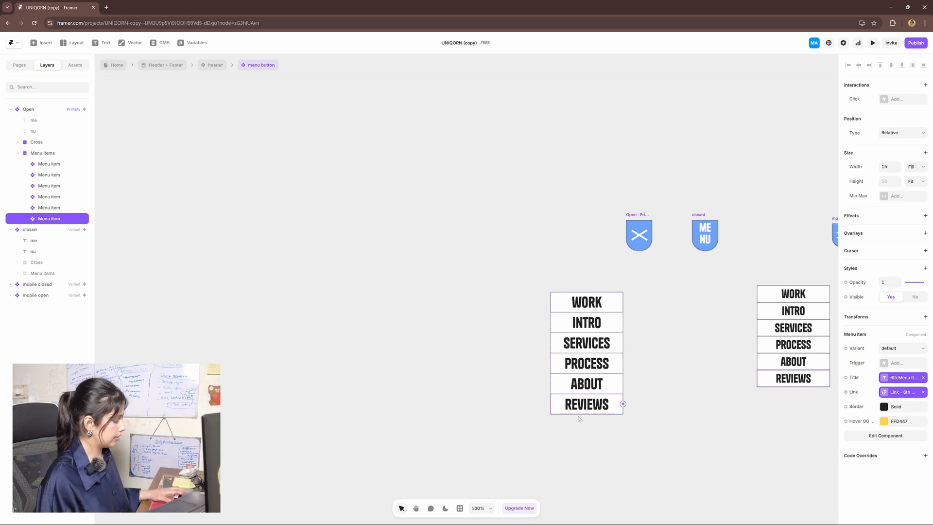
{"action": "key", "text": "ctrl+d"}
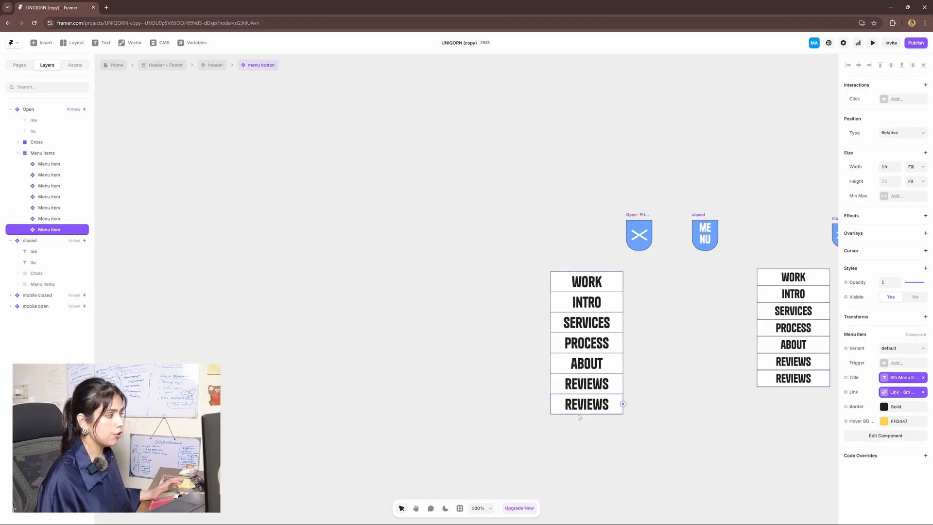
{"action": "left_click", "coordinate": [923, 392]}
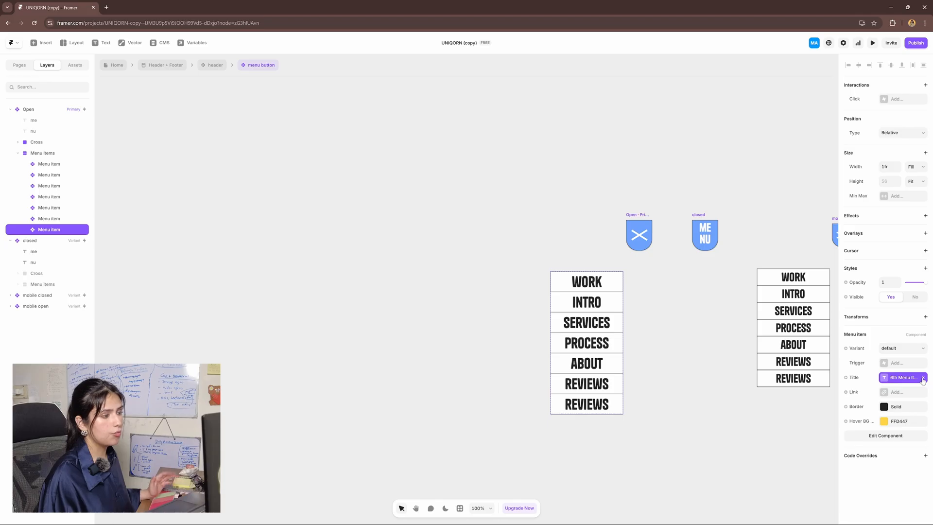
{"action": "left_click", "coordinate": [922, 379]}
{"action": "left_click", "coordinate": [914, 379]}
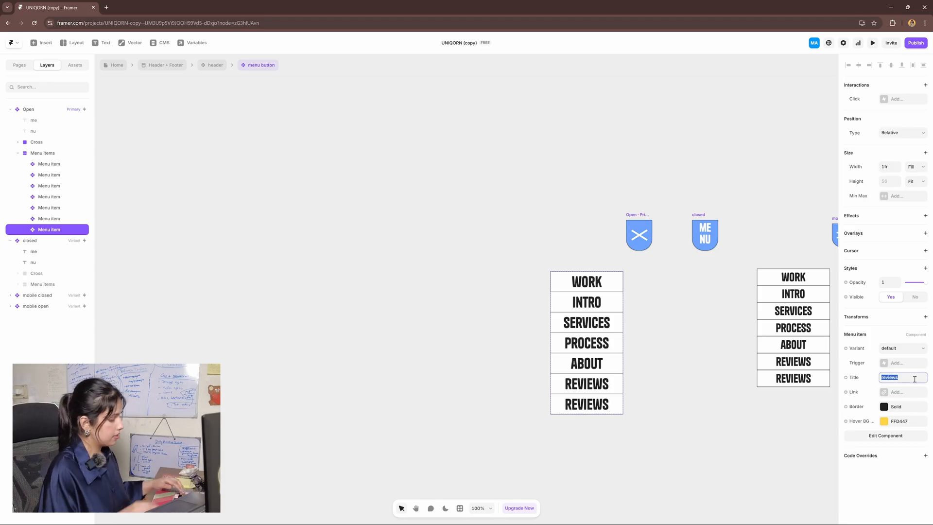
{"action": "type", "text": "new section"}
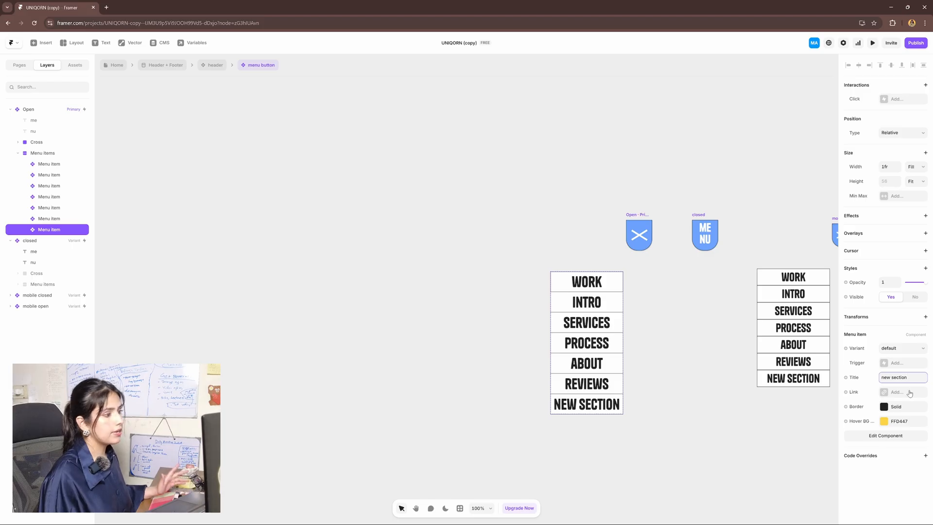
Link the new NEW SECTION menu item to the Home page
{"action": "left_click", "coordinate": [909, 391]}
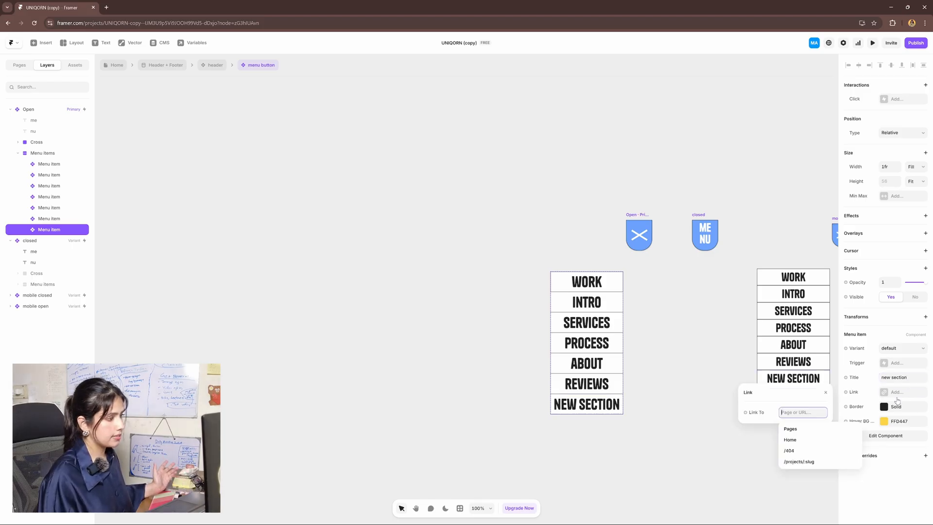
{"action": "left_click", "coordinate": [797, 440]}
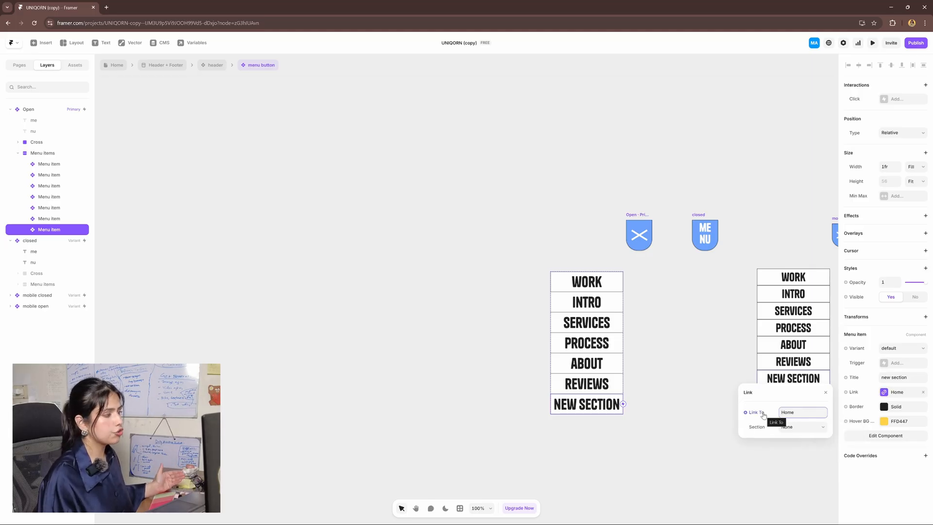
{"action": "left_click", "coordinate": [360, 271]}
{"action": "left_click", "coordinate": [19, 65]}
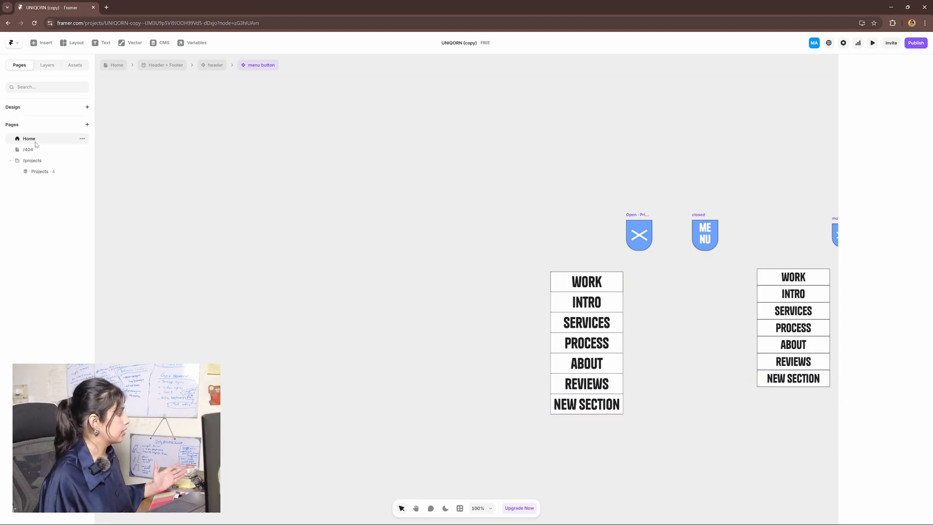
On the Home page, find the new section layer in the layer tree
{"action": "left_click", "coordinate": [35, 141]}
{"action": "left_click_drag", "start_coordinate": [562, 377], "coordinate": [568, 299]}
{"action": "scroll", "coordinate": [520, 178], "scroll_direction": "down", "scroll_amount": 3}
{"action": "scroll", "coordinate": [568, 298], "scroll_direction": "up", "scroll_amount": 3}
{"action": "left_click", "coordinate": [531, 296]}
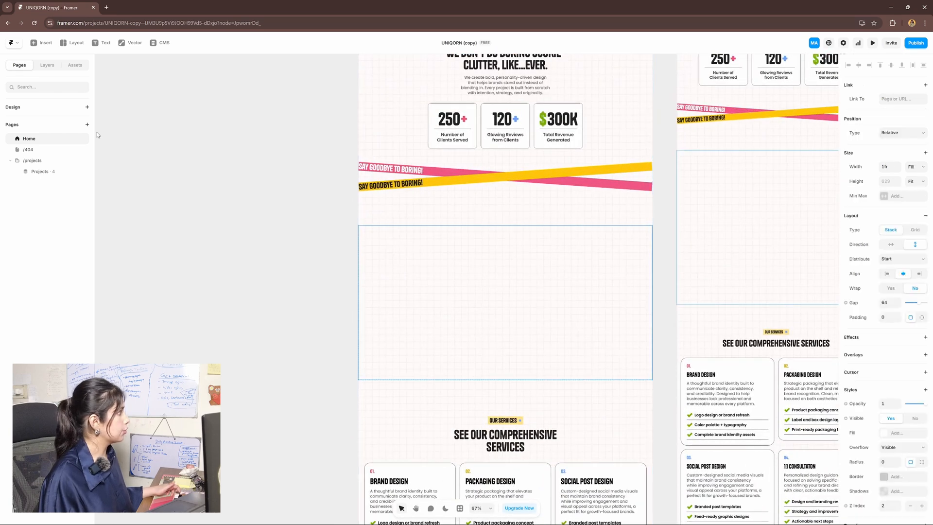
{"action": "left_click", "coordinate": [47, 65]}
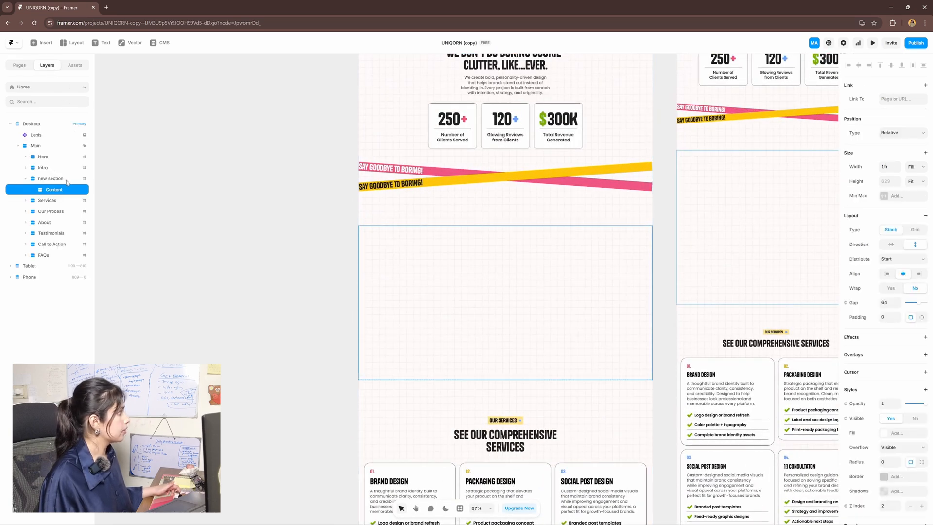
{"action": "left_click", "coordinate": [45, 179]}
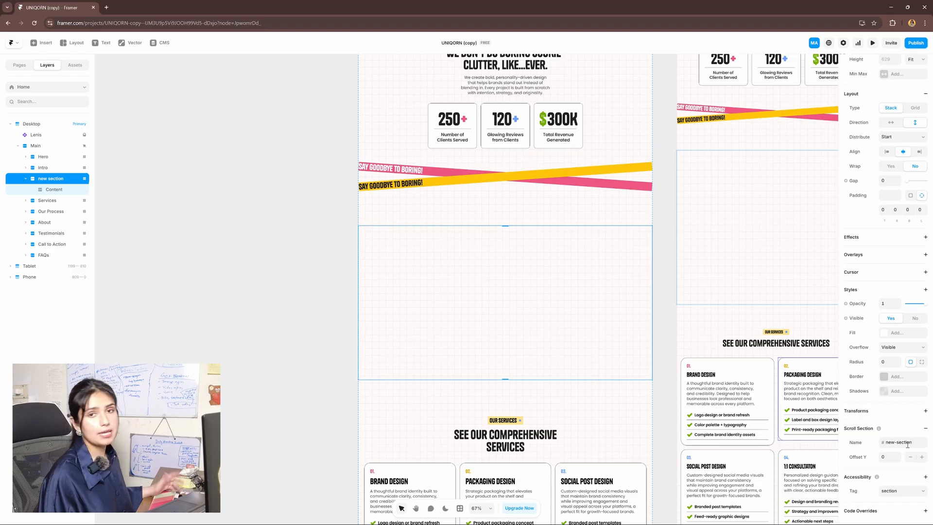
{"action": "scroll", "coordinate": [291, 194], "scroll_direction": "up", "scroll_amount": 10}
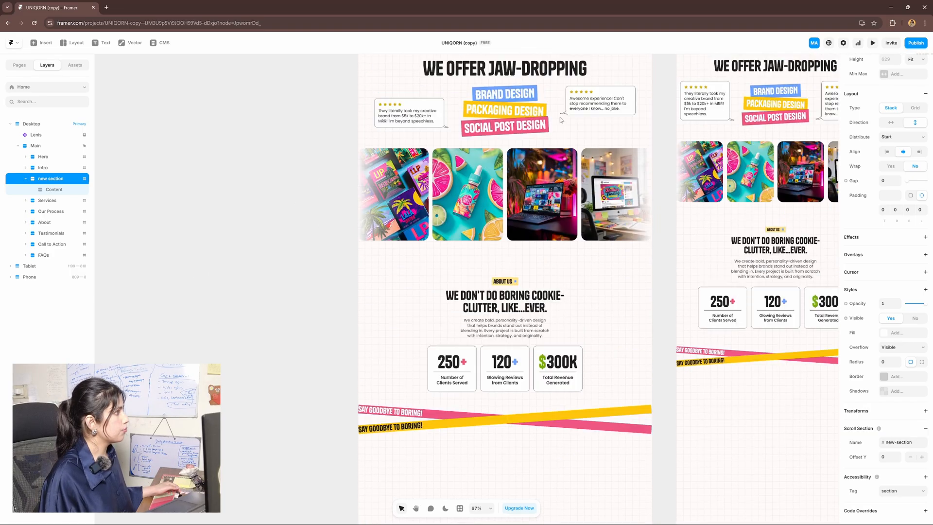
Go from the Header + Footer template into the header, then into the yellow menu button component
{"action": "left_click", "coordinate": [565, 182]}
{"action": "double_click", "coordinate": [566, 183]}
{"action": "double_click", "coordinate": [583, 127]}
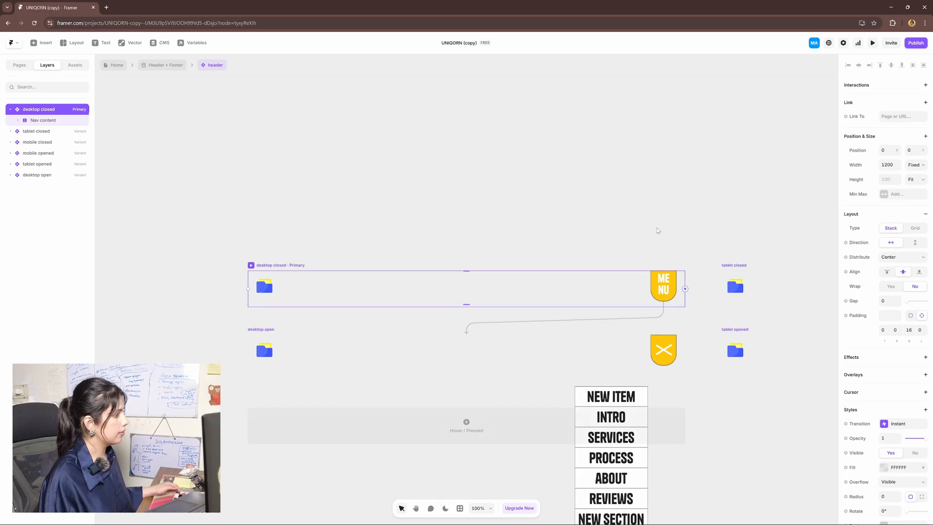
{"action": "scroll", "coordinate": [680, 330], "scroll_direction": "down", "scroll_amount": 1}
{"action": "double_click", "coordinate": [663, 238]}
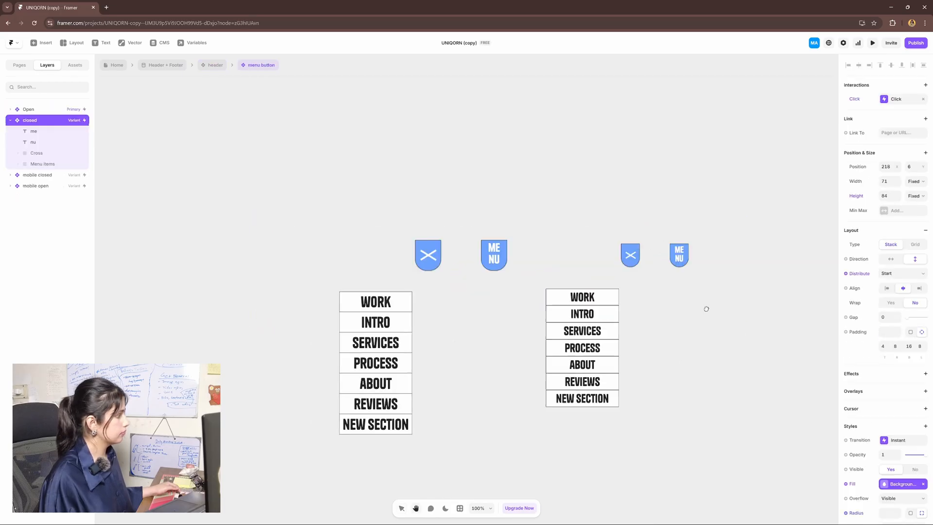
Link the NEW SECTION menu item to the #new-section section
{"action": "left_click", "coordinate": [454, 372]}
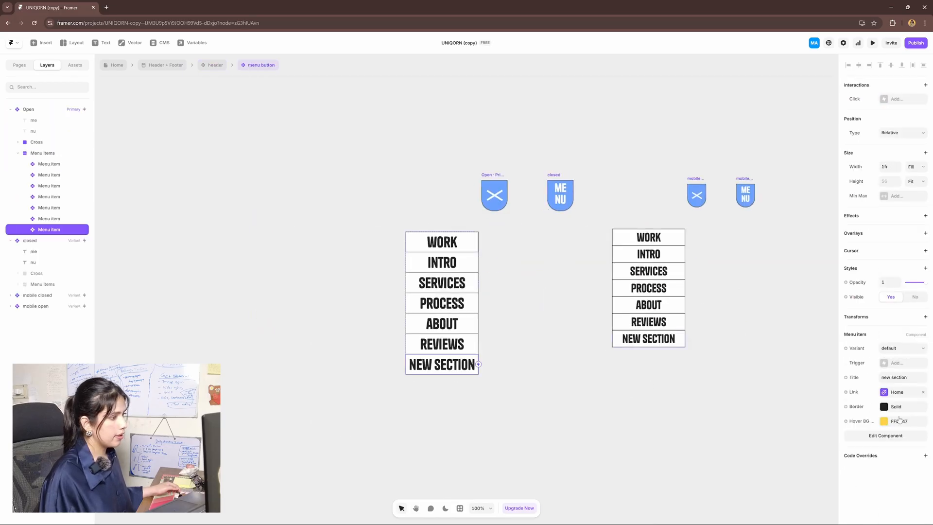
{"action": "left_click", "coordinate": [896, 393]}
{"action": "left_click", "coordinate": [814, 428]}
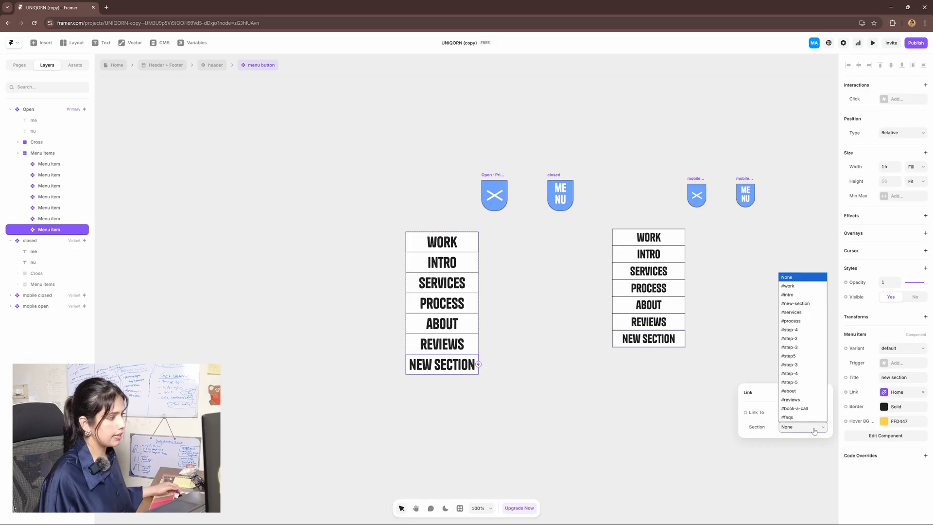
{"action": "left_click", "coordinate": [796, 303]}
{"action": "left_click", "coordinate": [799, 316]}
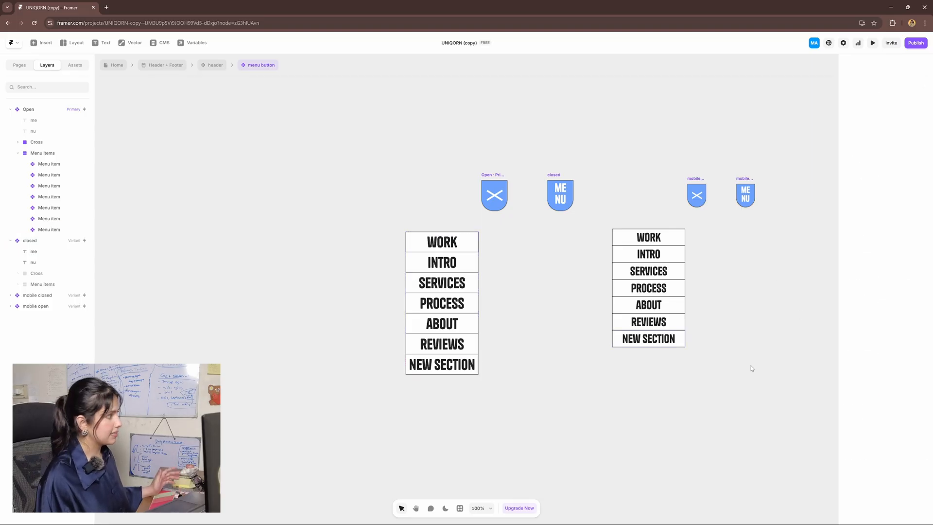
{"action": "scroll", "coordinate": [749, 369], "scroll_direction": "left", "scroll_amount": 3}
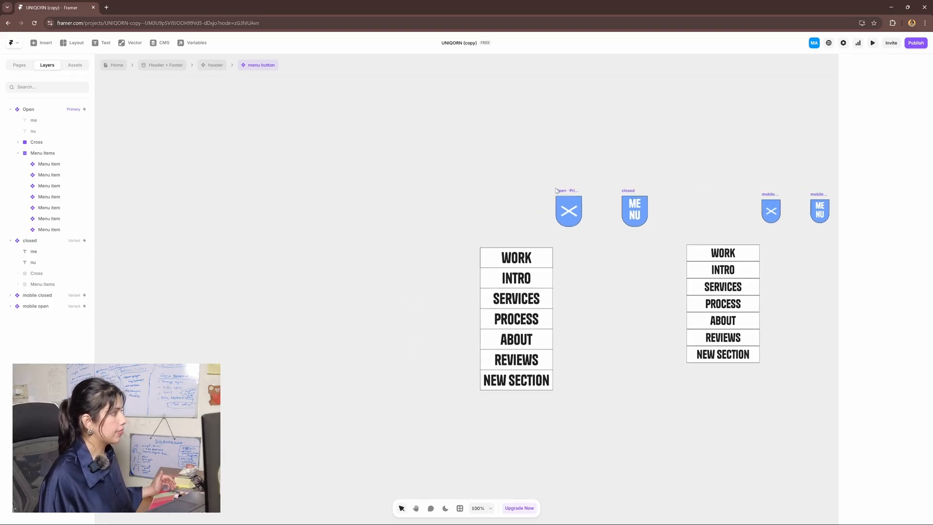
Raise the Open variant's menu items stack slightly by adjusting its Bottom offset
{"action": "left_click", "coordinate": [533, 261]}
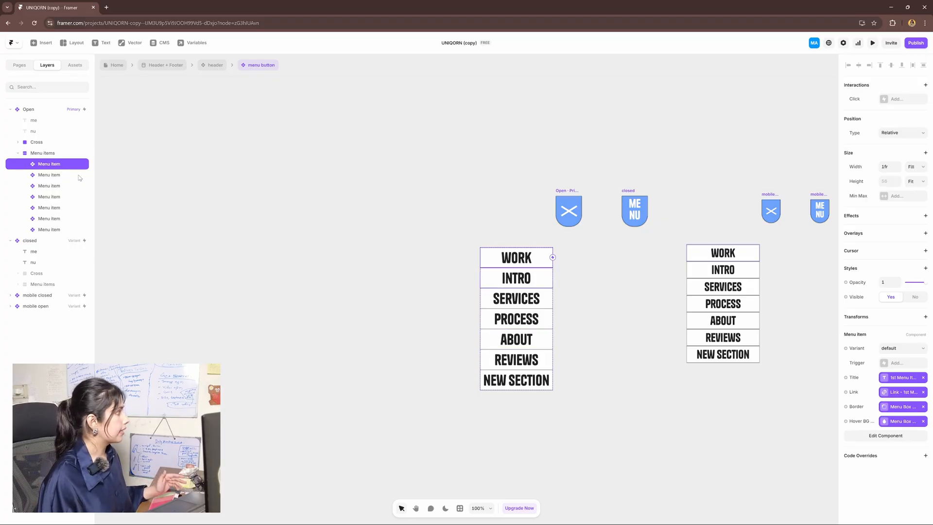
{"action": "left_click", "coordinate": [58, 153]}
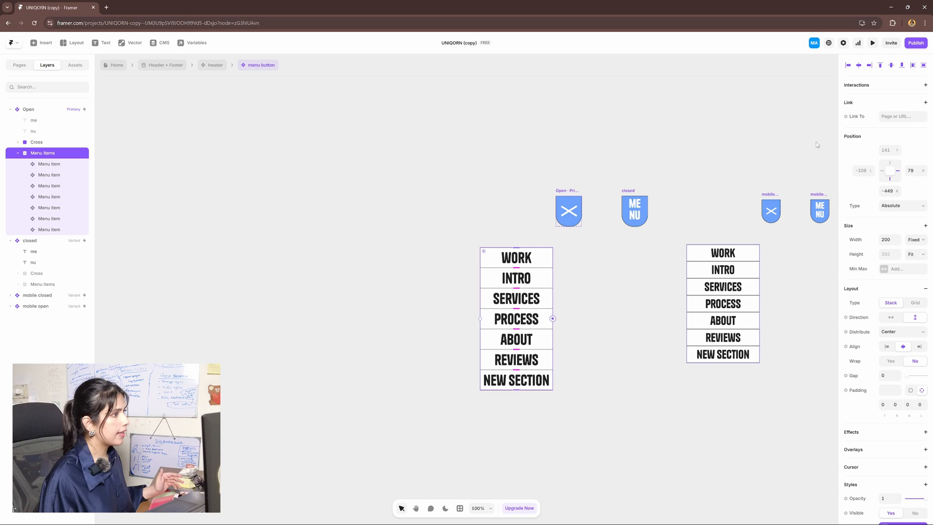
{"action": "mouse_move", "coordinate": [897, 191]}
{"action": "left_mouse_down"}
{"action": "mouse_move", "coordinate": [897, 201]}
{"action": "mouse_move", "coordinate": [897, 178]}
{"action": "left_mouse_up"}
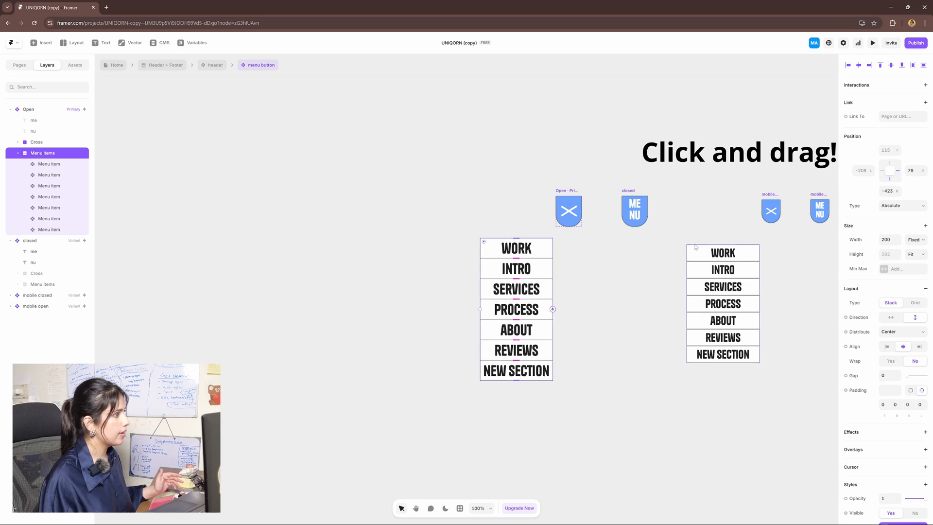
Raise the mobile open variant's menu stack about 30 px, then return to Header + Footer
{"action": "key", "text": "space"}
{"action": "left_click_drag", "start_coordinate": [745, 211], "coordinate": [697, 210]}
{"action": "left_click", "coordinate": [697, 211]}
{"action": "left_click", "coordinate": [723, 210]}
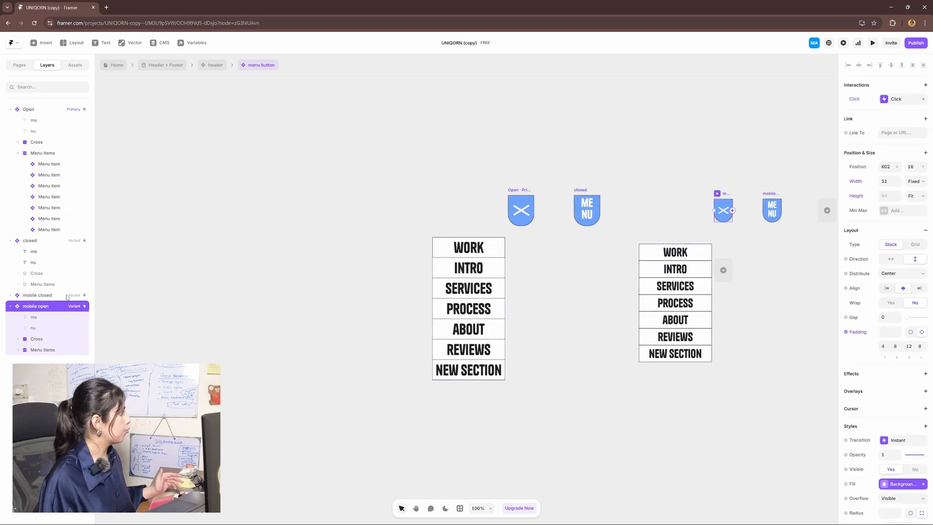
{"action": "left_click", "coordinate": [49, 349]}
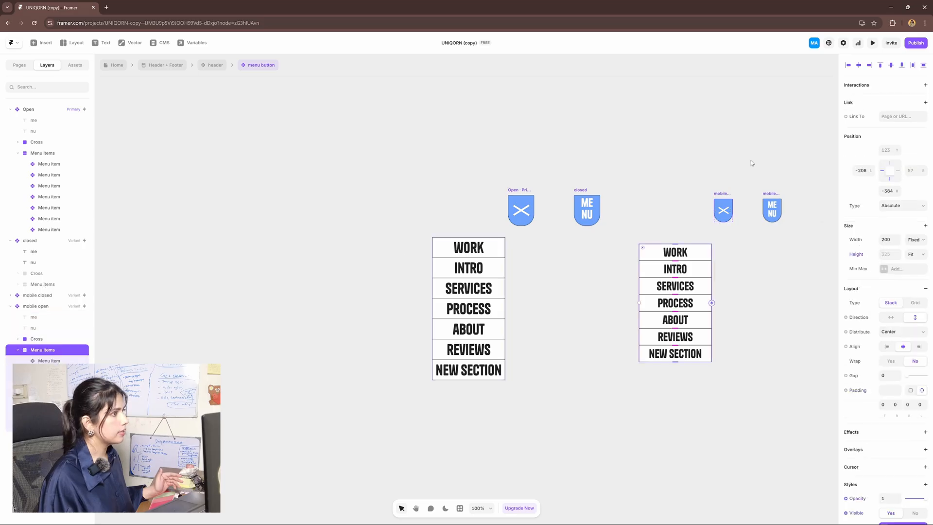
{"action": "left_click_drag", "start_coordinate": [896, 192], "coordinate": [897, 171]}
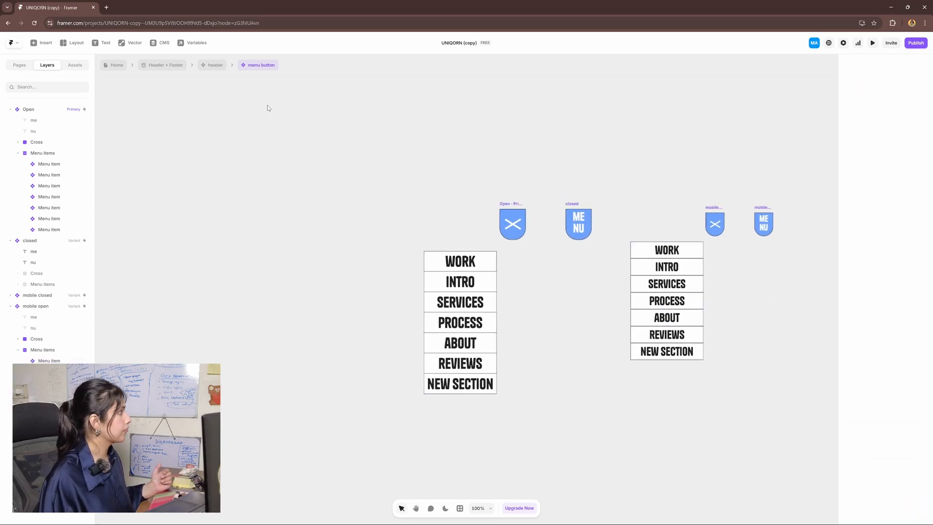
{"action": "left_click", "coordinate": [215, 65]}
{"action": "left_click", "coordinate": [168, 66]}
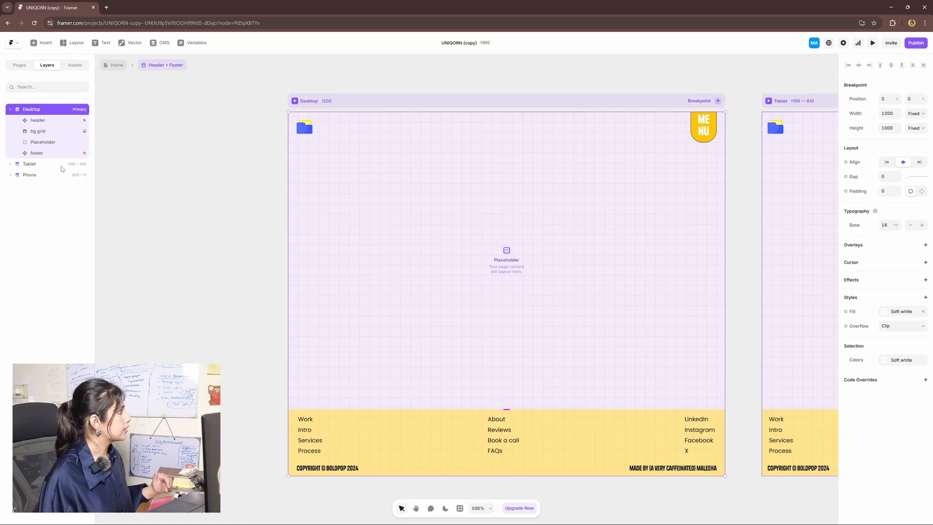
Set the bg grid layer to 0.15 opacity and its image fill scale to 176%
{"action": "left_click", "coordinate": [62, 132]}
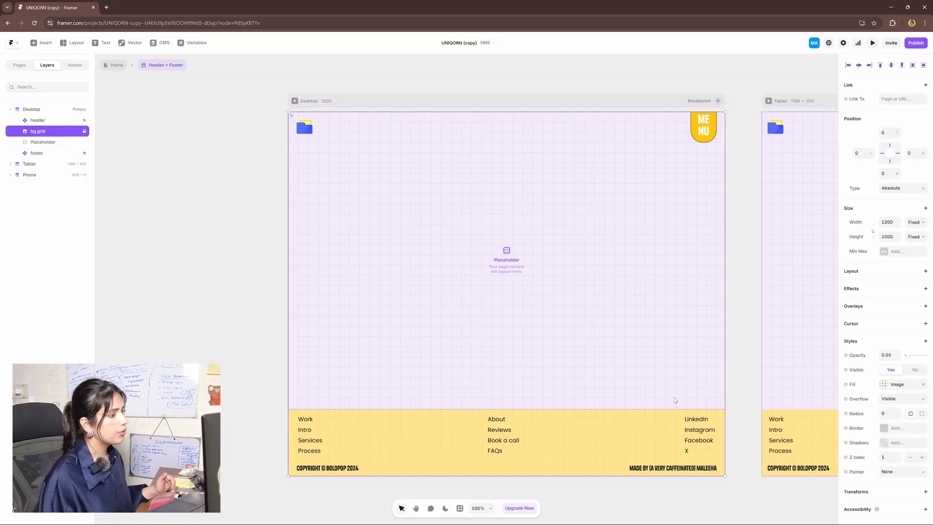
{"action": "left_click_drag", "start_coordinate": [906, 355], "coordinate": [910, 360]}
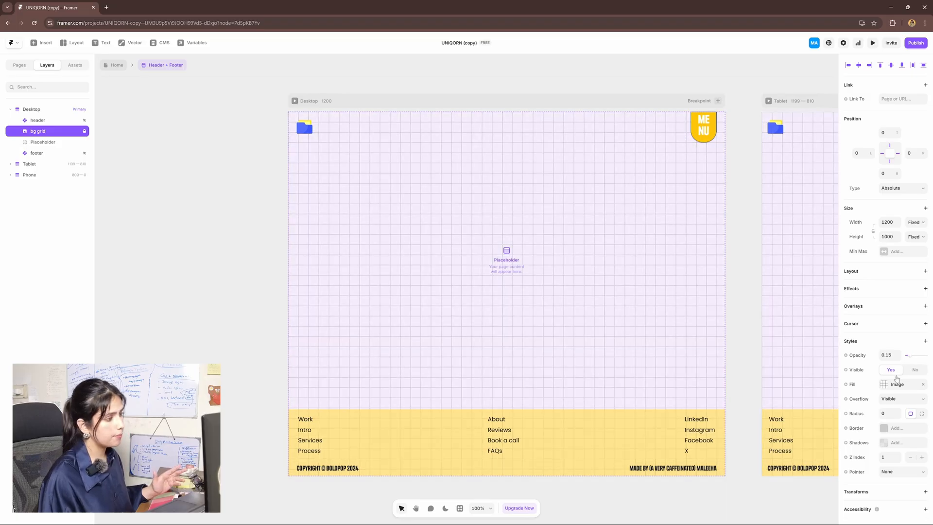
{"action": "left_click", "coordinate": [897, 383]}
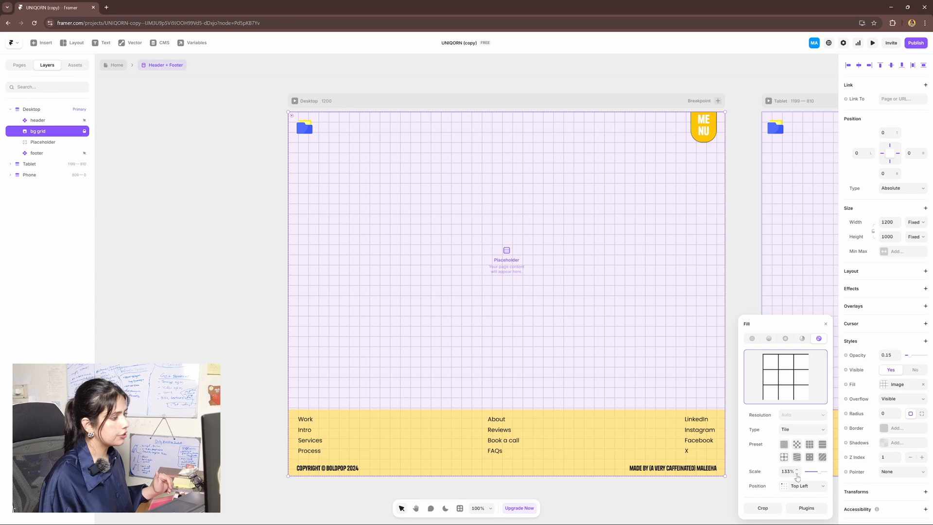
{"action": "left_click_drag", "start_coordinate": [818, 474], "coordinate": [824, 474]}
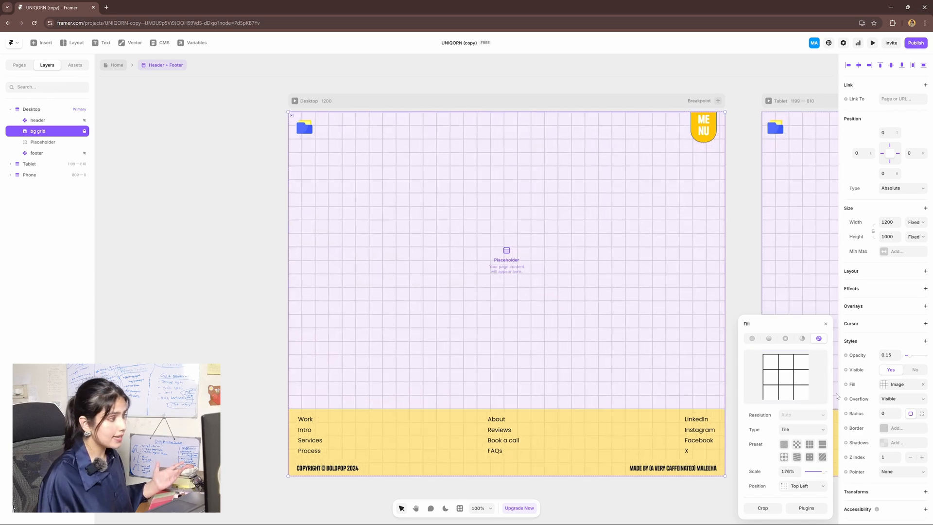
{"action": "left_click", "coordinate": [825, 324]}
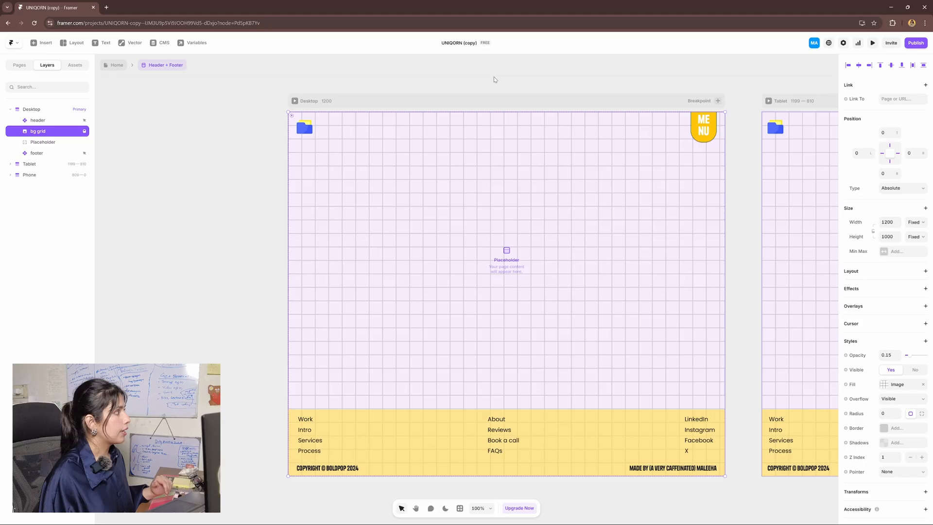
Try a mustard fill on the Desktop frame, then go back to the Home page
{"action": "left_click", "coordinate": [498, 104]}
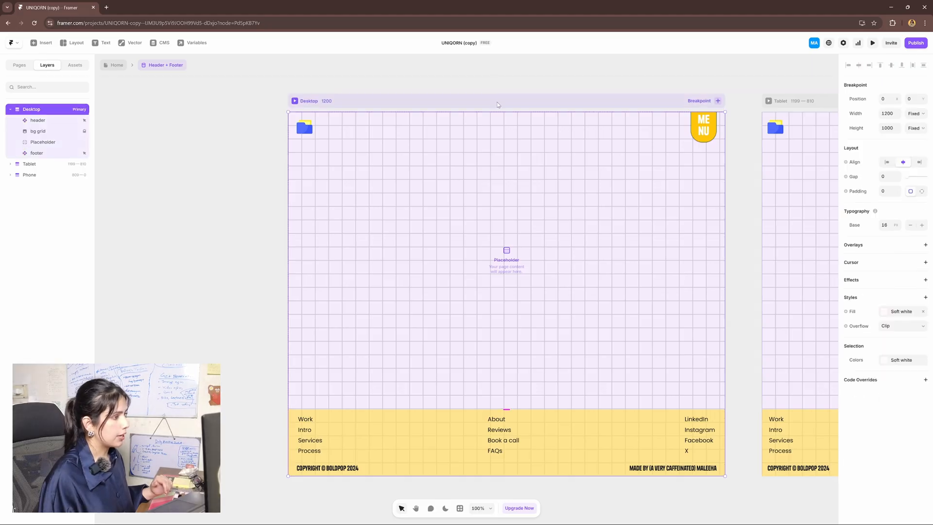
{"action": "left_click", "coordinate": [900, 312]}
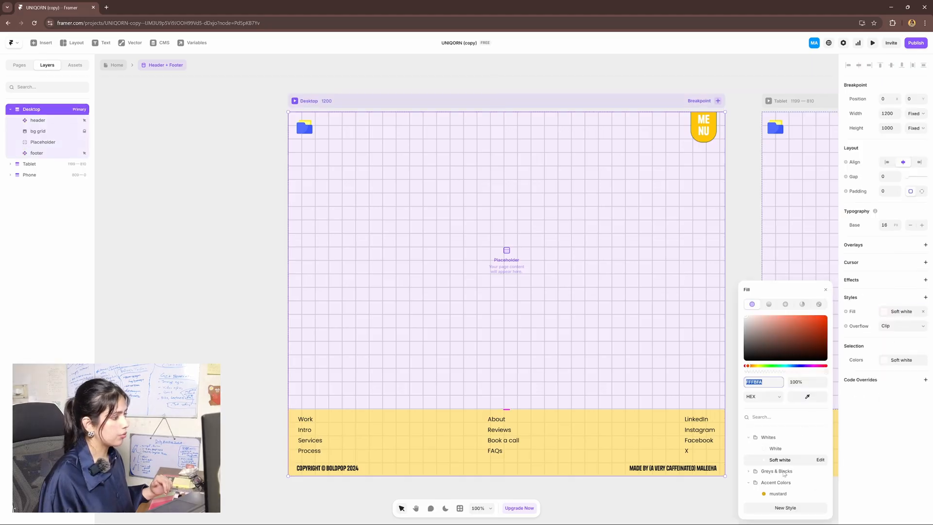
{"action": "left_click", "coordinate": [781, 494]}
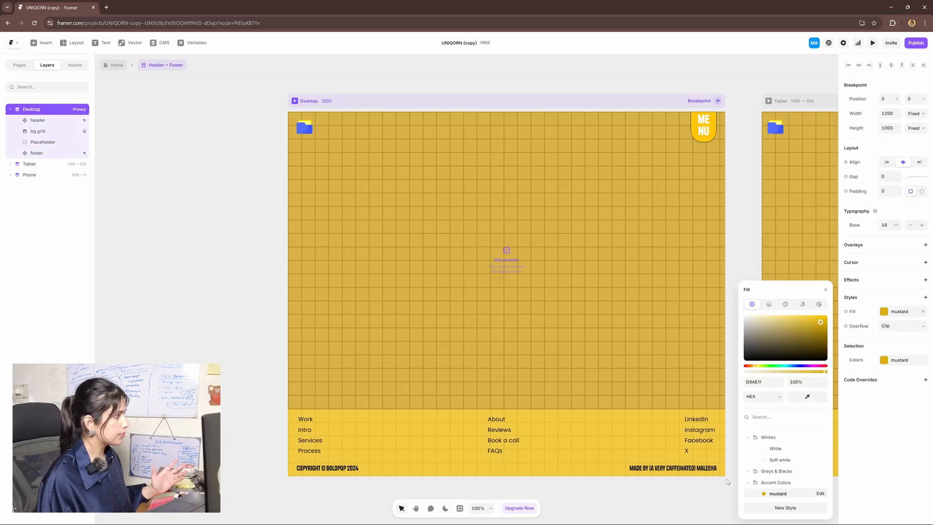
{"action": "left_click", "coordinate": [242, 318]}
{"action": "left_click", "coordinate": [111, 68]}
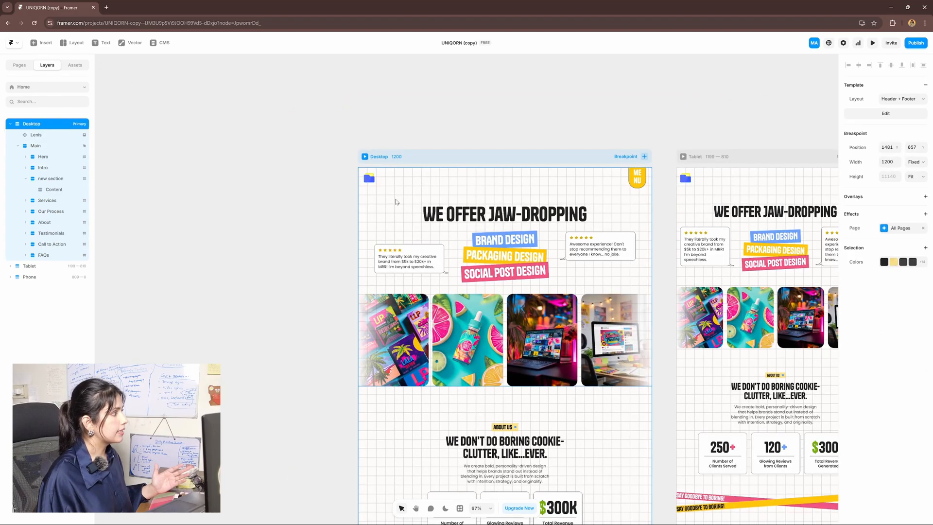
Open the Header + Footer template and its header component, then return to Header + Footer
{"action": "double_click", "coordinate": [531, 177]}
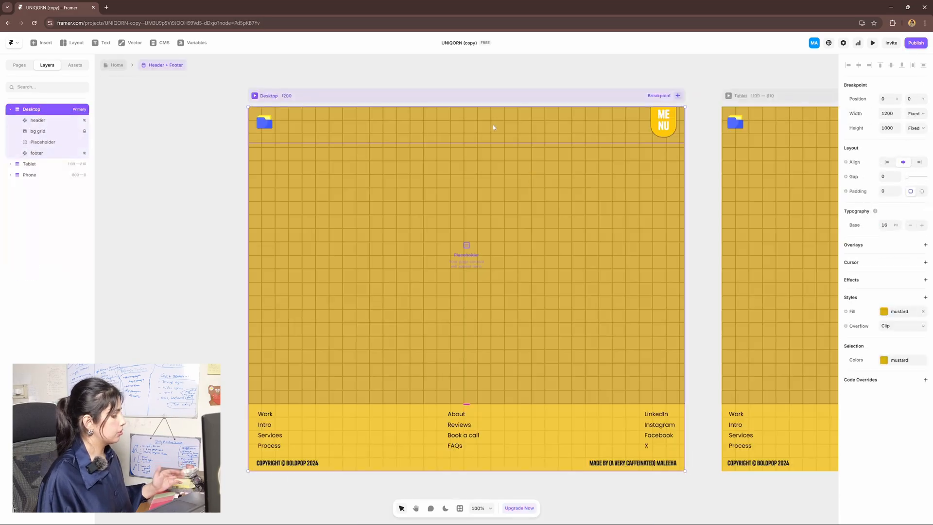
{"action": "double_click", "coordinate": [493, 126]}
{"action": "left_click", "coordinate": [169, 66]}
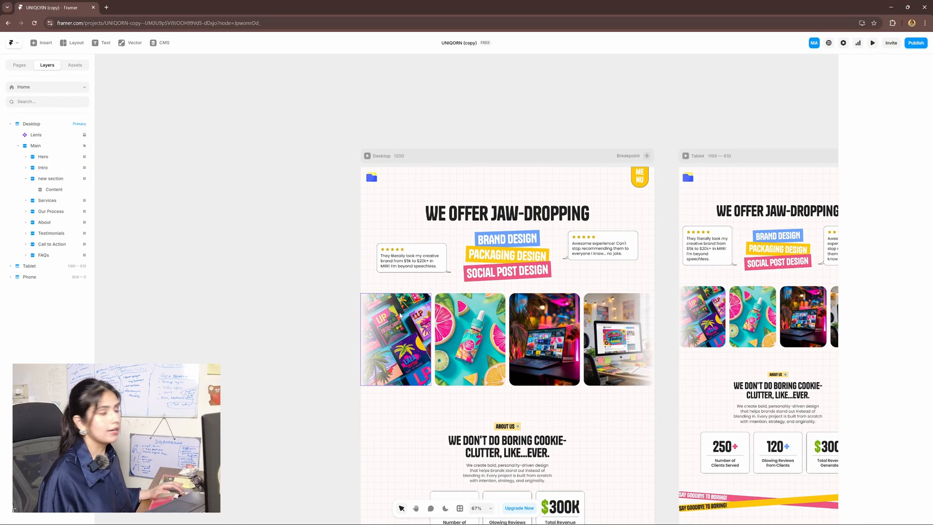
{"action": "scroll", "coordinate": [408, 311], "scroll_direction": "up", "scroll_amount": 2}
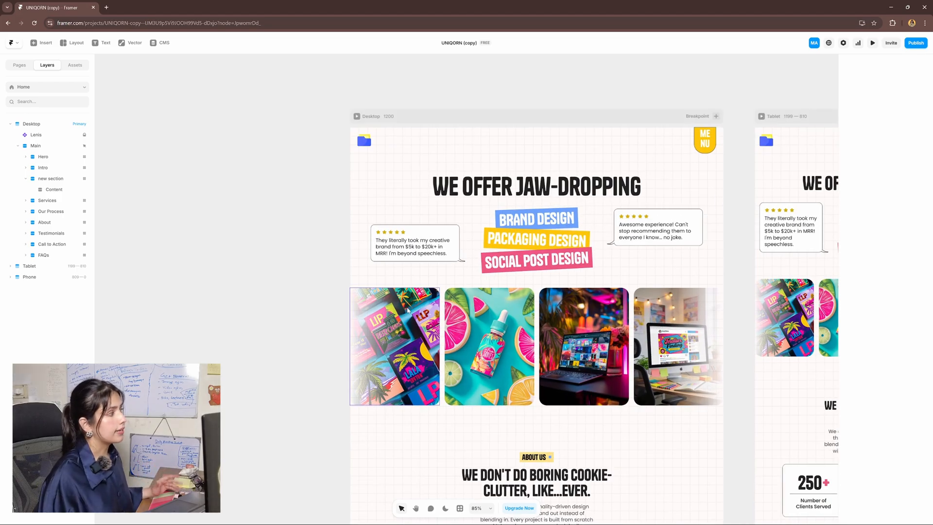
Replace the hero heading 'WE OFFER JAW-DROPPING' with 'rewrite this text'
{"action": "mouse_move", "coordinate": [552, 219]}
{"action": "left_mouse_down"}
{"action": "mouse_move", "coordinate": [535, 191]}
{"action": "mouse_move", "coordinate": [554, 225]}
{"action": "left_mouse_up"}
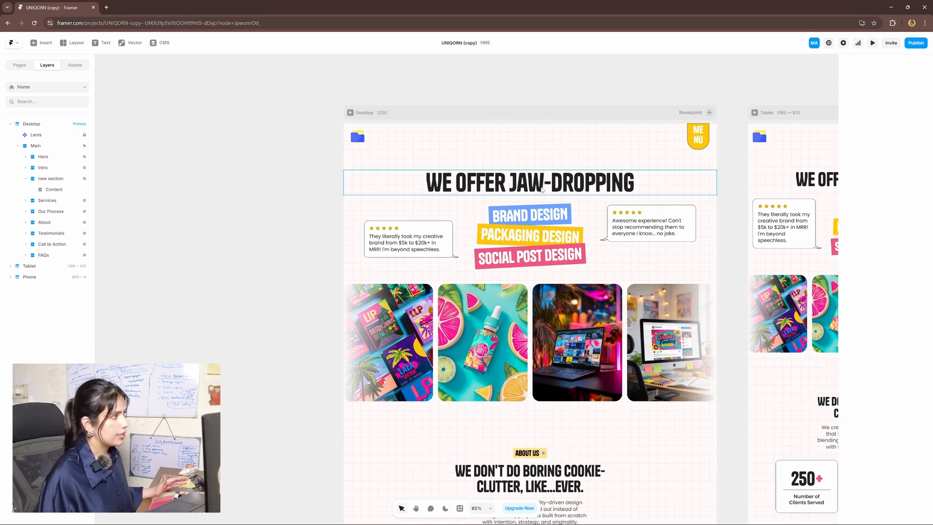
{"action": "double_click", "coordinate": [543, 188]}
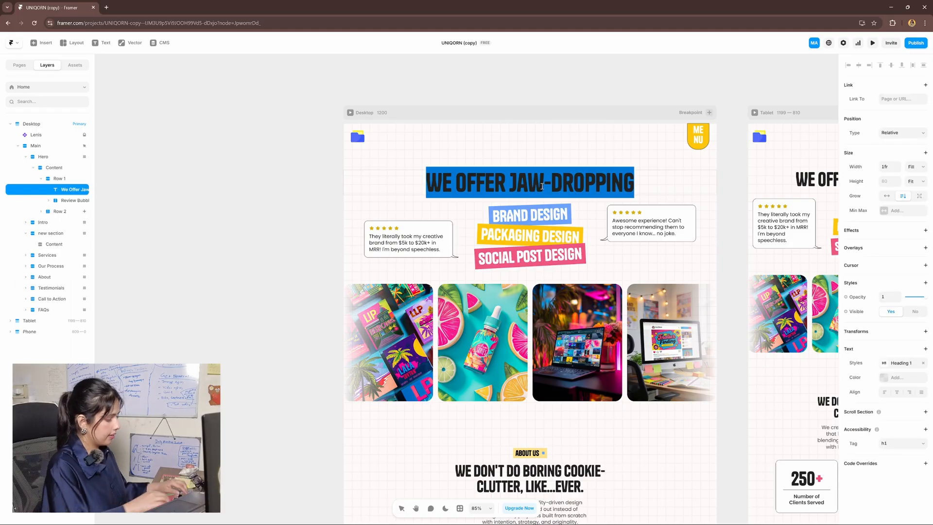
{"action": "type", "text": "rewrite this text"}
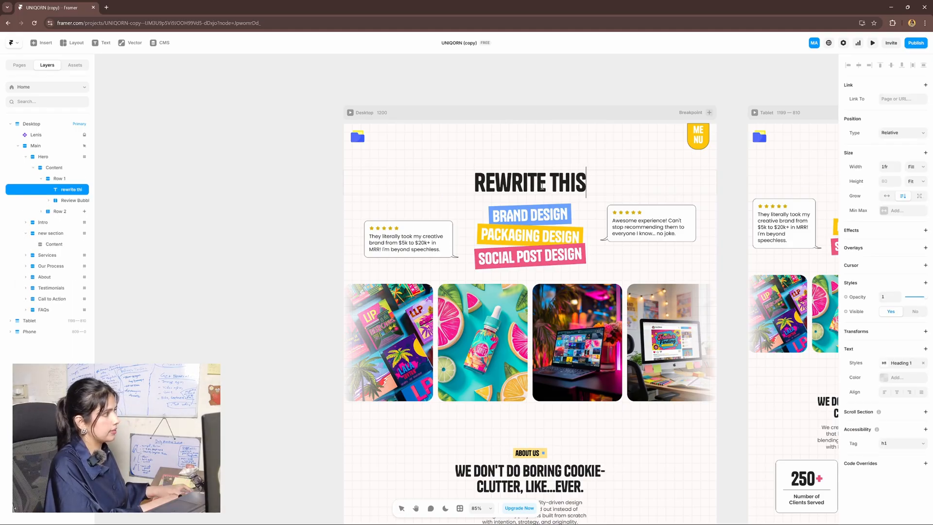
{"action": "key", "text": "Escape"}
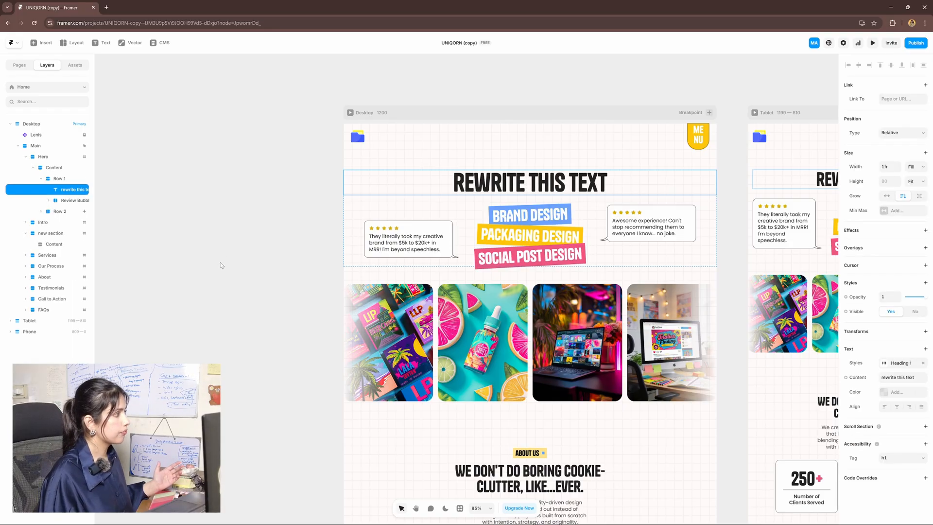
{"action": "scroll", "coordinate": [304, 297], "scroll_direction": "left", "scroll_amount": 2}
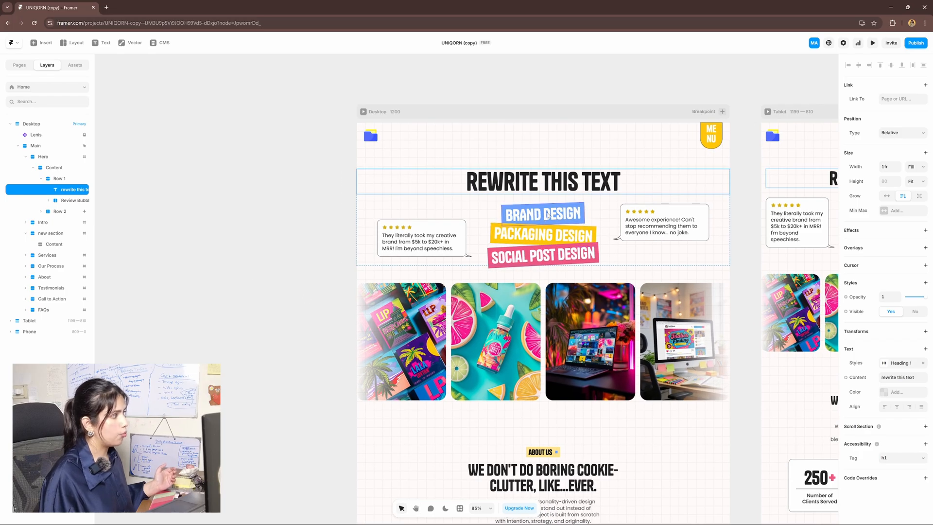
{"action": "double_click", "coordinate": [552, 252]}
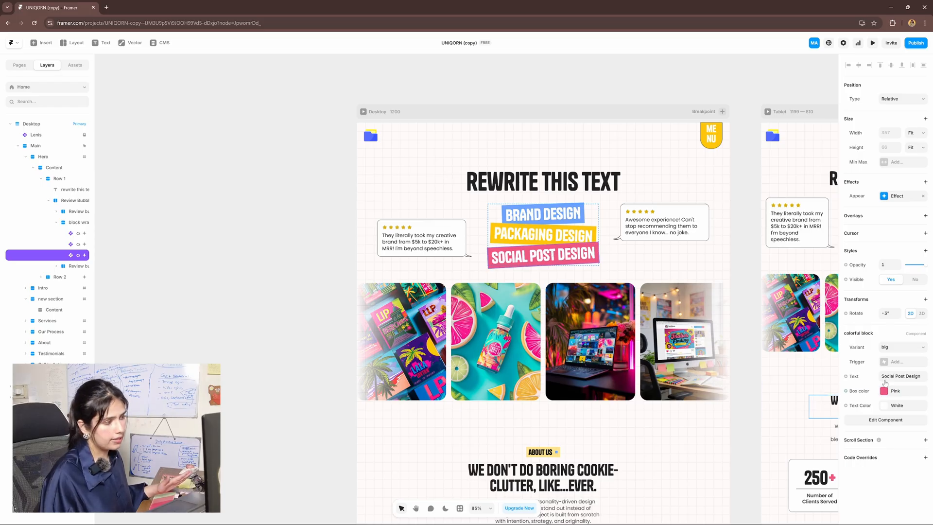
Give the Social Post Design block a mustard box color and Soft white text
{"action": "left_click", "coordinate": [886, 406]}
{"action": "left_click", "coordinate": [893, 391]}
{"action": "left_click", "coordinate": [777, 432]}
{"action": "left_click", "coordinate": [886, 406]}
{"action": "left_click", "coordinate": [780, 459]}
Make the left review bubble Yellow with a White border of width 2
{"action": "left_click_drag", "start_coordinate": [382, 279], "coordinate": [432, 289]}
{"action": "left_click_drag", "start_coordinate": [491, 247], "coordinate": [486, 241]}
{"action": "left_click", "coordinate": [490, 235]}
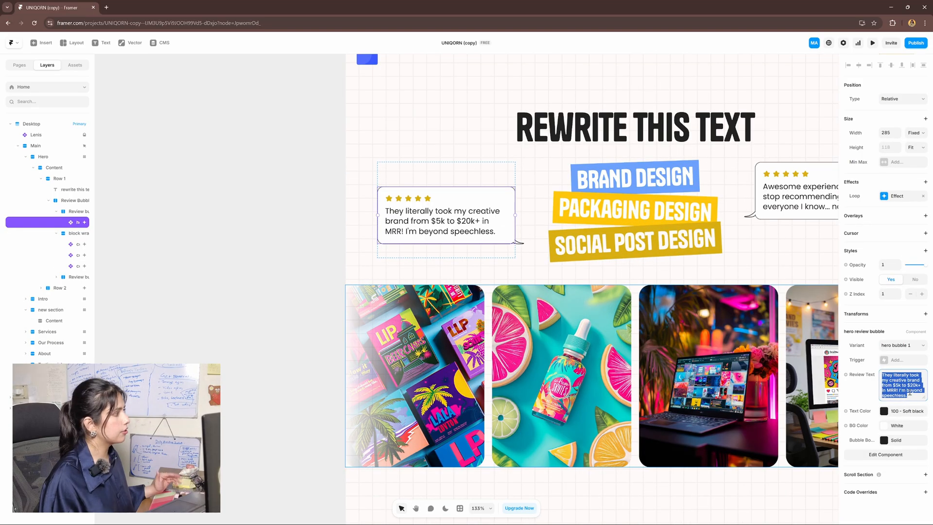
{"action": "left_click", "coordinate": [899, 426]}
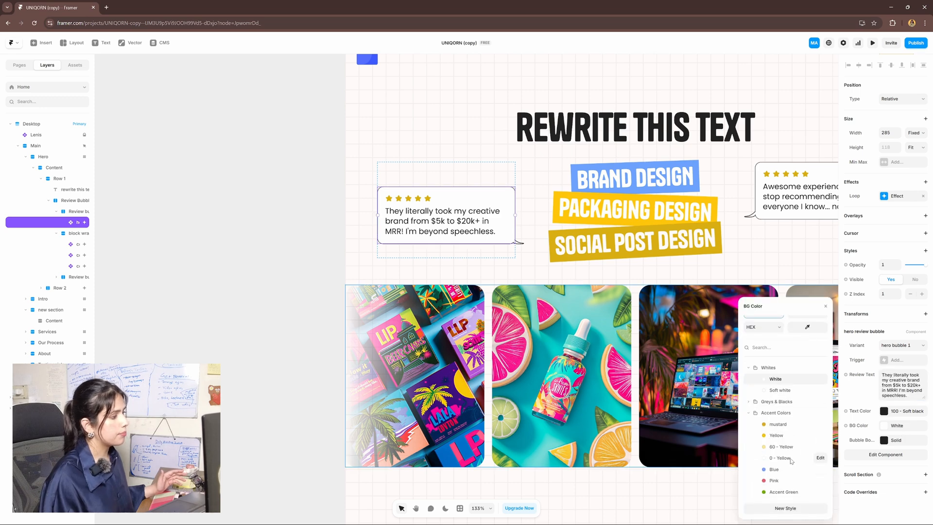
{"action": "left_click", "coordinate": [780, 436]}
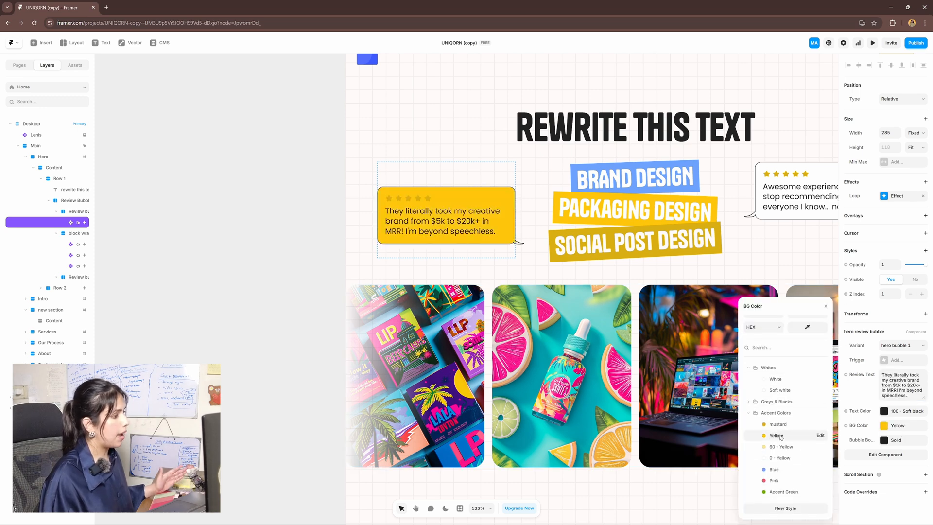
{"action": "left_click", "coordinate": [890, 441]}
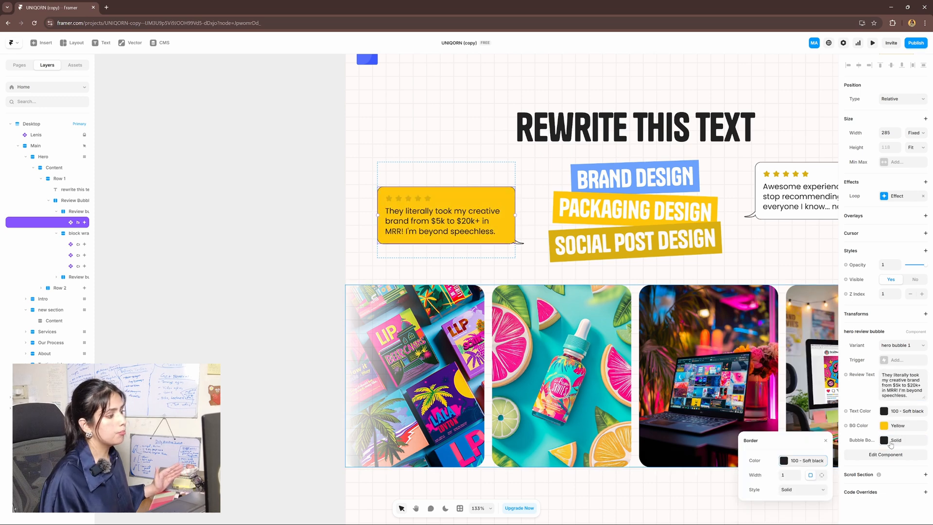
{"action": "left_click", "coordinate": [798, 476]}
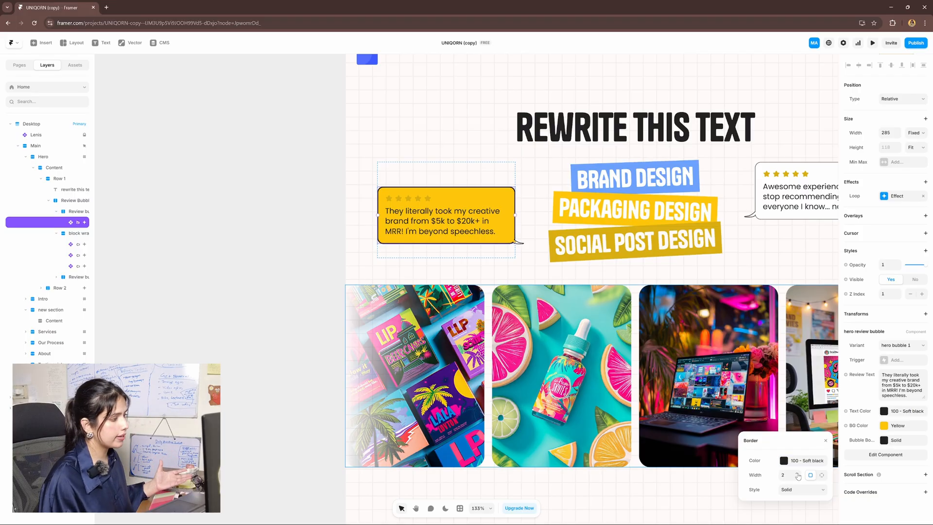
{"action": "left_click", "coordinate": [783, 460]}
{"action": "left_click", "coordinate": [775, 449]}
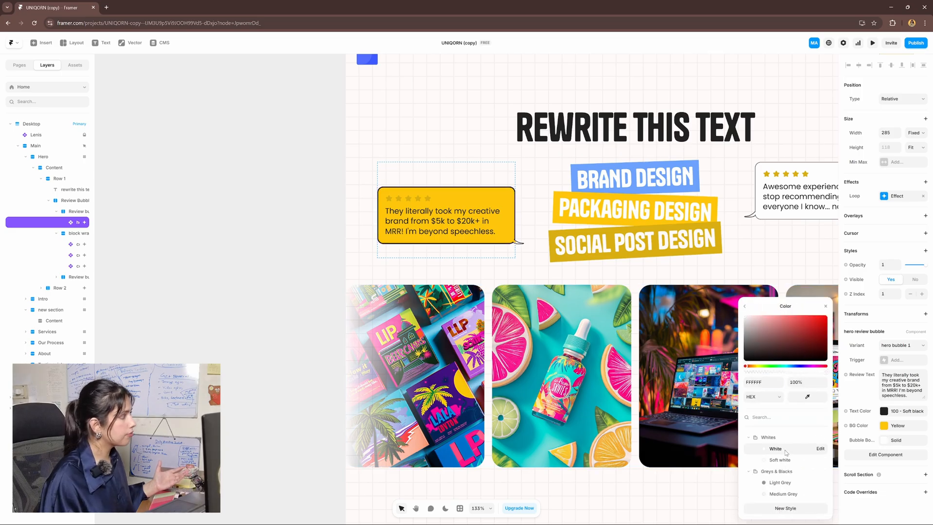
Open the hero review bubble component, which shows hero bubble 1 and hero bubble 2
{"action": "scroll", "coordinate": [488, 363], "scroll_direction": "up", "scroll_amount": 1}
{"action": "scroll", "coordinate": [487, 363], "scroll_direction": "left", "scroll_amount": 1}
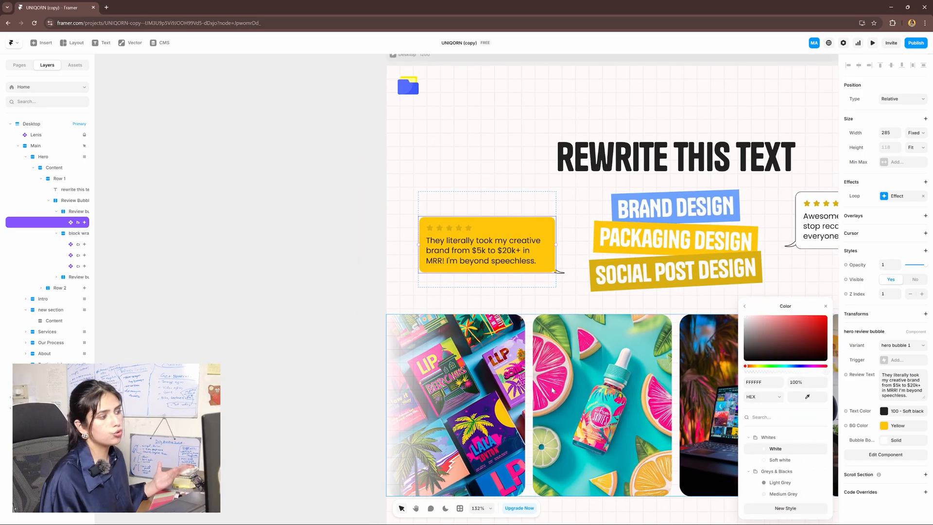
{"action": "left_click", "coordinate": [354, 316]}
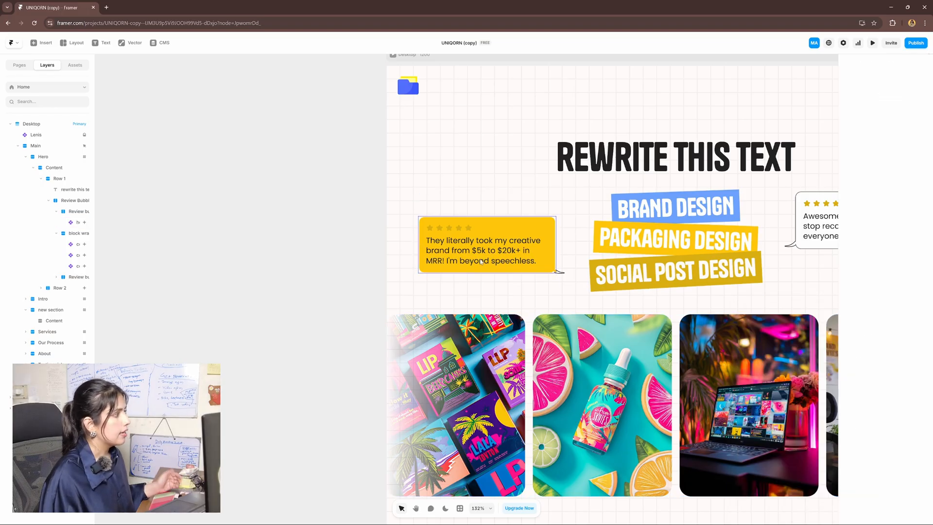
{"action": "scroll", "coordinate": [544, 281], "scroll_direction": "up", "scroll_amount": 5}
{"action": "scroll", "coordinate": [543, 280], "scroll_direction": "up", "scroll_amount": 5}
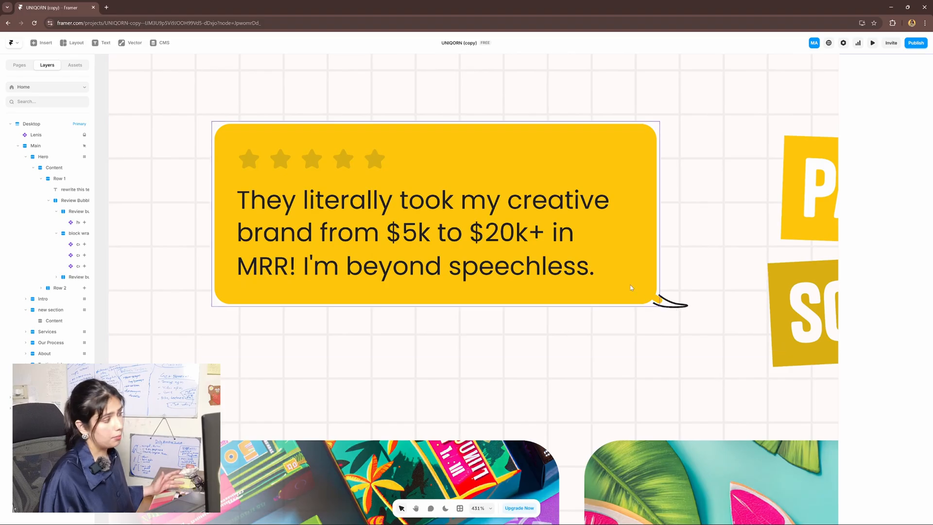
{"action": "scroll", "coordinate": [593, 255], "scroll_direction": "down", "scroll_amount": 5}
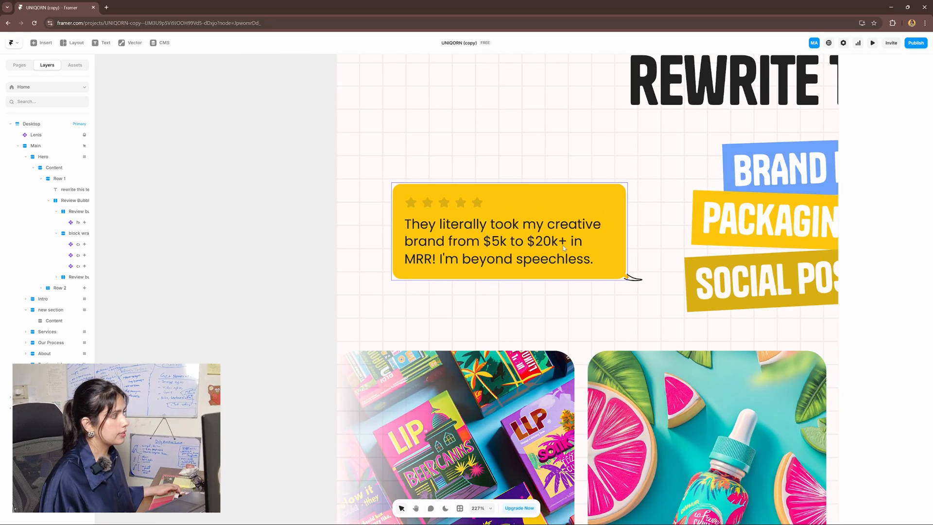
{"action": "double_click", "coordinate": [562, 246]}
{"action": "scroll", "coordinate": [515, 358], "scroll_direction": "up", "scroll_amount": 5}
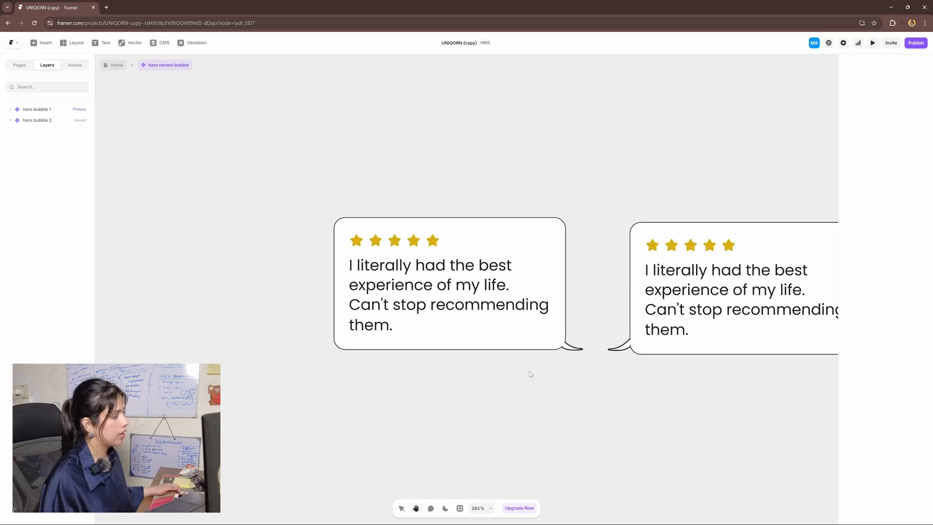
Change the bubble tail path's fill from white to the Yellow color style
{"action": "left_click", "coordinate": [592, 337]}
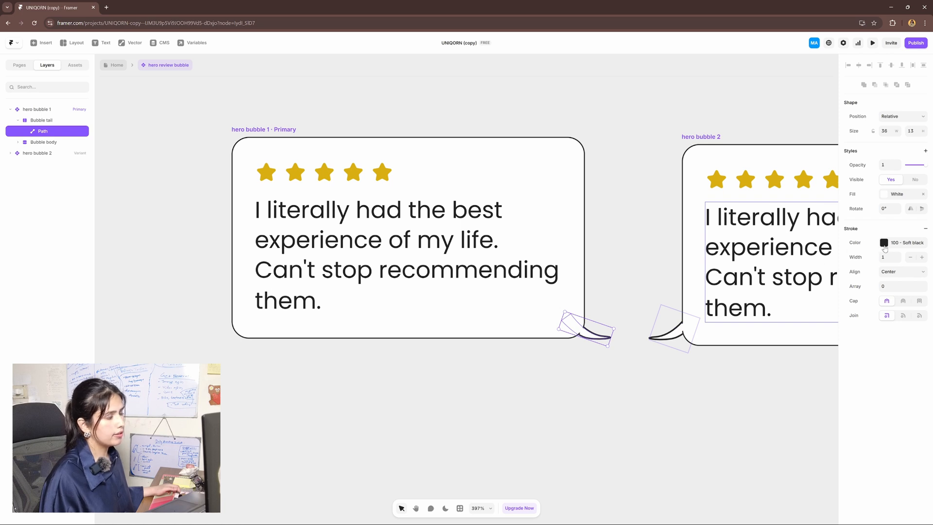
{"action": "left_click", "coordinate": [891, 196]}
{"action": "scroll", "coordinate": [789, 343], "scroll_direction": "down", "scroll_amount": 3}
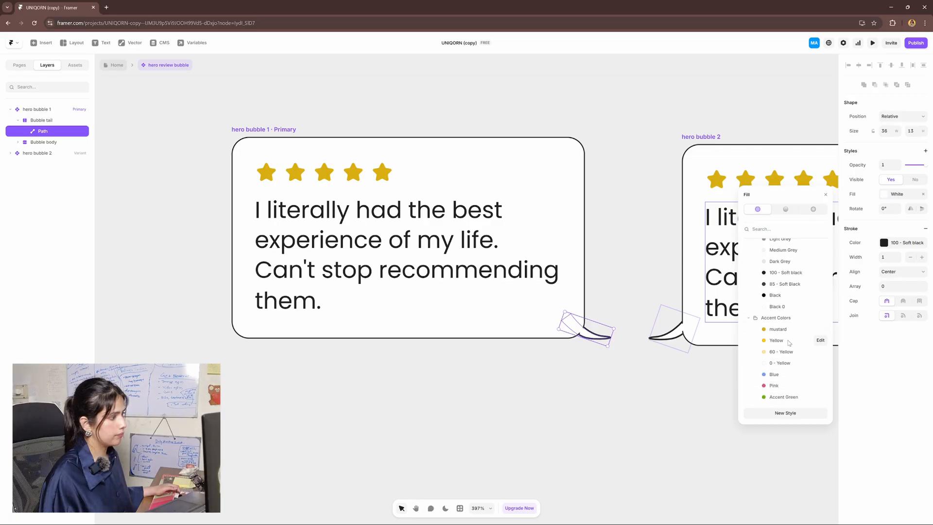
{"action": "left_click", "coordinate": [789, 340]}
{"action": "left_click", "coordinate": [138, 88]}
Return to the Home page and bring the whole hero section into view
{"action": "left_click", "coordinate": [117, 65]}
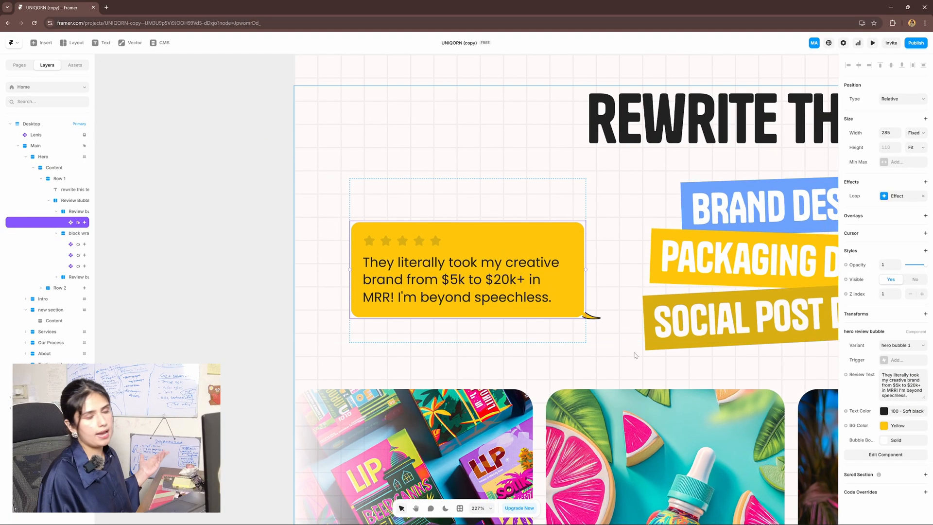
{"action": "left_click_drag", "start_coordinate": [640, 363], "coordinate": [352, 341]}
{"action": "left_click_drag", "start_coordinate": [352, 340], "coordinate": [328, 342]}
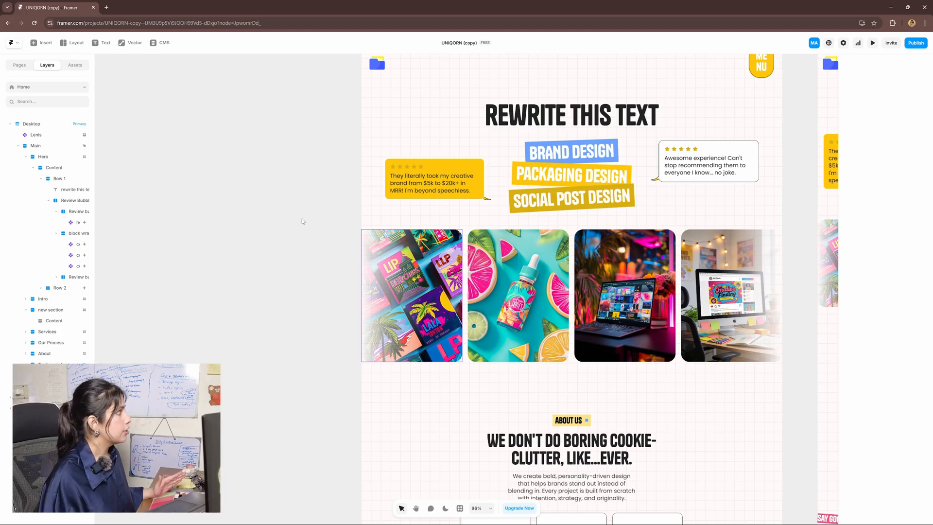
{"action": "left_click", "coordinate": [165, 44]}
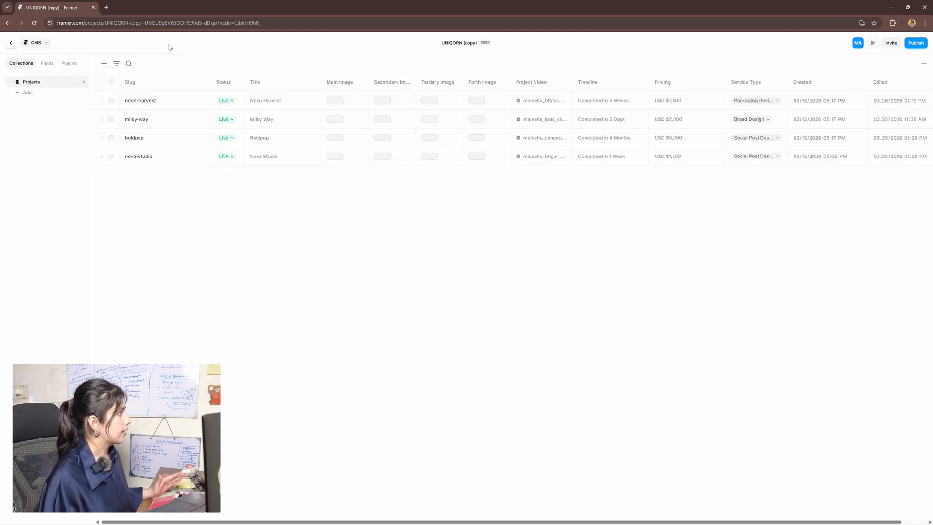
Review the neon-harvest, milky-way and boldpop CMS entries, selecting Boldpop's Our Solution paragraph
{"action": "left_click", "coordinate": [202, 101]}
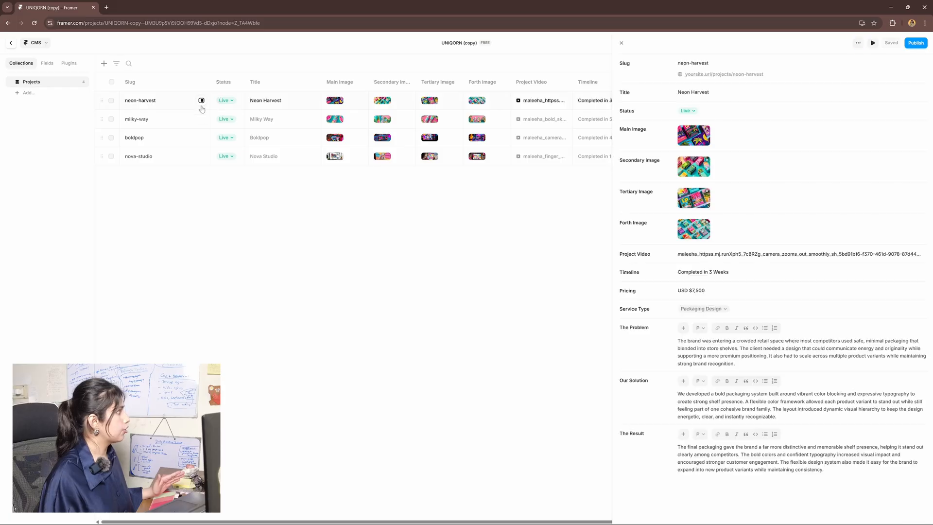
{"action": "left_click", "coordinate": [201, 119]}
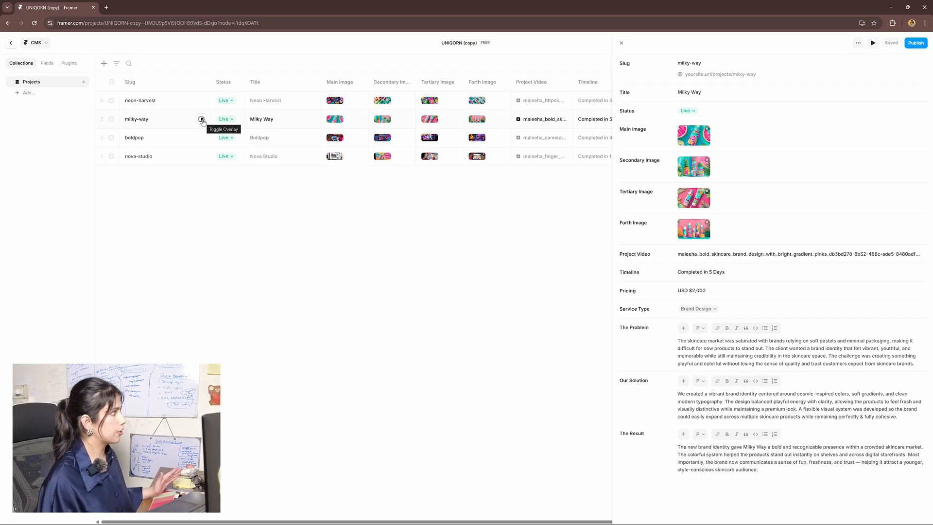
{"action": "left_click", "coordinate": [201, 137]}
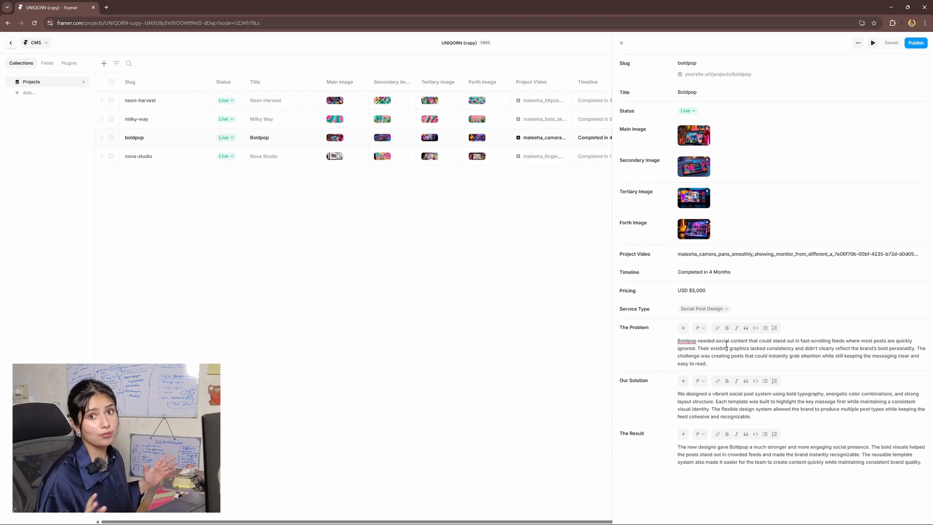
{"action": "triple_click", "coordinate": [736, 401]}
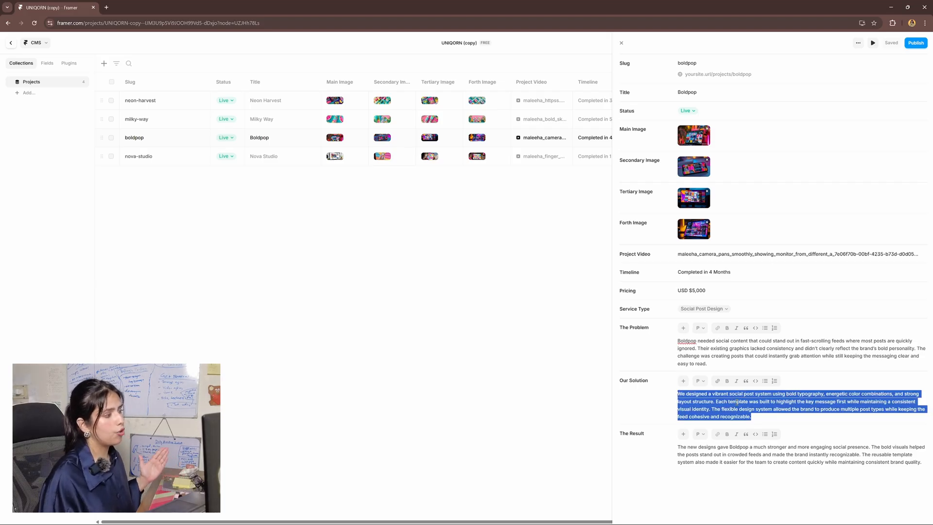
{"action": "left_click", "coordinate": [741, 359]}
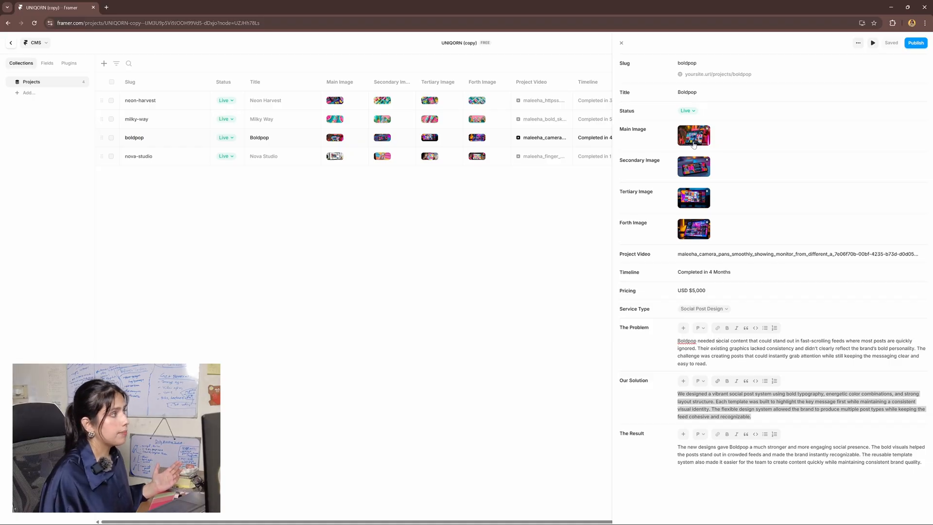
{"action": "left_click", "coordinate": [12, 47]}
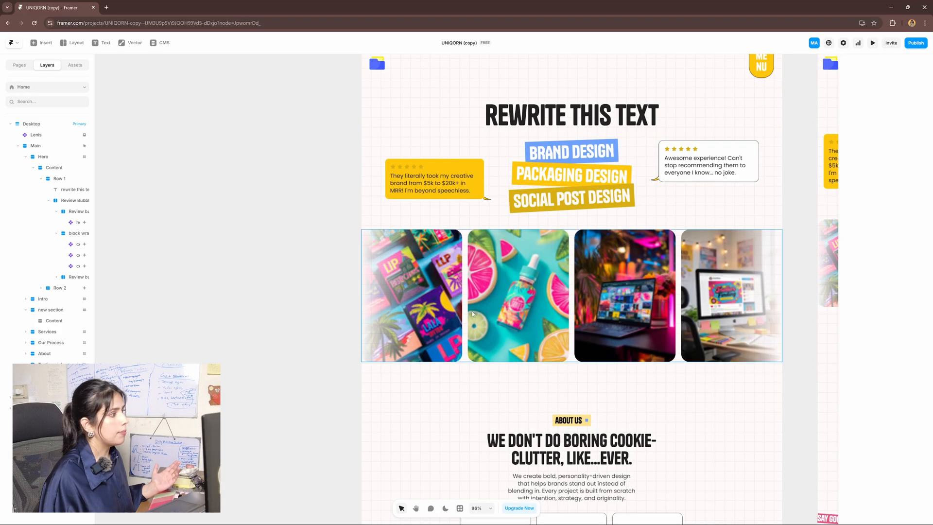
Move the Home canvas to the About Us section and select its ABOUT US tag
{"action": "left_click_drag", "start_coordinate": [729, 331], "coordinate": [697, 284]}
{"action": "scroll", "coordinate": [692, 282], "scroll_direction": "down", "scroll_amount": 3}
{"action": "left_click_drag", "start_coordinate": [696, 344], "coordinate": [687, 333]}
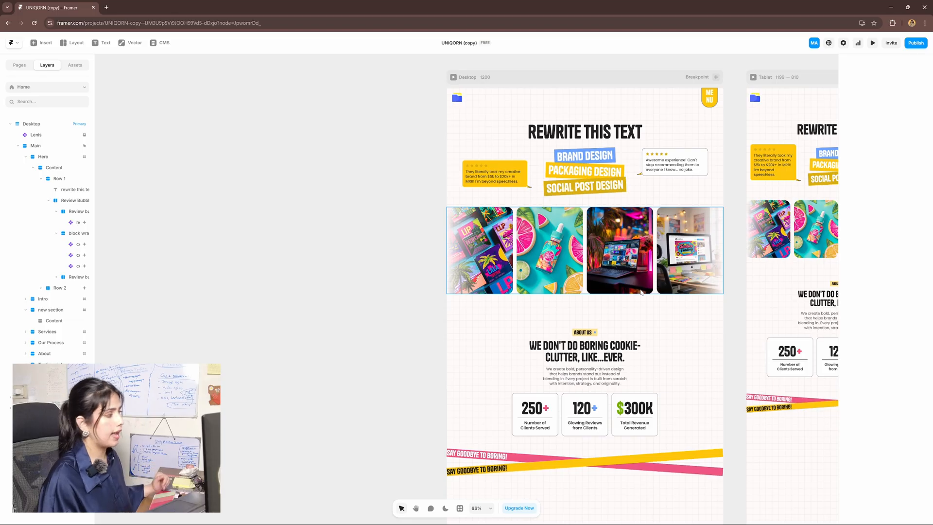
{"action": "scroll", "coordinate": [641, 291], "scroll_direction": "down", "scroll_amount": 1}
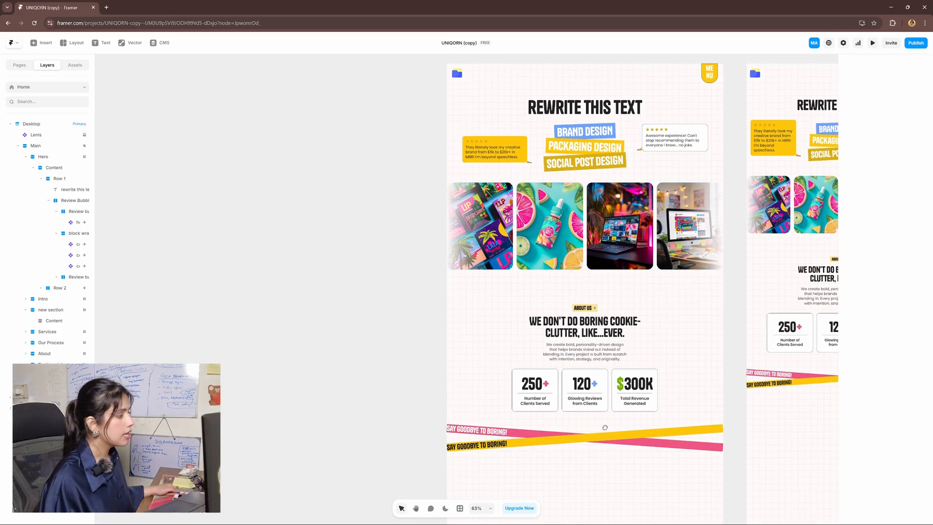
{"action": "scroll", "coordinate": [611, 374], "scroll_direction": "down", "scroll_amount": 3}
{"action": "scroll", "coordinate": [632, 362], "scroll_direction": "up", "scroll_amount": 3}
{"action": "left_click", "coordinate": [734, 255]}
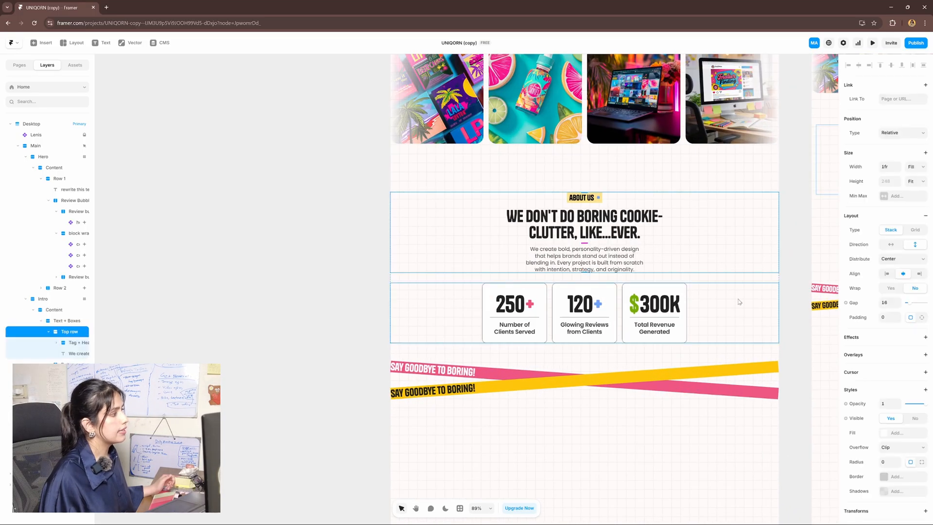
{"action": "left_click", "coordinate": [739, 302]}
{"action": "key", "text": "Escape"}
{"action": "key", "text": "Escape"}
{"action": "scroll", "coordinate": [596, 231], "scroll_direction": "up", "scroll_amount": 2}
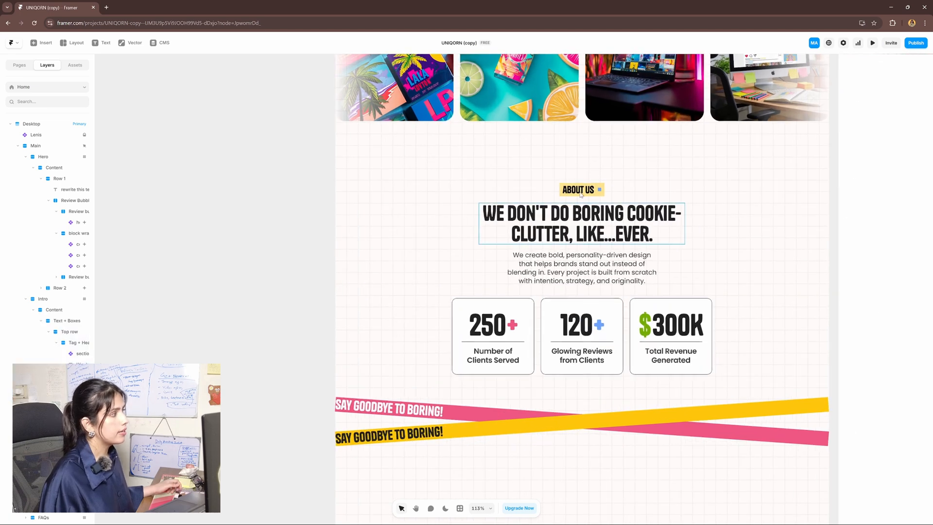
{"action": "left_click", "coordinate": [584, 192]}
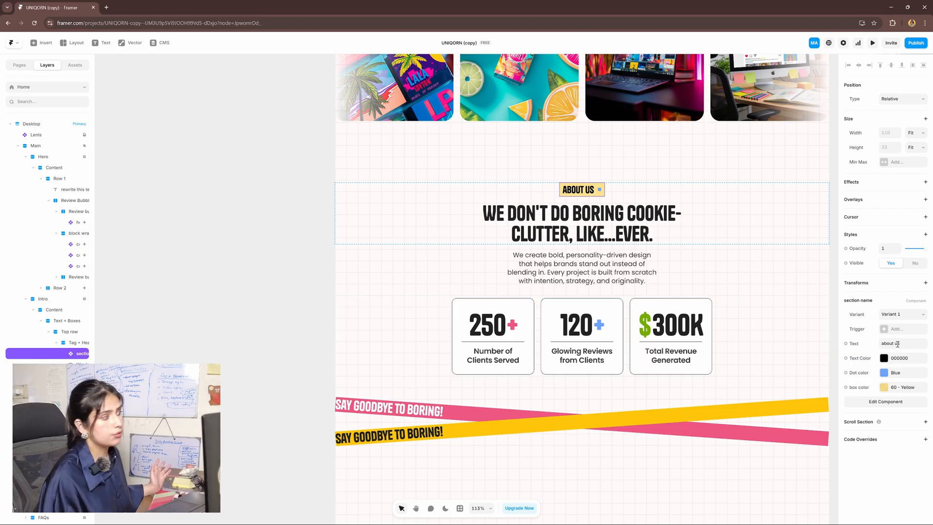
{"action": "scroll", "coordinate": [732, 314], "scroll_direction": "down", "scroll_amount": 3}
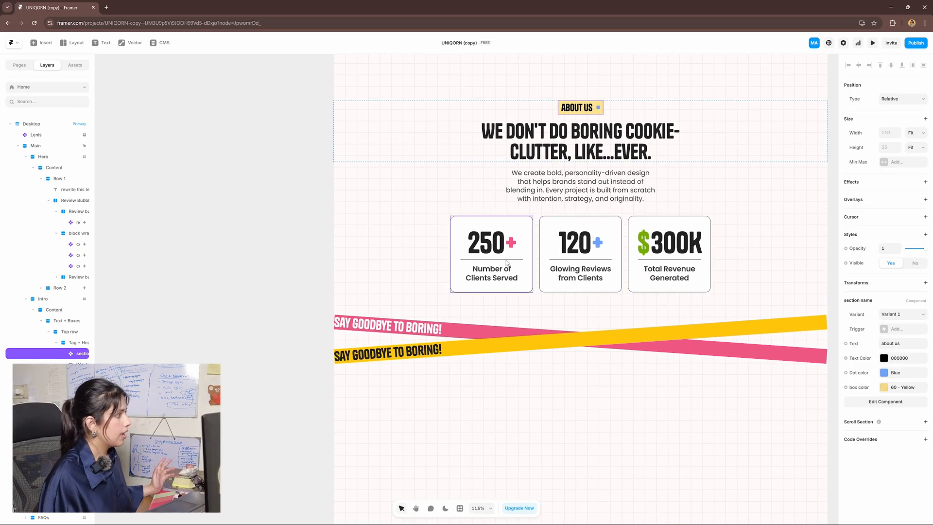
Change the first stat card's end number from 250 to 100 and widen the plus-sign gap
{"action": "left_click", "coordinate": [484, 252]}
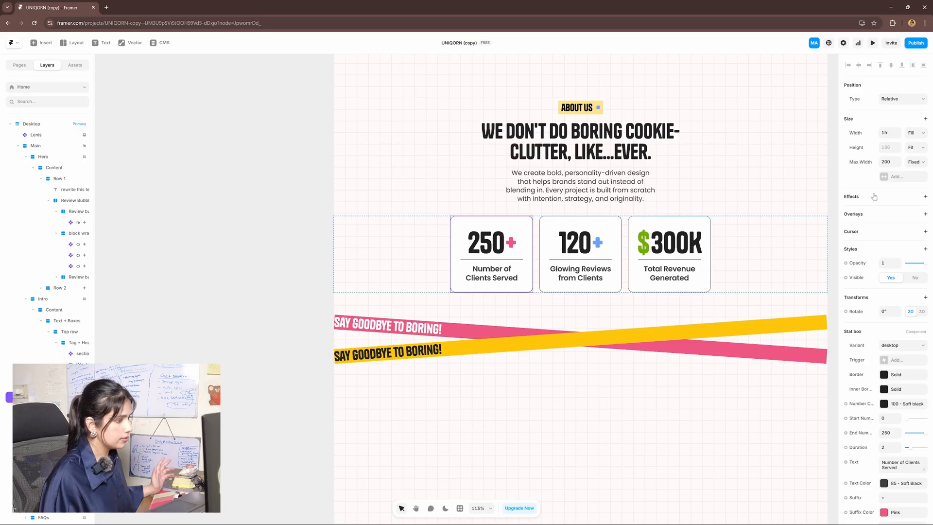
{"action": "scroll", "coordinate": [883, 318], "scroll_direction": "down", "scroll_amount": 3}
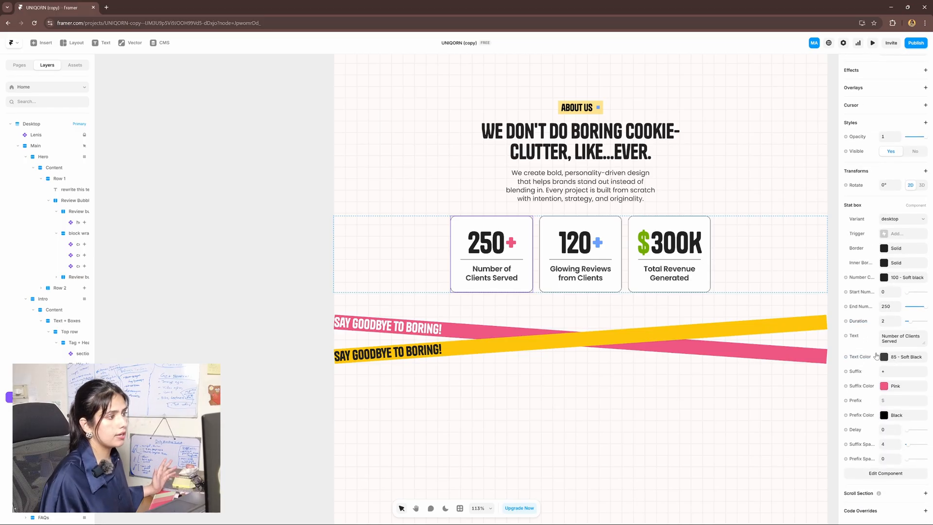
{"action": "left_click", "coordinate": [884, 306]}
{"action": "type", "text": "10"}
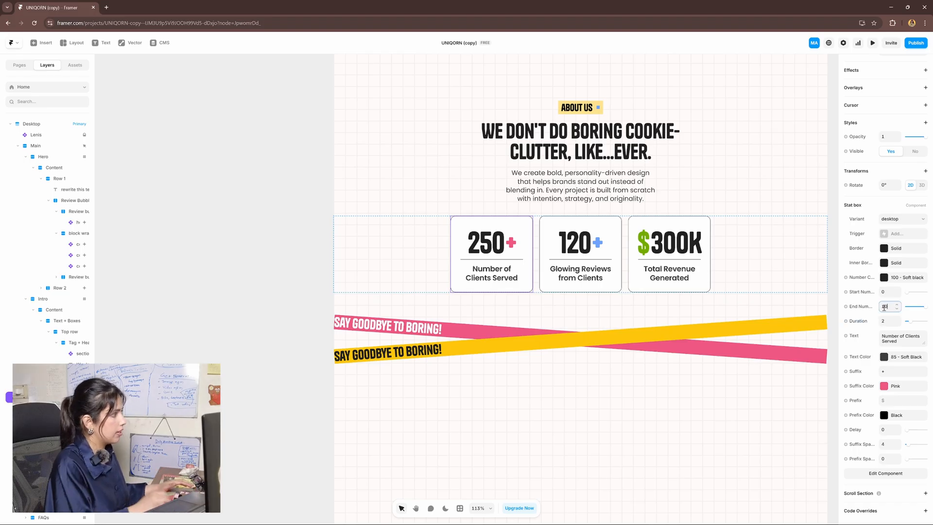
{"action": "type", "text": "0"}
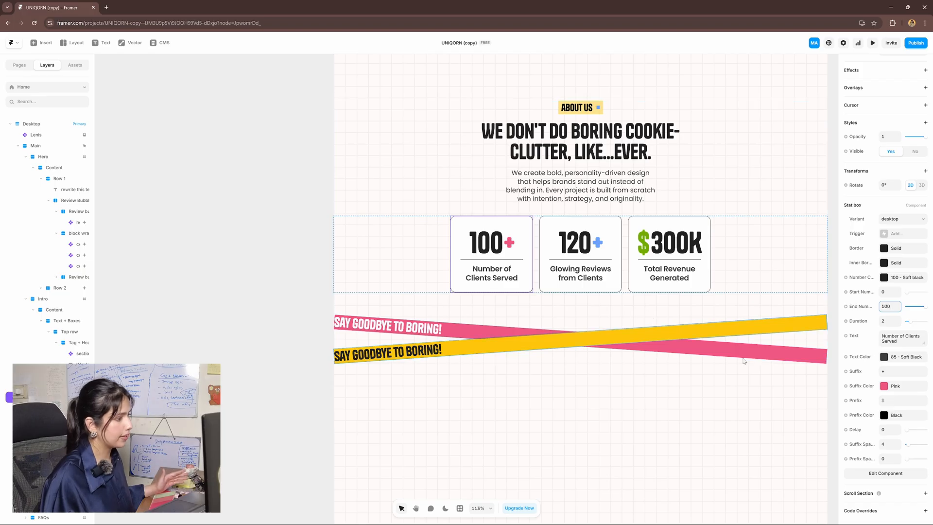
{"action": "left_click", "coordinate": [896, 443]}
Widen the stat's plus-sign gap further, then select the yellow SAY GOODBYE TO BORING! banner text
{"action": "left_click", "coordinate": [896, 443]}
{"action": "left_click", "coordinate": [896, 443]}
{"action": "left_click", "coordinate": [896, 443]}
{"action": "left_click", "coordinate": [896, 443]}
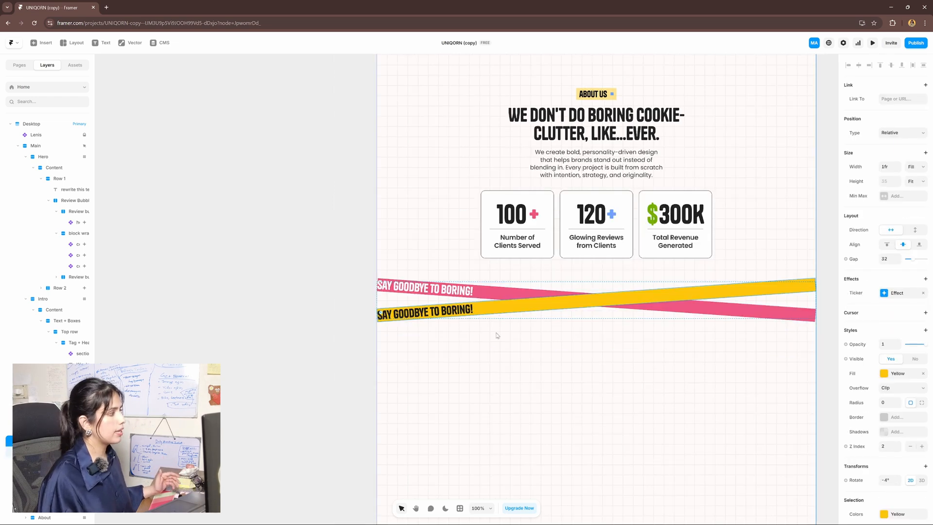
{"action": "left_click", "coordinate": [453, 314]}
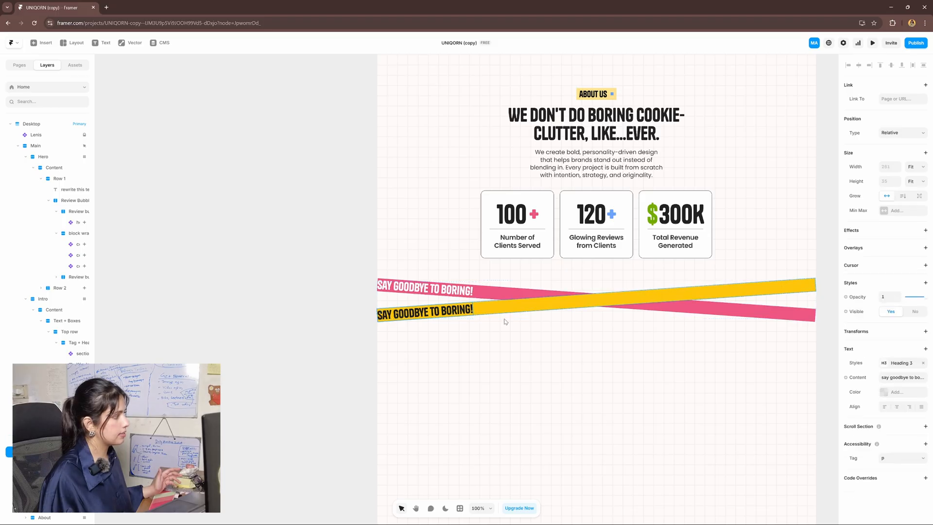
{"action": "left_click", "coordinate": [529, 307]}
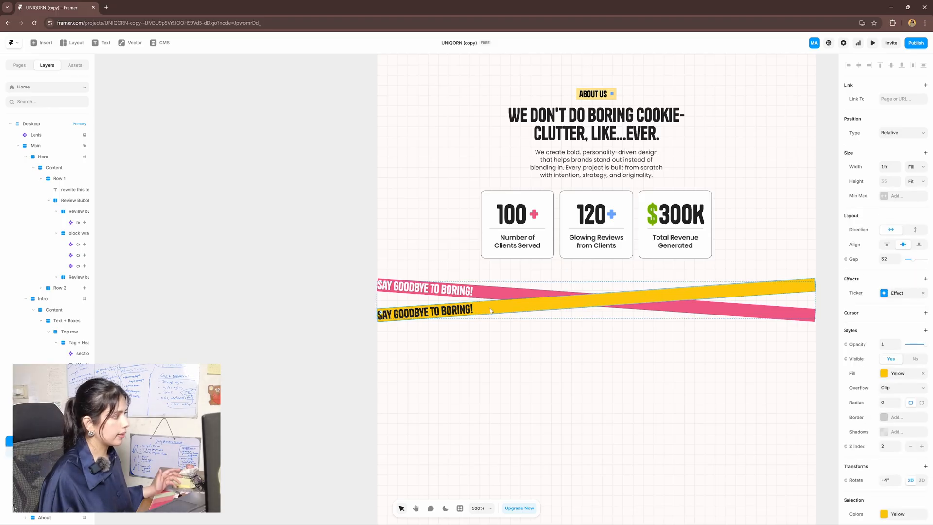
{"action": "left_click", "coordinate": [451, 314]}
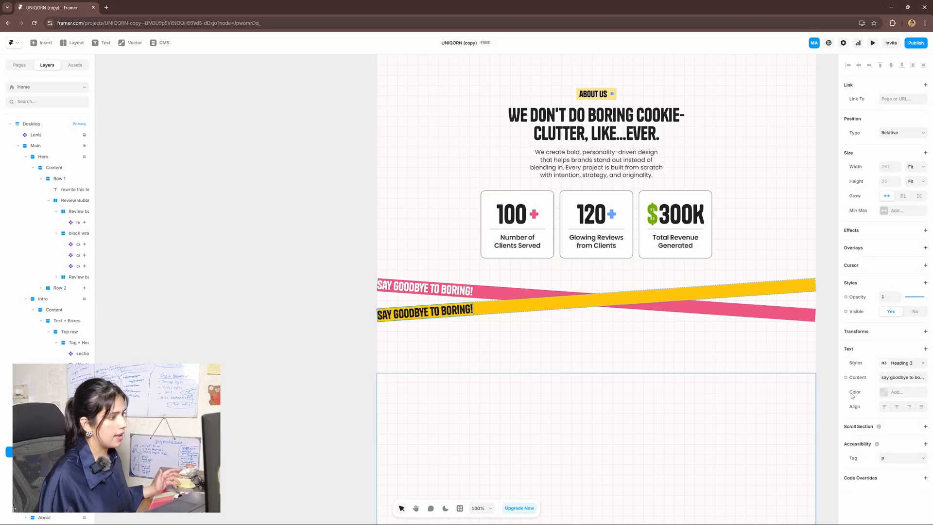
Replace the yellow ticker's text with EDIT THE TEXT and select the whole ticker band
{"action": "left_click", "coordinate": [900, 378]}
{"action": "type", "text": "edit the text"}
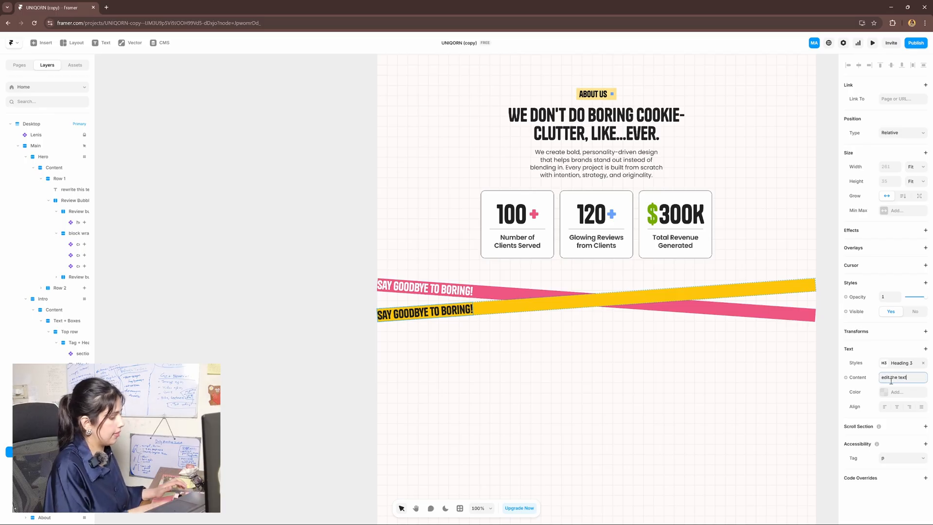
{"action": "key", "text": "Return"}
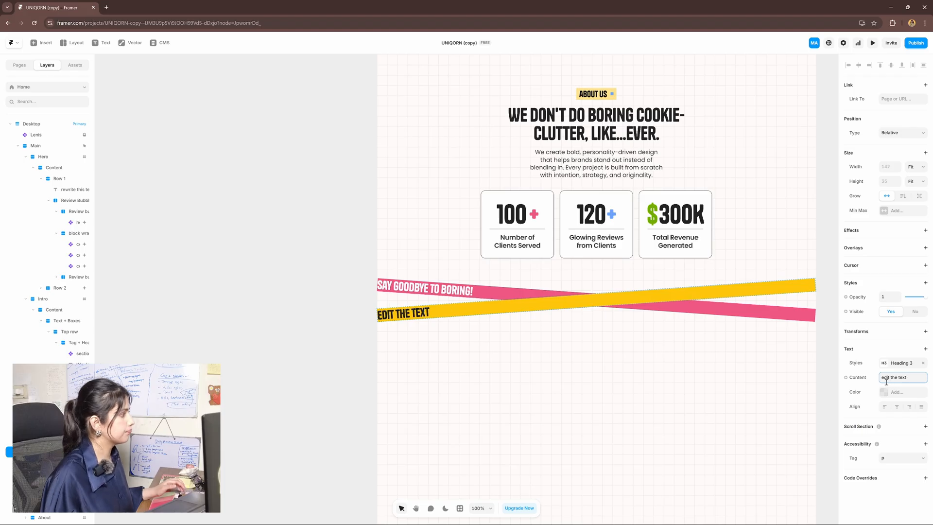
{"action": "left_click_drag", "start_coordinate": [472, 323], "coordinate": [481, 327]}
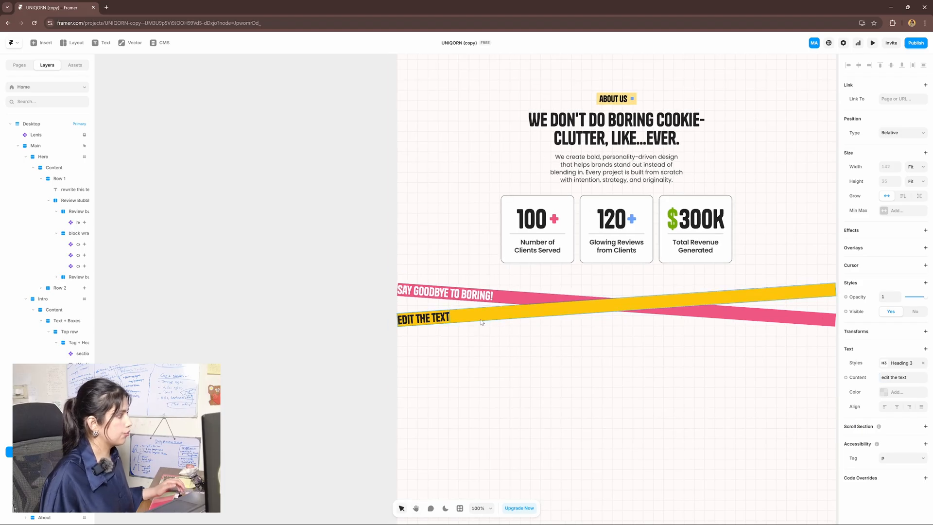
{"action": "left_click", "coordinate": [478, 320]}
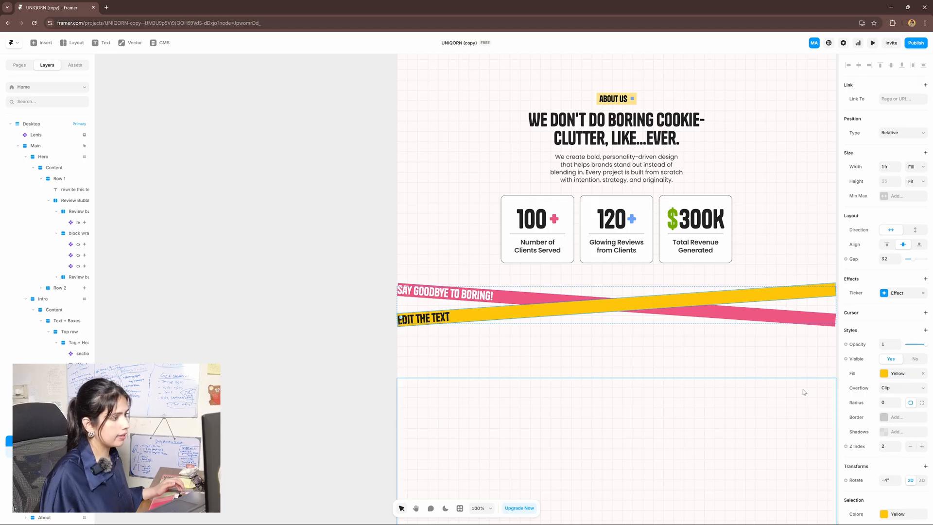
{"action": "left_click", "coordinate": [895, 374]}
Fill the ticker band with the Light Grey style after trying White and Soft white
{"action": "left_click", "coordinate": [790, 449]}
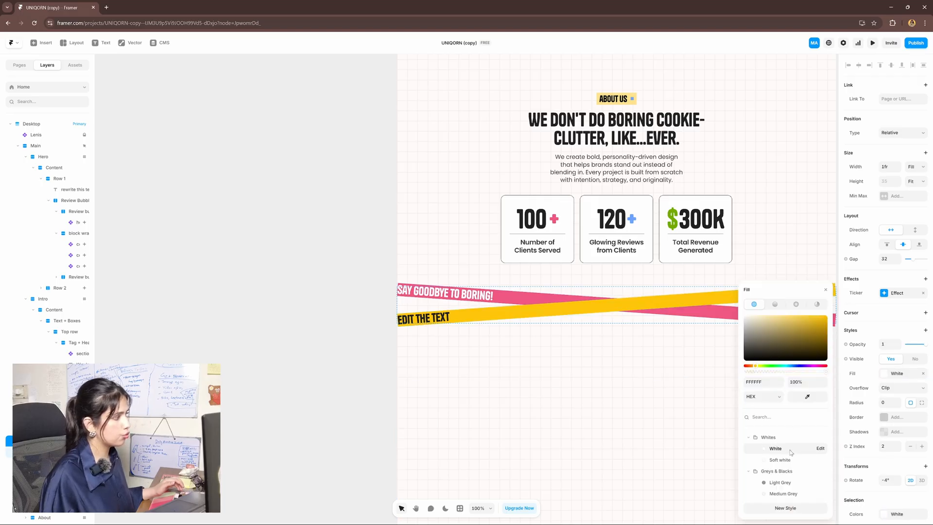
{"action": "left_click", "coordinate": [789, 460]}
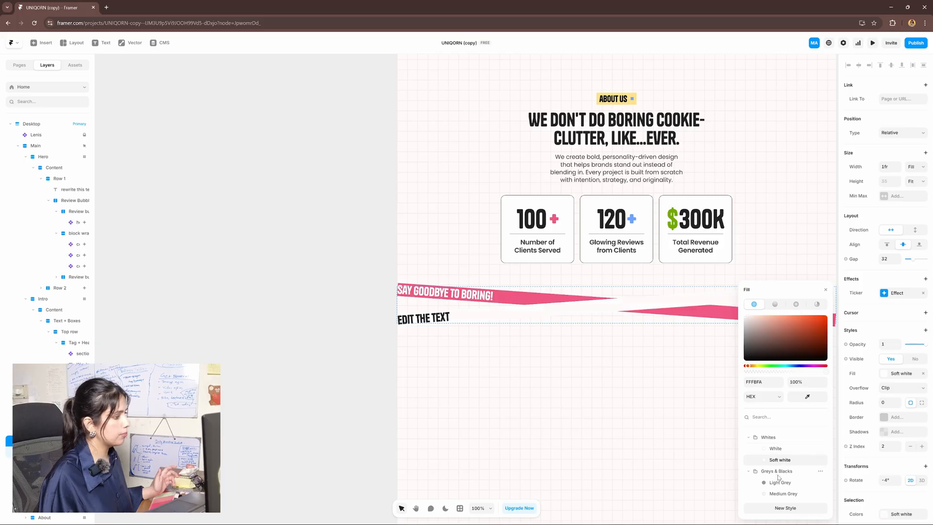
{"action": "left_click", "coordinate": [778, 481]}
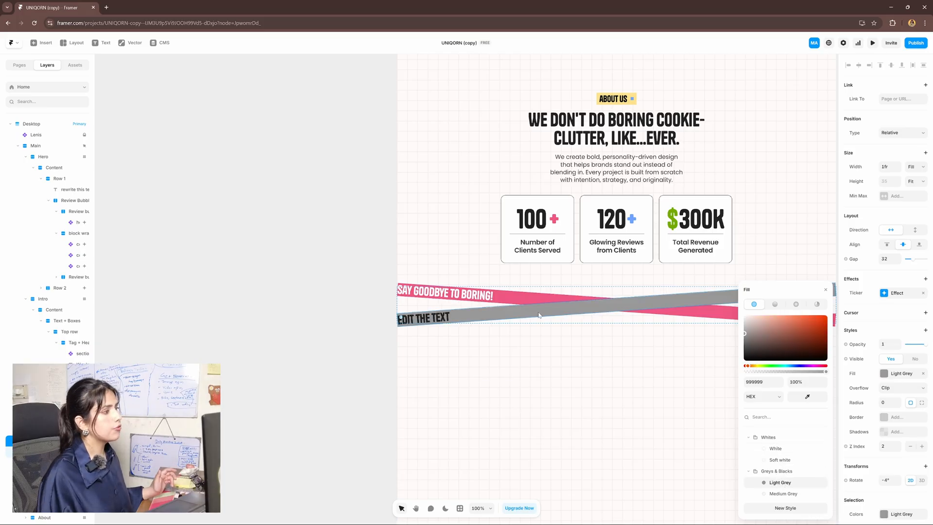
{"action": "left_click", "coordinate": [825, 290]}
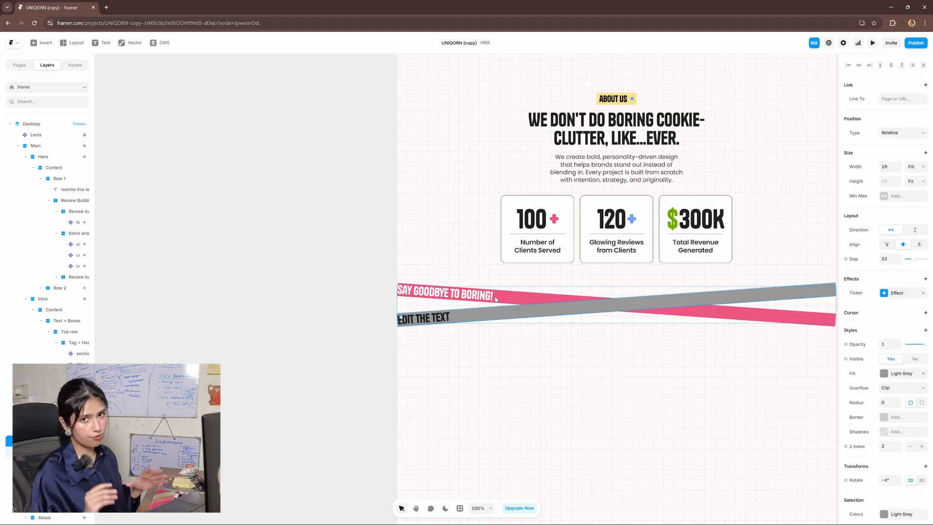
{"action": "scroll", "coordinate": [52, 403], "scroll_direction": "down", "scroll_amount": 2}
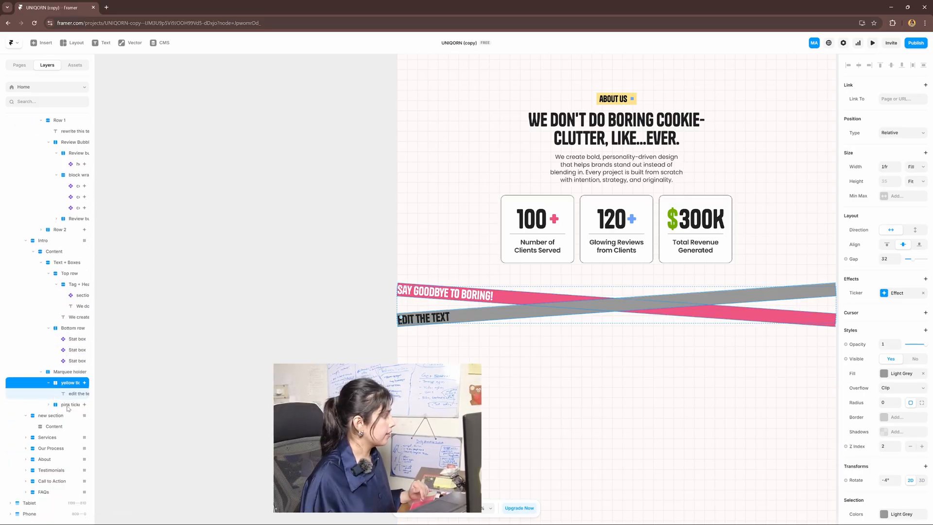
Widen the Layers panel and select the 'say goodbye to boring!' text layer under the pink ticker
{"action": "left_click", "coordinate": [72, 407]}
{"action": "scroll", "coordinate": [78, 408], "scroll_direction": "right", "scroll_amount": 2}
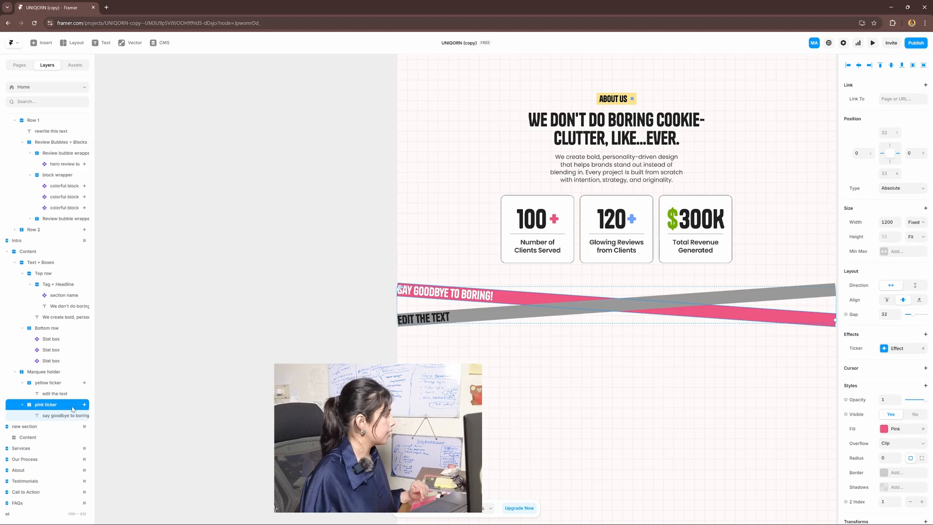
{"action": "left_click_drag", "start_coordinate": [94, 400], "coordinate": [182, 393]}
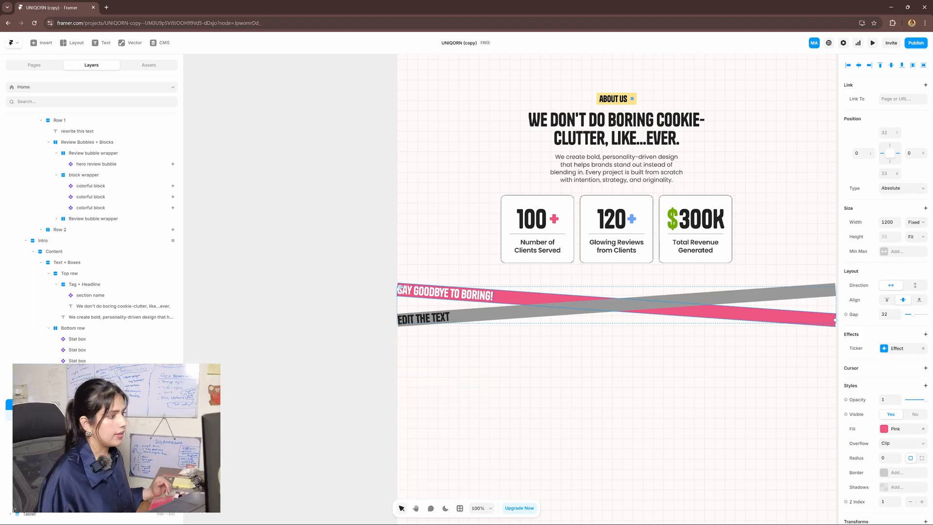
{"action": "left_click", "coordinate": [68, 413]}
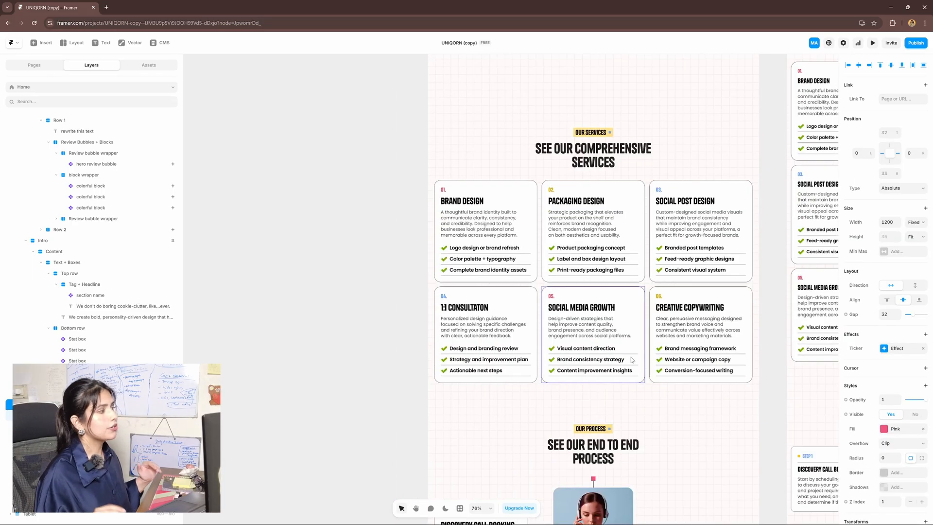
Inspect the Social Media Growth and Social Post Design service cards, then scroll down to Our Process
{"action": "left_click", "coordinate": [621, 344]}
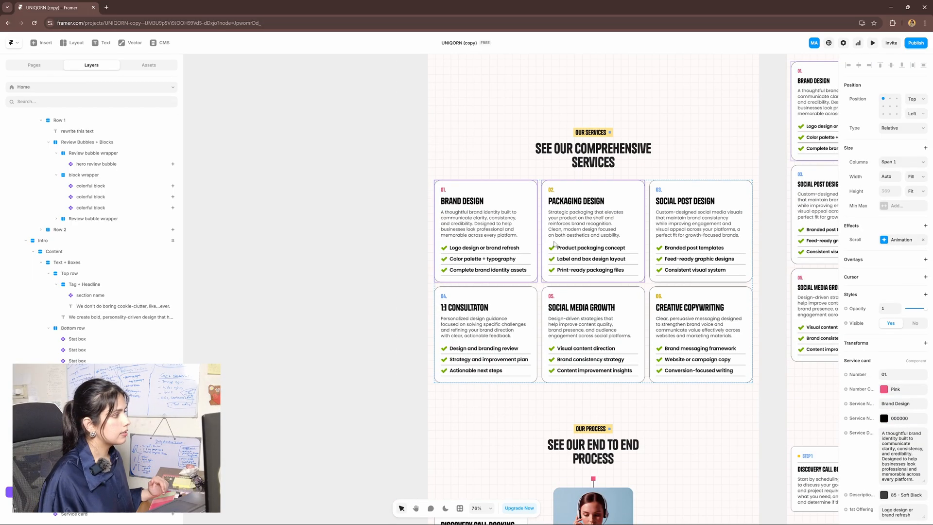
{"action": "left_click", "coordinate": [474, 236]}
{"action": "left_click", "coordinate": [703, 245]}
{"action": "scroll", "coordinate": [864, 190], "scroll_direction": "down", "scroll_amount": 5}
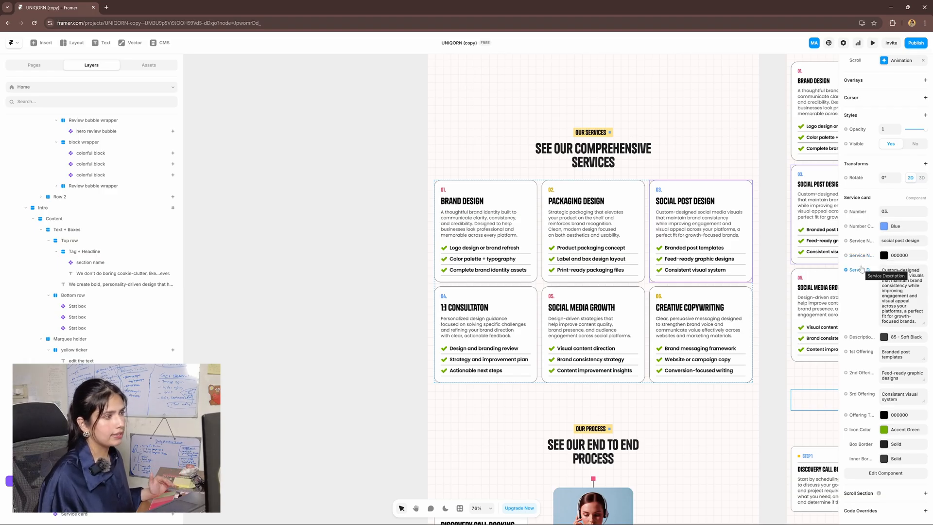
{"action": "scroll", "coordinate": [665, 299], "scroll_direction": "down", "scroll_amount": 6}
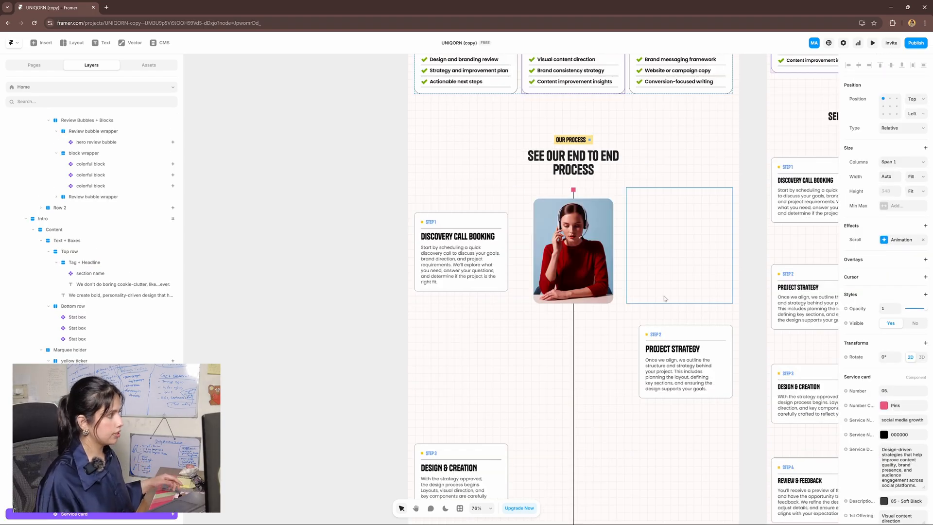
Select the animated portrait, then the vertical timeline line to show its head, tail and line colours
{"action": "scroll", "coordinate": [666, 295], "scroll_direction": "down", "scroll_amount": 1}
{"action": "left_click", "coordinate": [573, 227]}
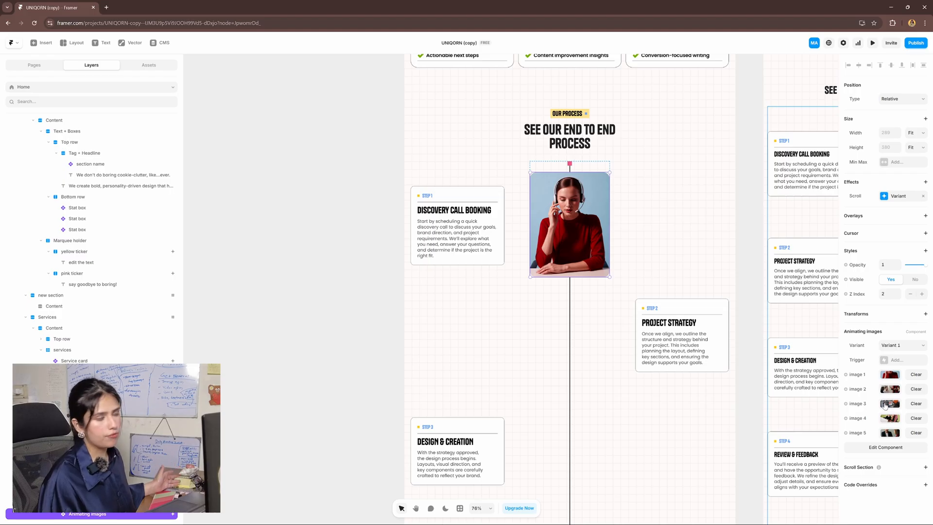
{"action": "scroll", "coordinate": [626, 316], "scroll_direction": "down", "scroll_amount": 1}
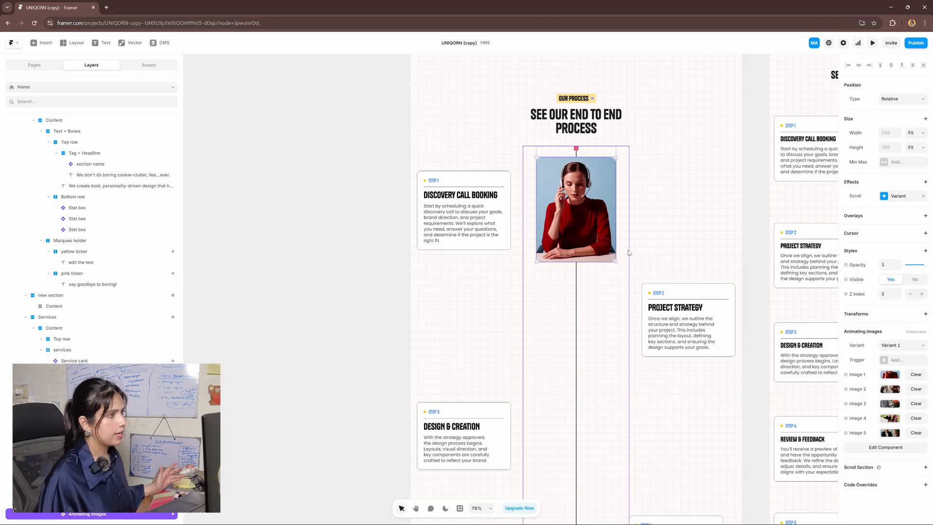
{"action": "scroll", "coordinate": [641, 272], "scroll_direction": "up", "scroll_amount": 3}
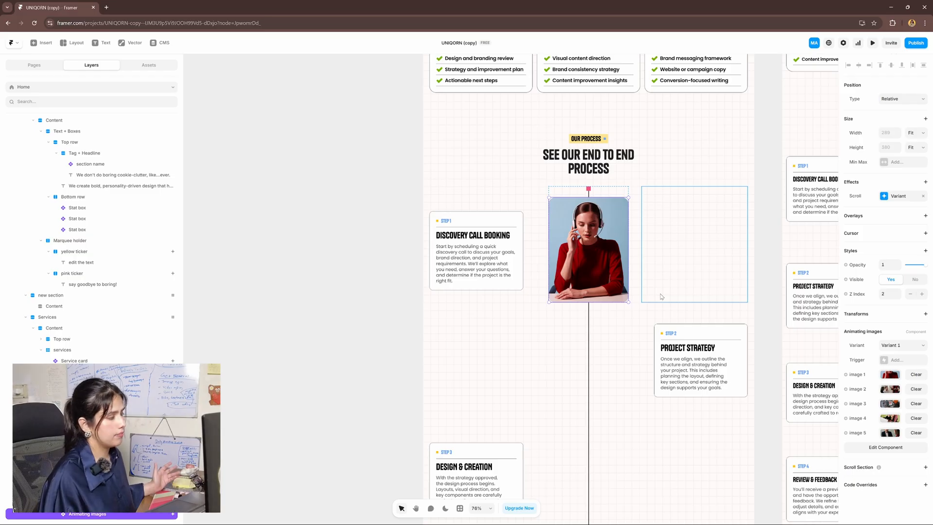
{"action": "scroll", "coordinate": [589, 333], "scroll_direction": "down", "scroll_amount": 2}
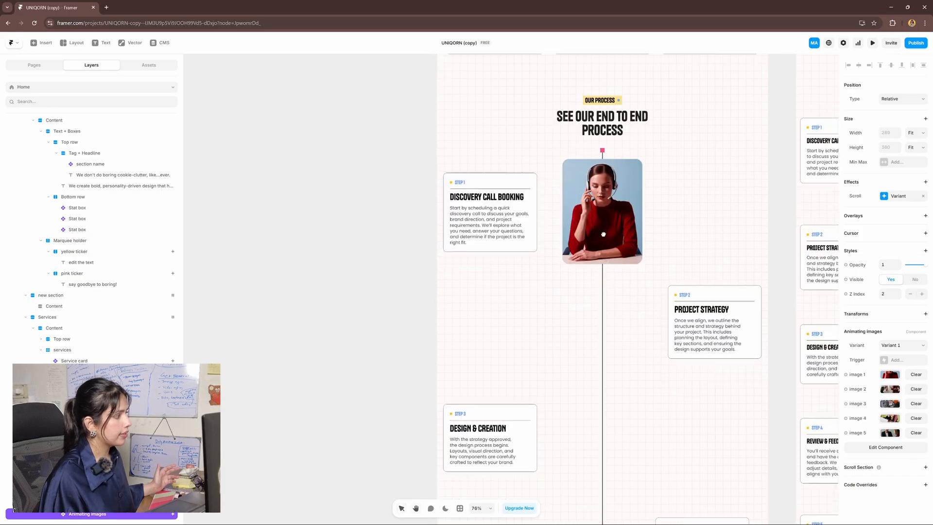
{"action": "left_click", "coordinate": [602, 339]}
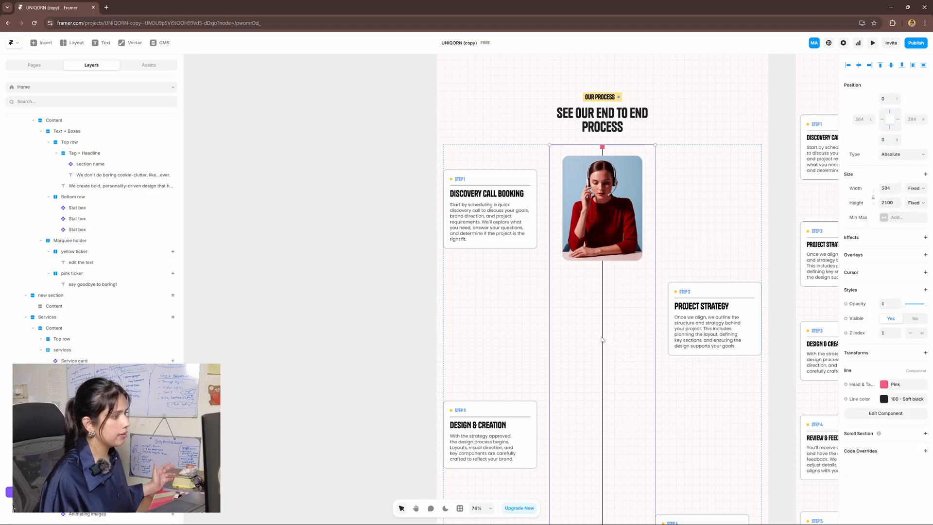
Set the timeline's head and tail to pale pink FFDEE7 and the line colour to red DB2C2C
{"action": "left_click", "coordinate": [883, 386]}
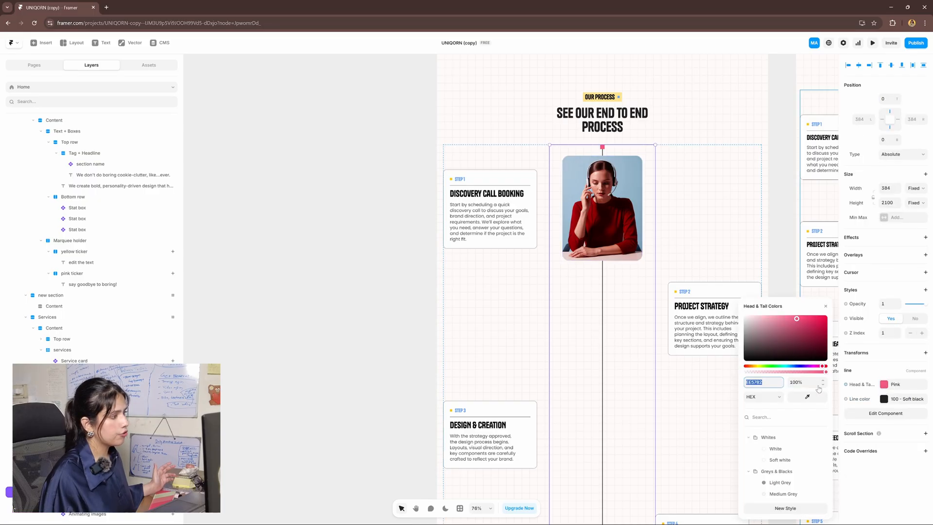
{"action": "left_click_drag", "start_coordinate": [800, 350], "coordinate": [754, 314]}
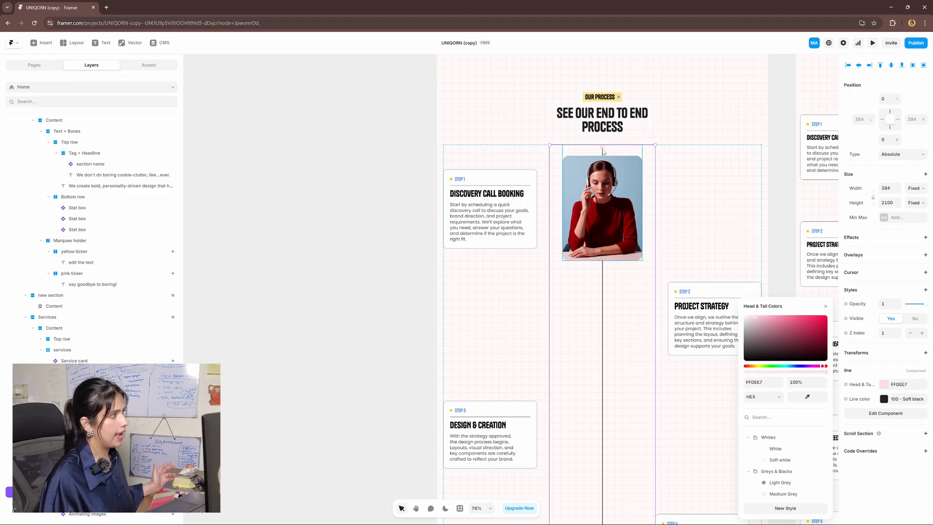
{"action": "scroll", "coordinate": [655, 448], "scroll_direction": "down", "scroll_amount": 7}
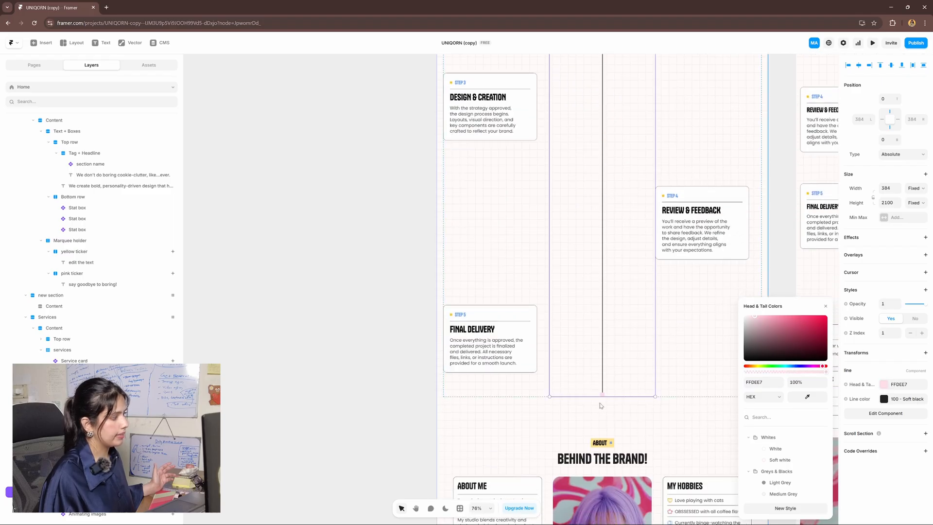
{"action": "scroll", "coordinate": [612, 245], "scroll_direction": "up", "scroll_amount": 8}
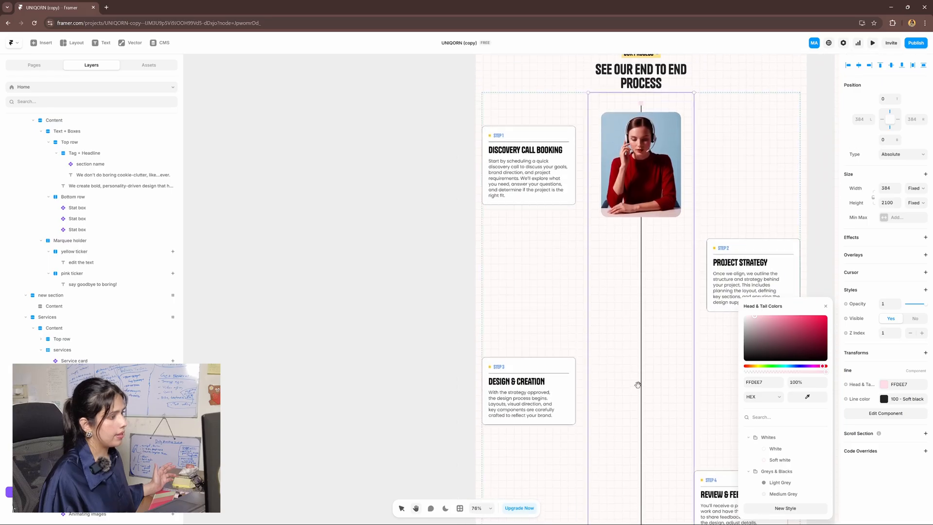
{"action": "left_click", "coordinate": [895, 399]}
{"action": "left_click_drag", "start_coordinate": [786, 339], "coordinate": [810, 321]}
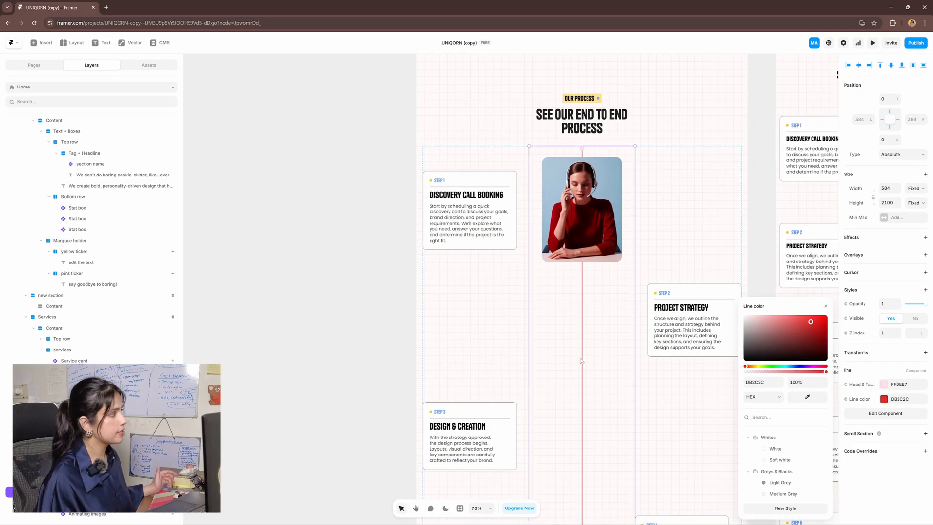
{"action": "left_click", "coordinate": [485, 229]}
{"action": "left_click", "coordinate": [505, 437]}
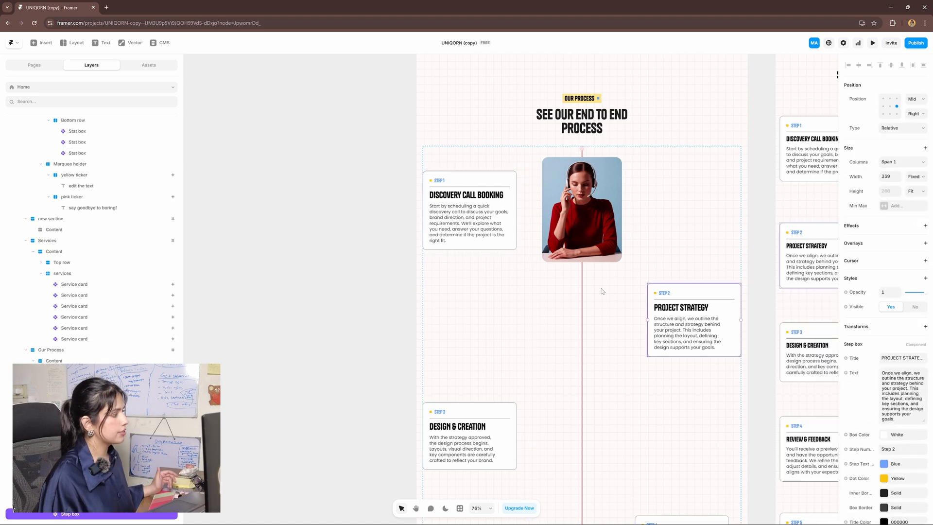
{"action": "scroll", "coordinate": [530, 383], "scroll_direction": "down", "scroll_amount": 2}
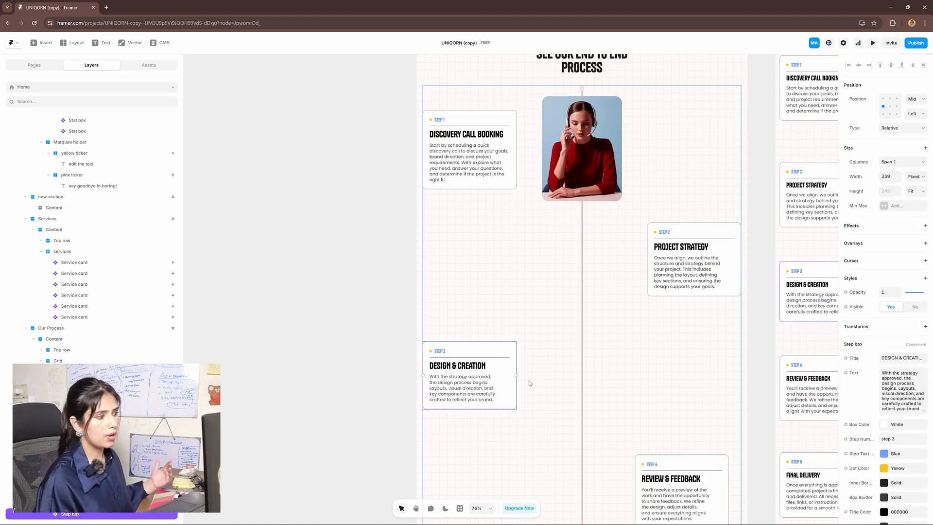
{"action": "scroll", "coordinate": [904, 378], "scroll_direction": "down", "scroll_amount": 2}
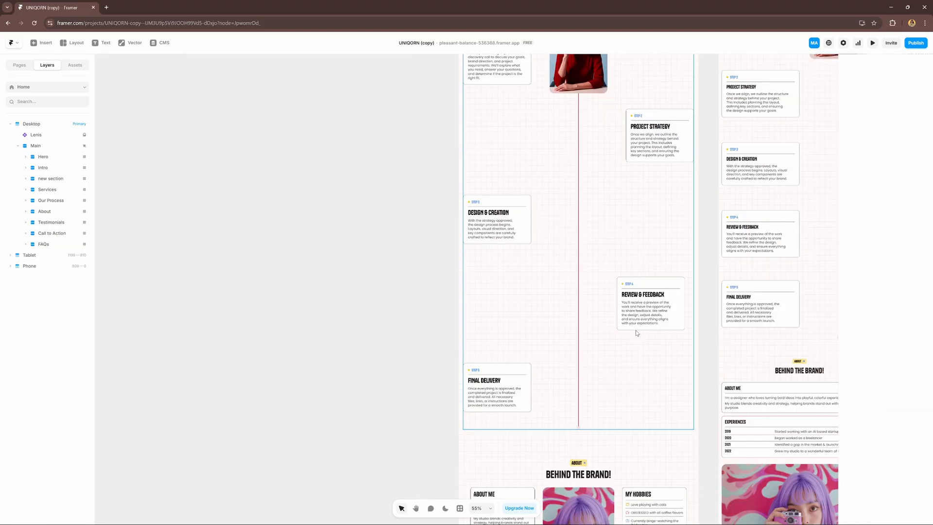
{"action": "scroll", "coordinate": [636, 332], "scroll_direction": "up", "scroll_amount": 2}
{"action": "scroll", "coordinate": [636, 333], "scroll_direction": "down", "scroll_amount": 1}
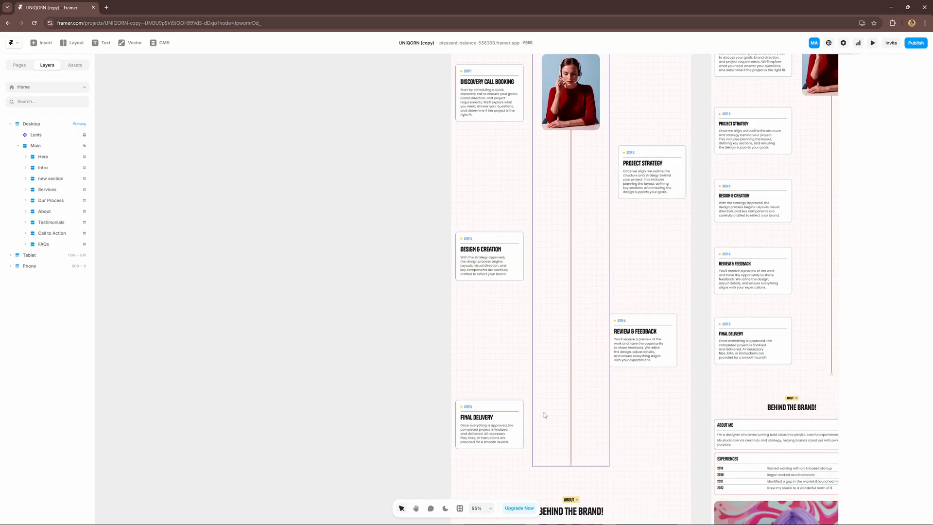
{"action": "scroll", "coordinate": [544, 408], "scroll_direction": "down", "scroll_amount": 1}
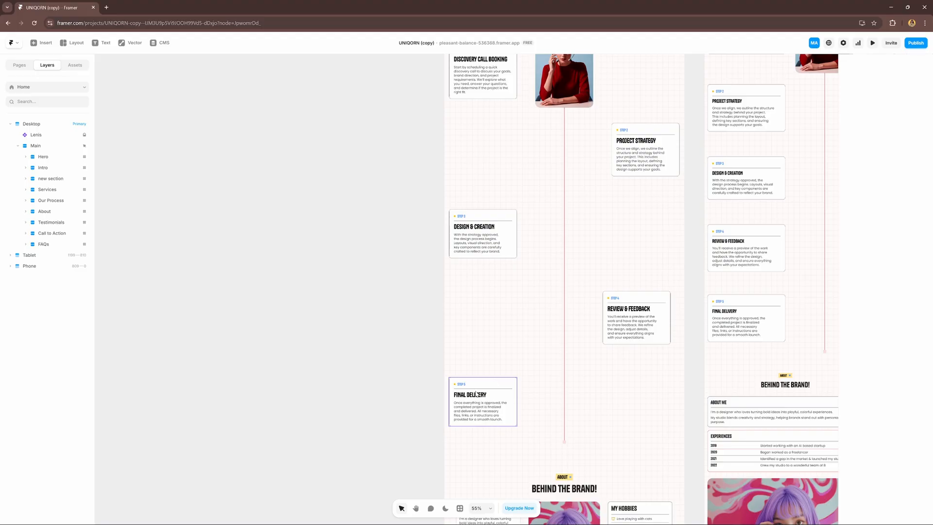
{"action": "scroll", "coordinate": [477, 395], "scroll_direction": "up", "scroll_amount": 2}
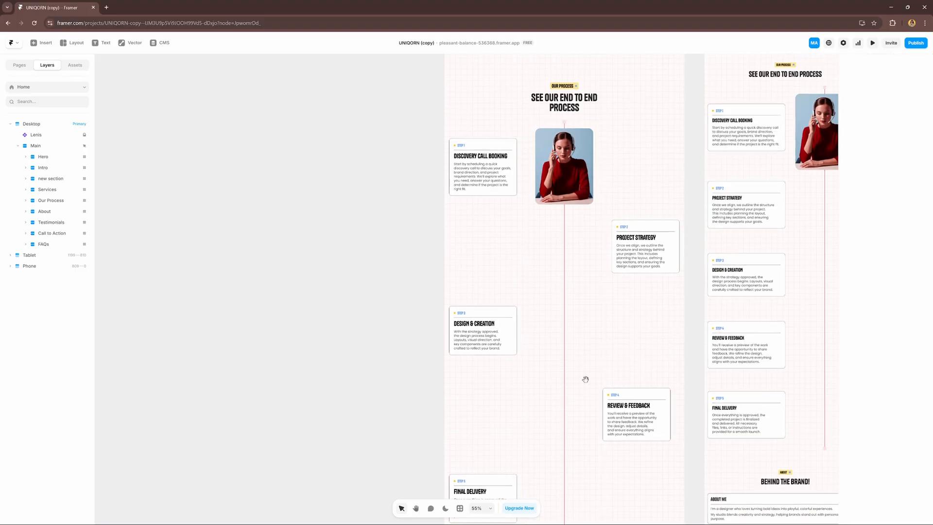
{"action": "left_click_drag", "start_coordinate": [584, 380], "coordinate": [590, 295]}
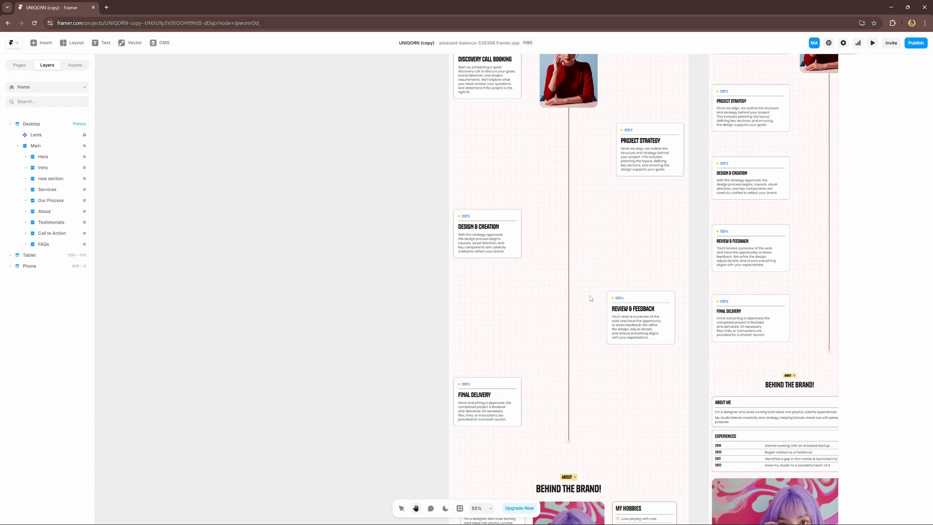
{"action": "left_click", "coordinate": [501, 396]}
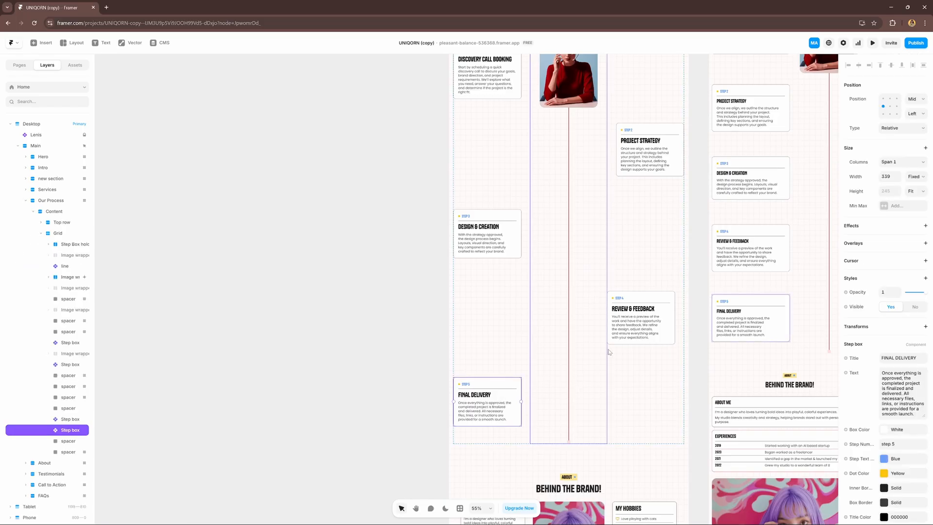
{"action": "scroll", "coordinate": [532, 385], "scroll_direction": "up", "scroll_amount": 1}
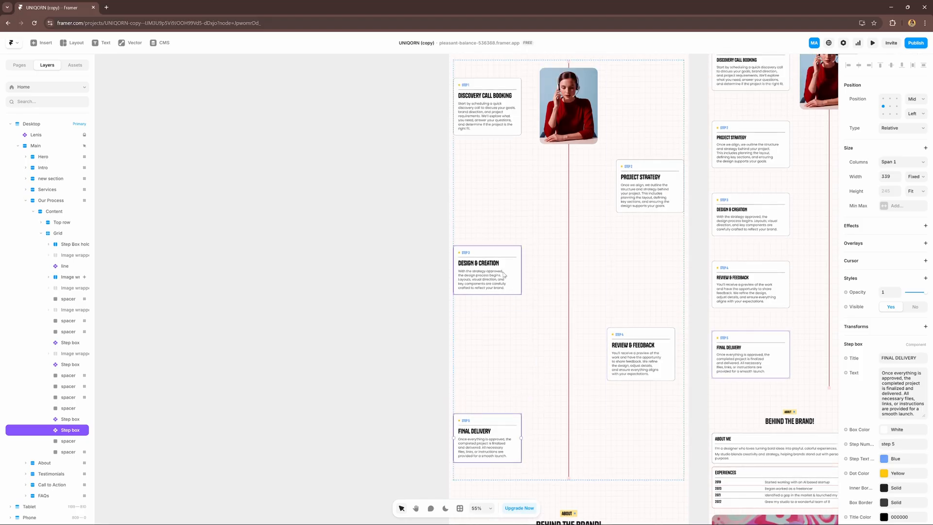
{"action": "scroll", "coordinate": [515, 340], "scroll_direction": "down", "scroll_amount": 1}
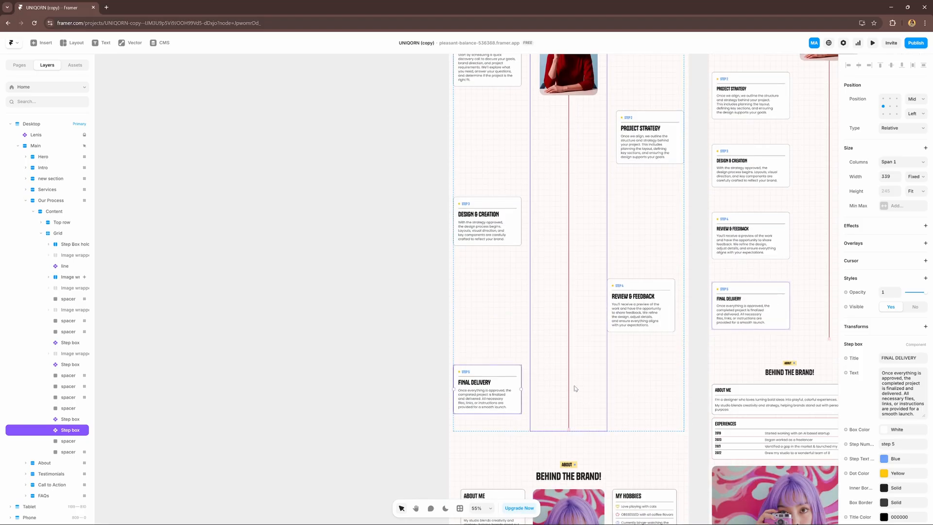
Delete the Final Delivery step card and both empty spacers beside it from the timeline grid
{"action": "left_click", "coordinate": [639, 397]}
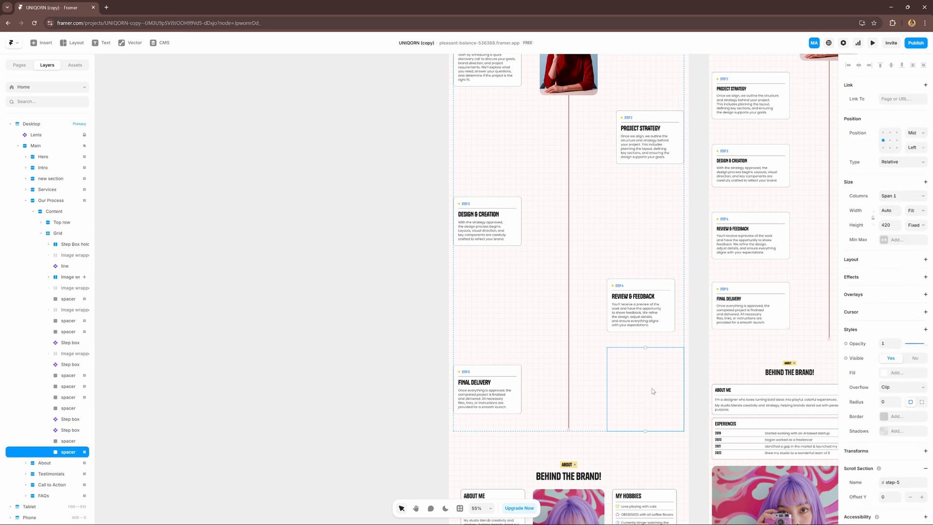
{"action": "key", "text": "Delete"}
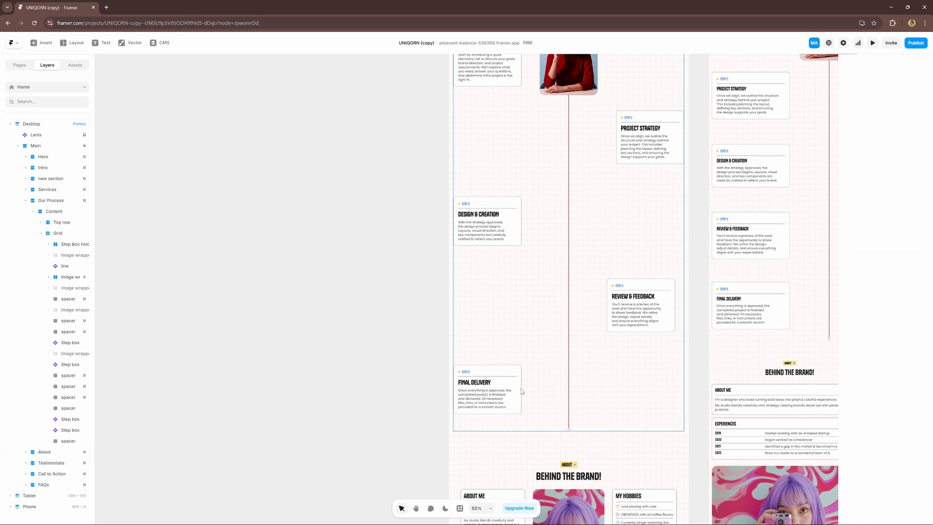
{"action": "left_click", "coordinate": [513, 392]}
{"action": "key", "text": "Delete"}
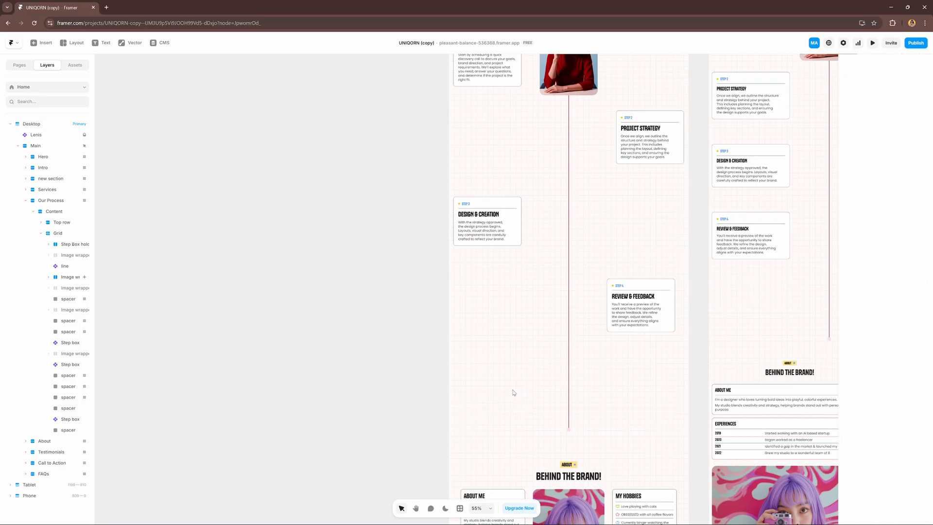
{"action": "left_click", "coordinate": [493, 377]}
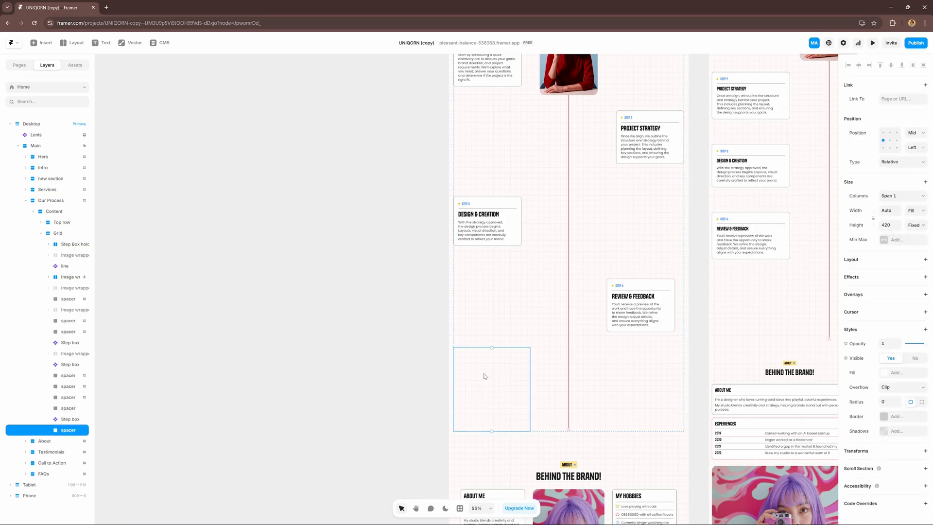
{"action": "key", "text": "Delete"}
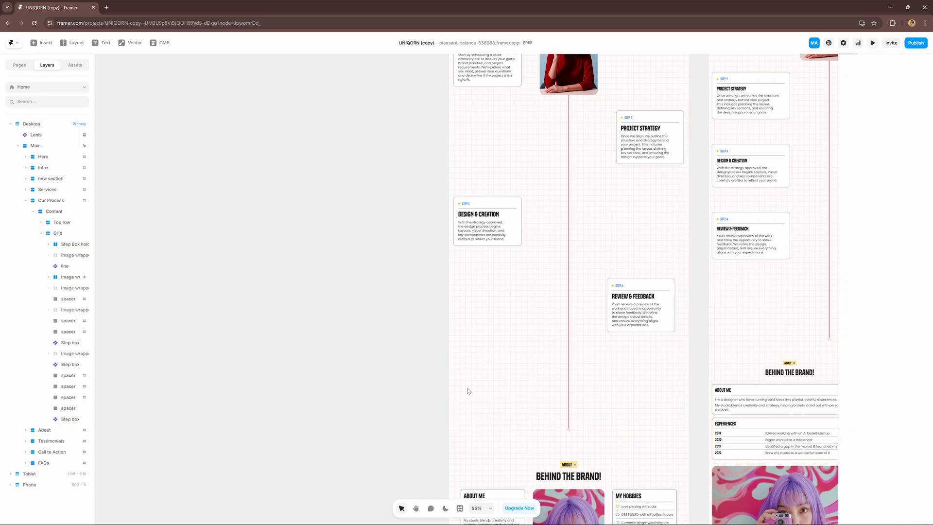
{"action": "scroll", "coordinate": [634, 324], "scroll_direction": "up", "scroll_amount": 3}
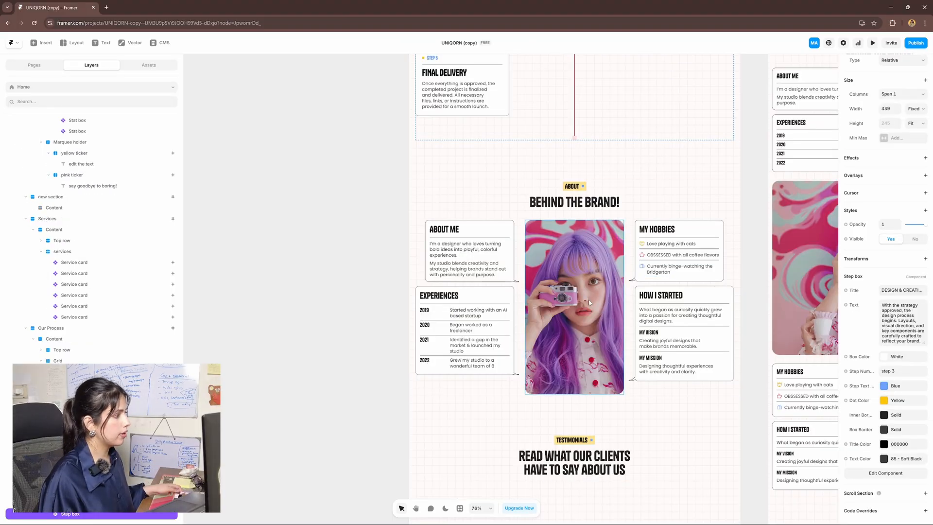
{"action": "scroll", "coordinate": [620, 292], "scroll_direction": "up", "scroll_amount": 5}
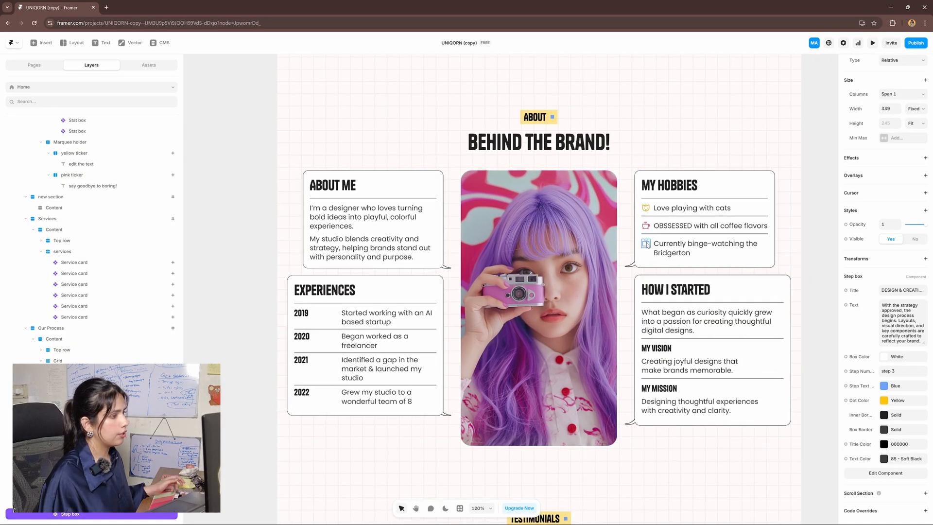
{"action": "left_click", "coordinate": [645, 243]}
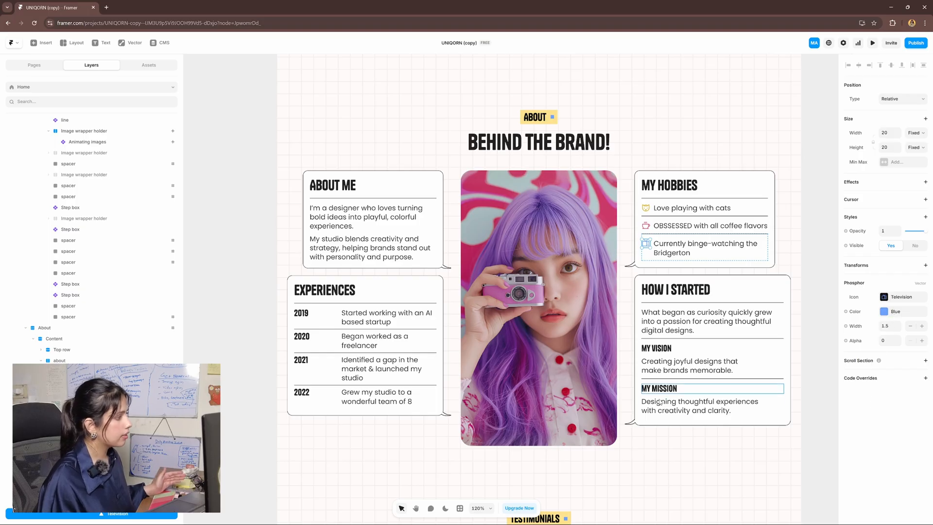
{"action": "left_click", "coordinate": [684, 365]}
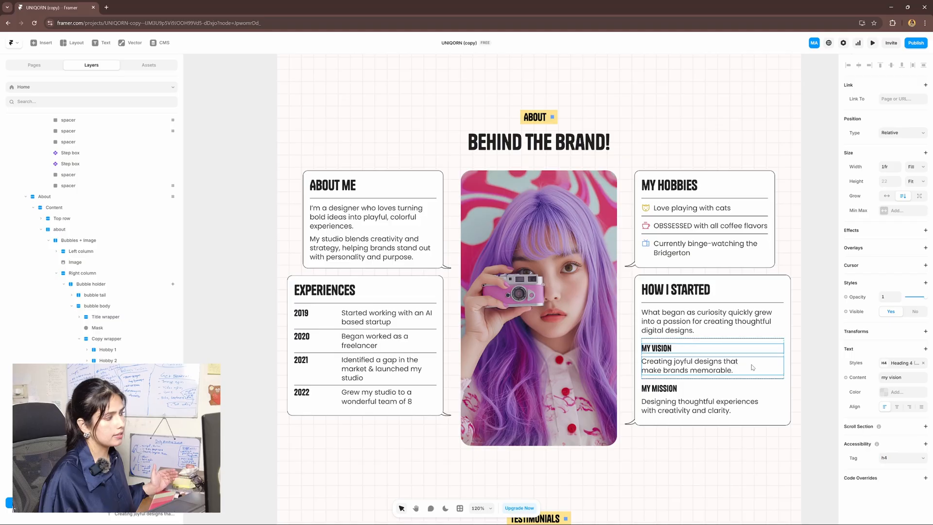
{"action": "double_click", "coordinate": [676, 349]}
{"action": "key", "text": "Escape"}
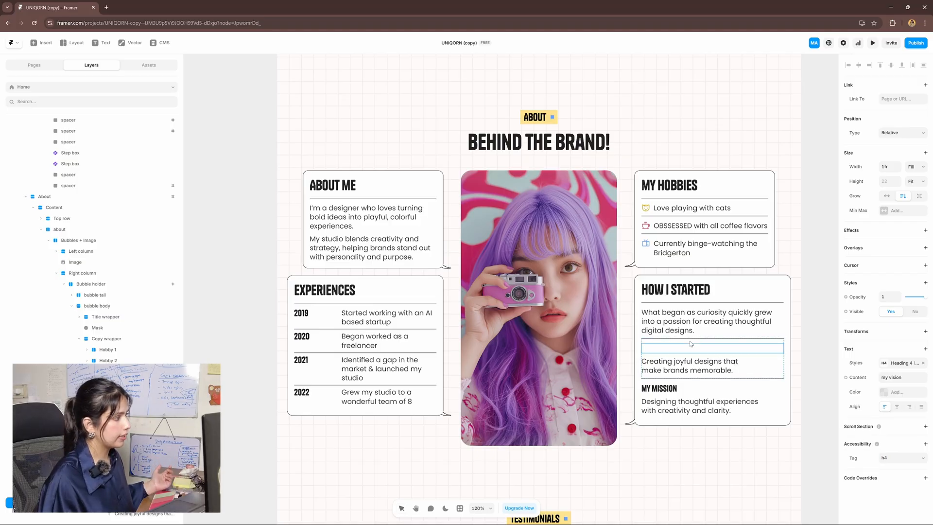
Set the Experiences bubble's border colour to red FF0000
{"action": "key", "text": "Escape"}
{"action": "left_click_drag", "start_coordinate": [637, 310], "coordinate": [631, 278]}
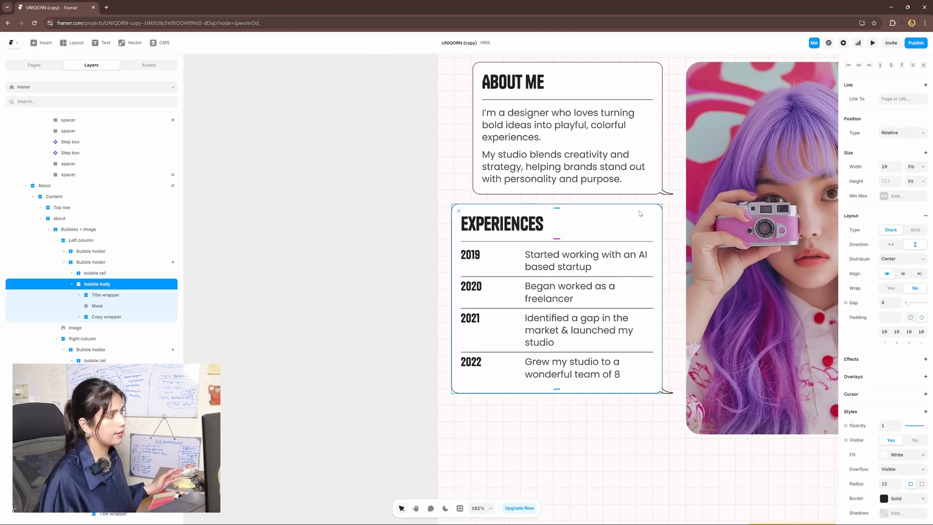
{"action": "scroll", "coordinate": [875, 384], "scroll_direction": "down", "scroll_amount": 3}
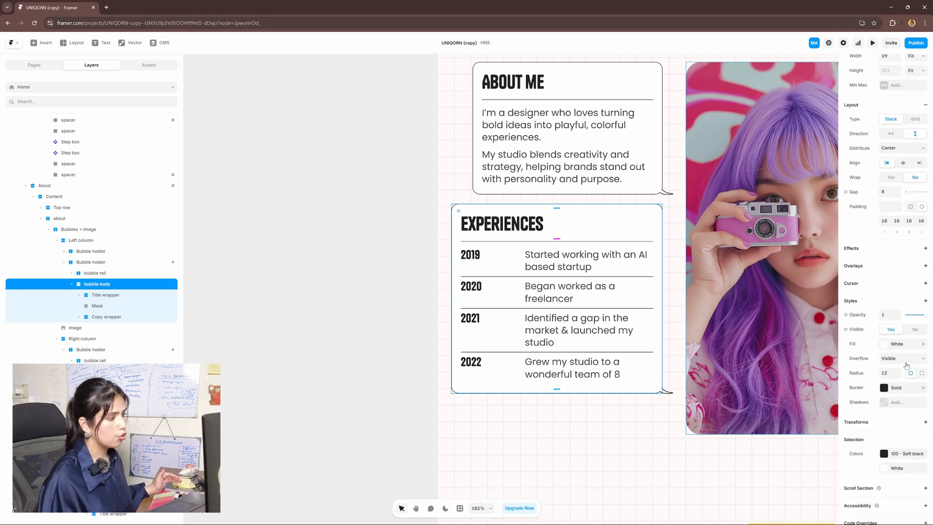
{"action": "left_click", "coordinate": [887, 383]}
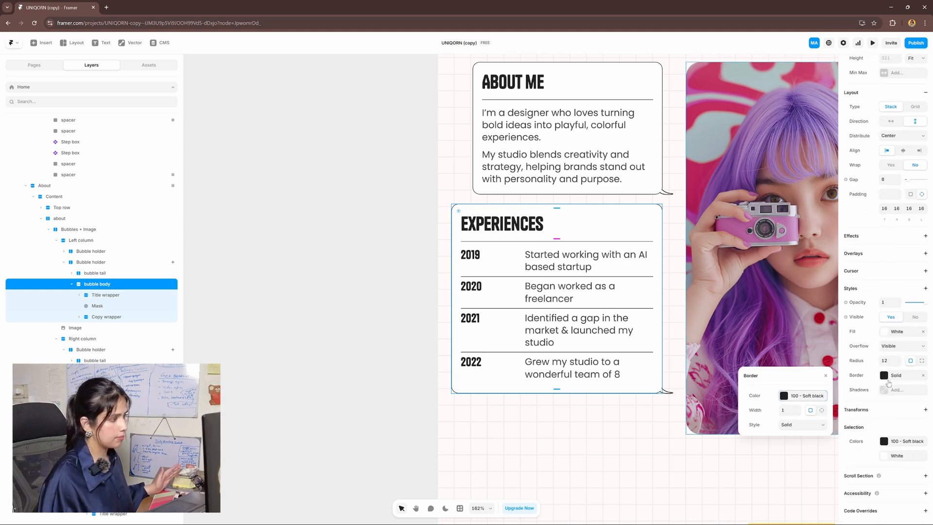
{"action": "left_click", "coordinate": [803, 398]}
{"action": "left_click_drag", "start_coordinate": [804, 341], "coordinate": [838, 312]}
{"action": "left_click_drag", "start_coordinate": [558, 431], "coordinate": [511, 451]}
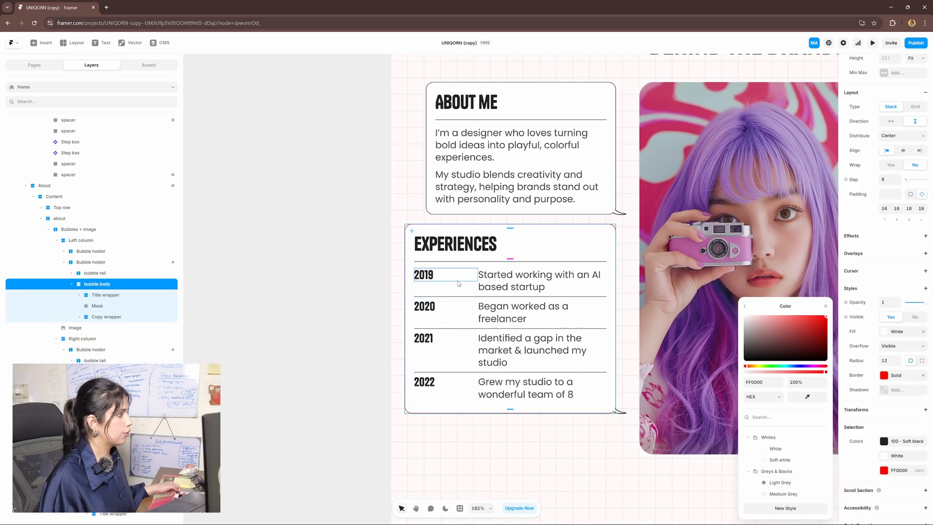
Give the 2020 row's border divider the Pink colour style
{"action": "left_click", "coordinate": [462, 318]}
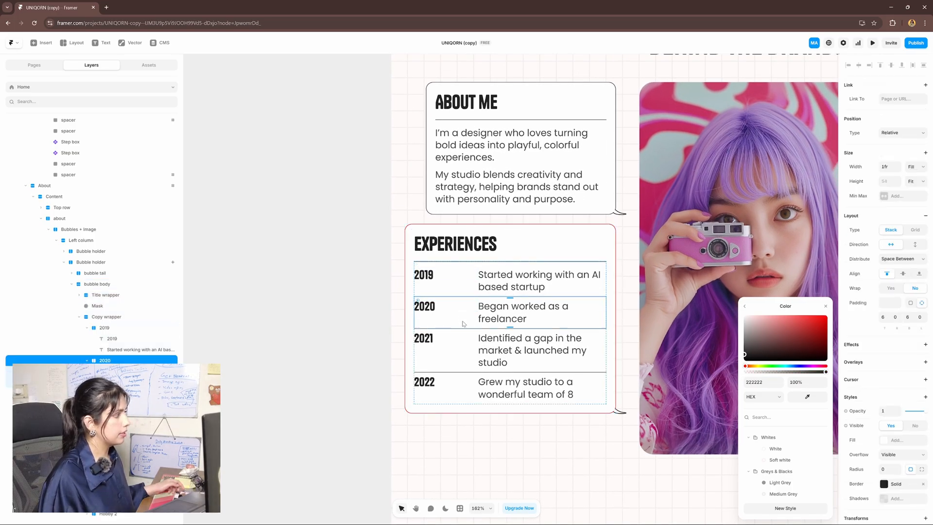
{"action": "scroll", "coordinate": [469, 341], "scroll_direction": "up", "scroll_amount": 5}
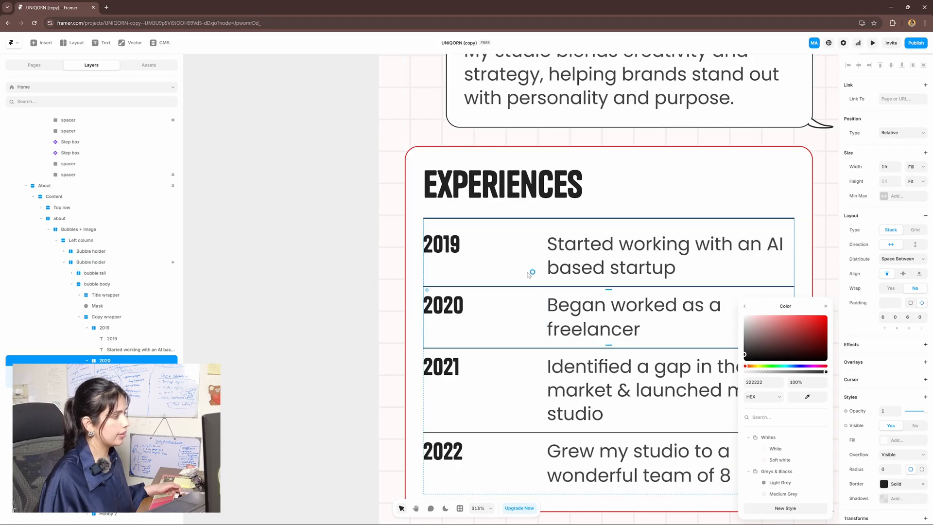
{"action": "left_click", "coordinate": [895, 486]}
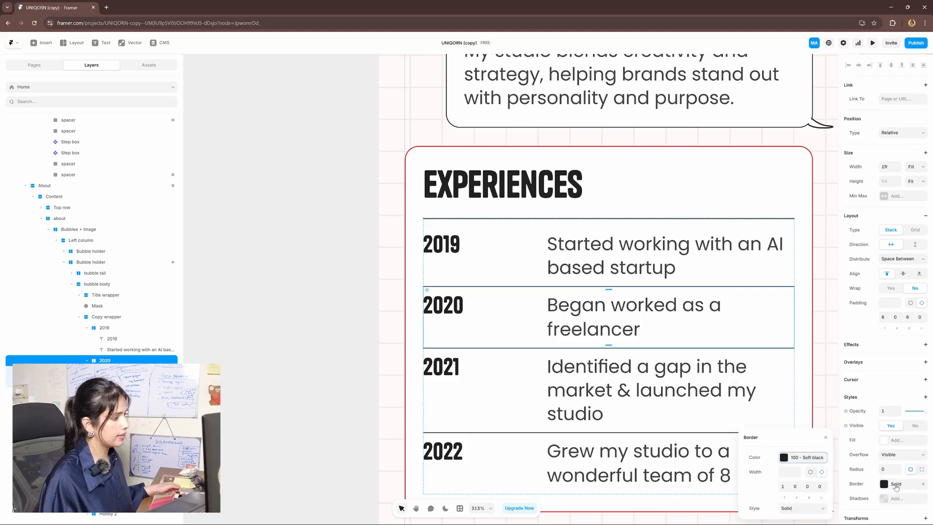
{"action": "left_click", "coordinate": [792, 459]}
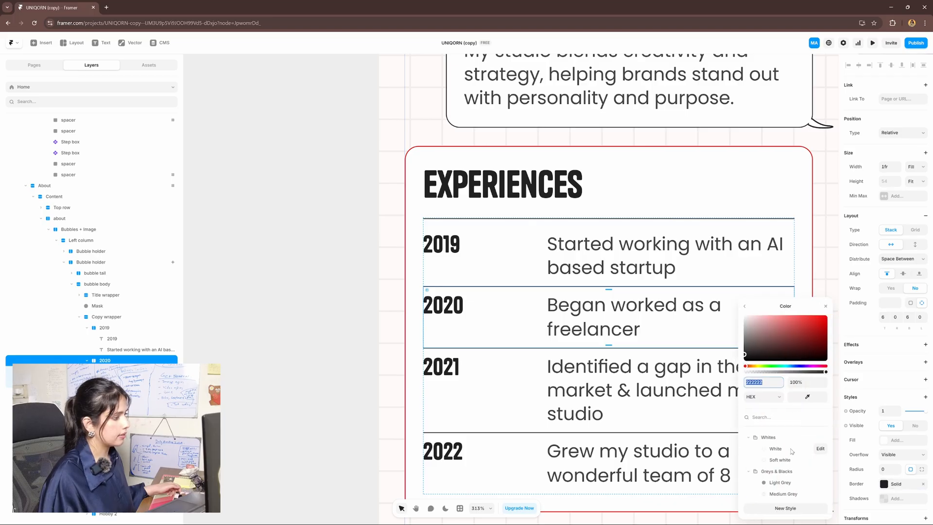
{"action": "left_click", "coordinate": [792, 447]}
{"action": "scroll", "coordinate": [781, 418], "scroll_direction": "down", "scroll_amount": 1}
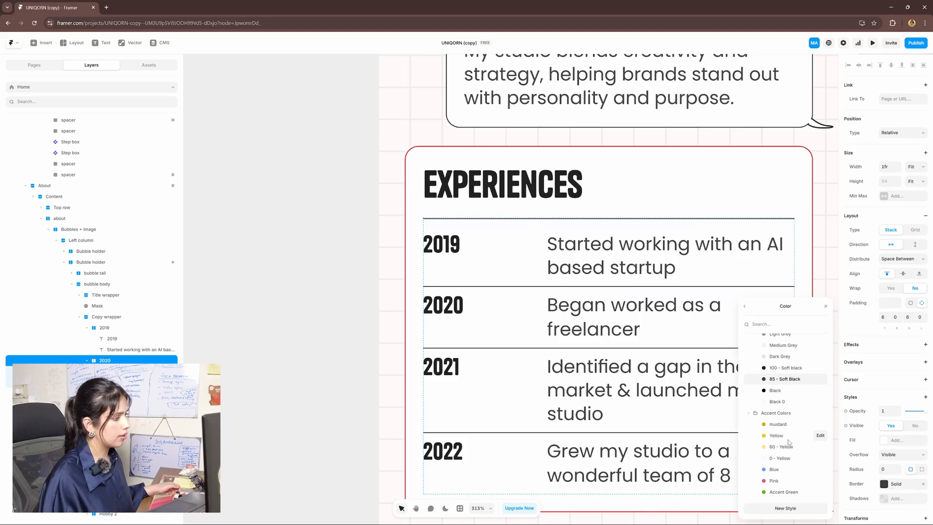
{"action": "left_click", "coordinate": [774, 481]}
{"action": "left_click", "coordinate": [744, 306]}
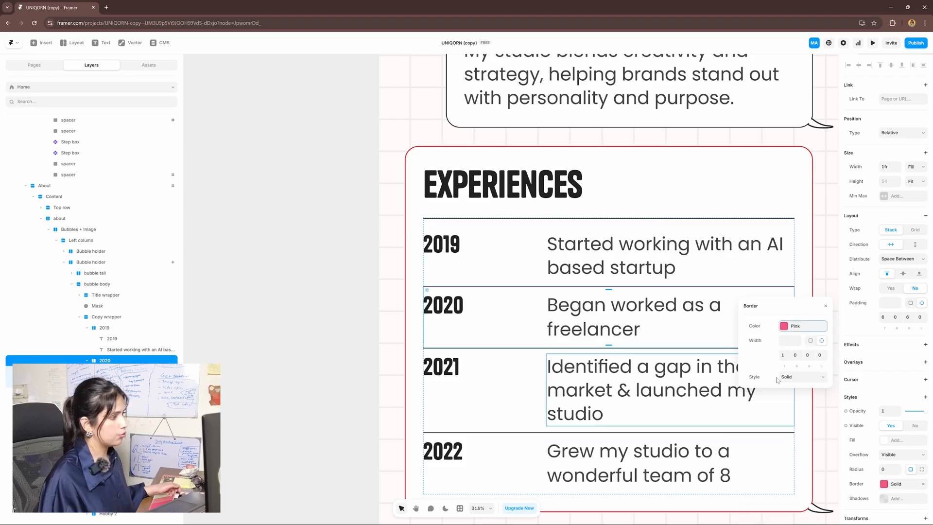
{"action": "left_click", "coordinate": [366, 279]}
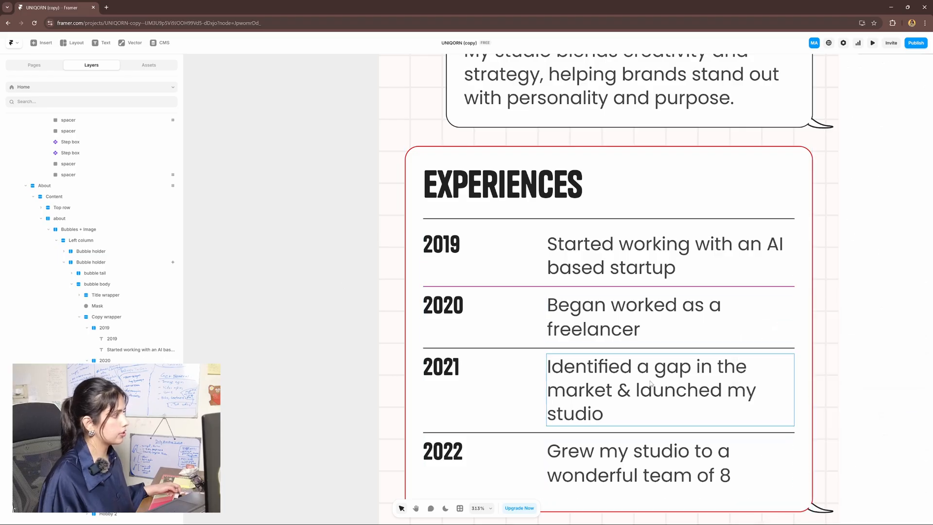
{"action": "left_click_drag", "start_coordinate": [645, 396], "coordinate": [616, 310]}
{"action": "scroll", "coordinate": [616, 309], "scroll_direction": "down", "scroll_amount": 4}
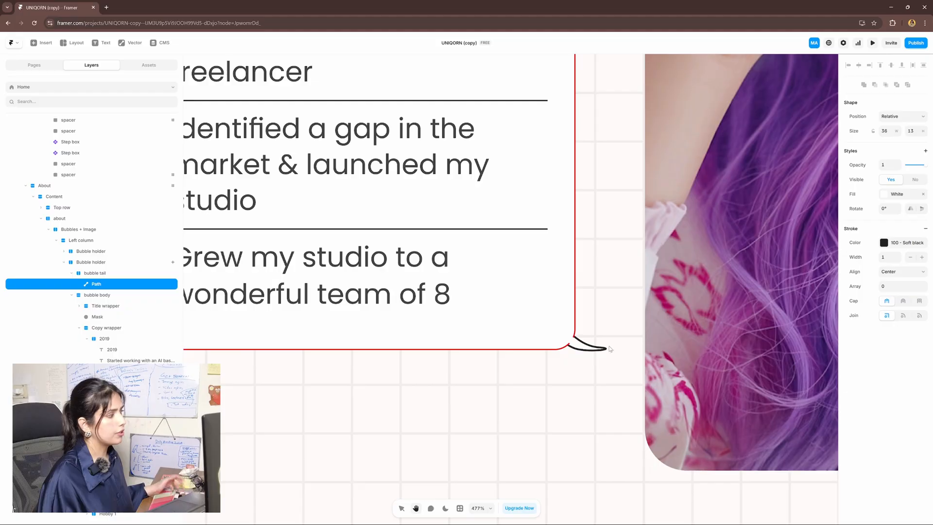
{"action": "scroll", "coordinate": [606, 342], "scroll_direction": "up", "scroll_amount": 2}
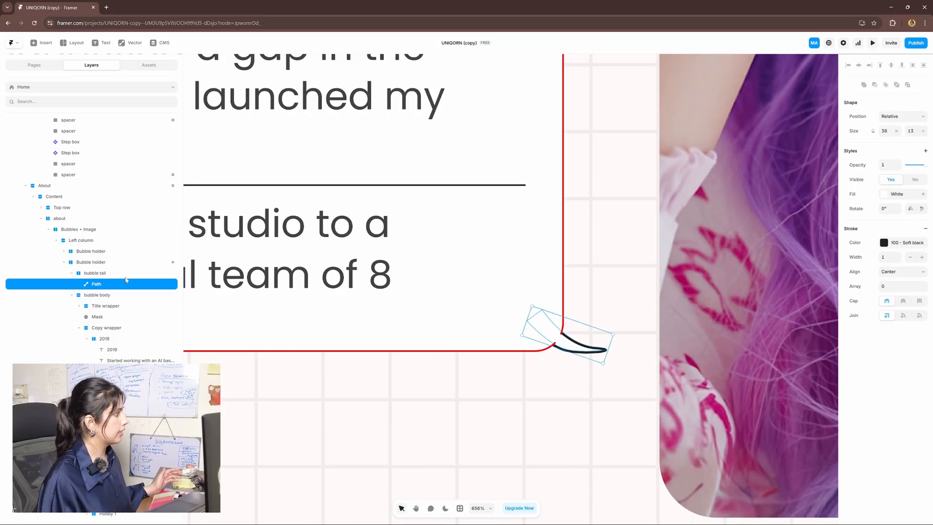
{"action": "scroll", "coordinate": [658, 277], "scroll_direction": "down", "scroll_amount": 6}
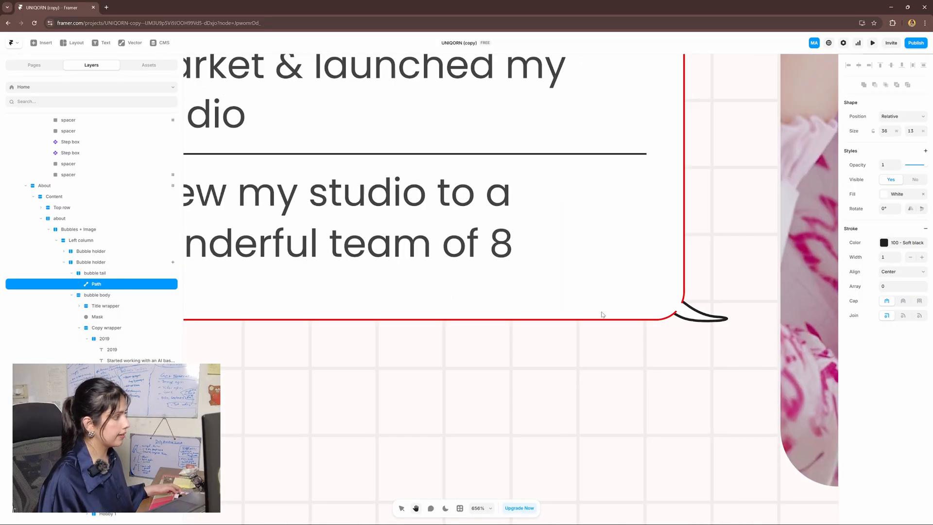
{"action": "scroll", "coordinate": [660, 274], "scroll_direction": "down", "scroll_amount": 3}
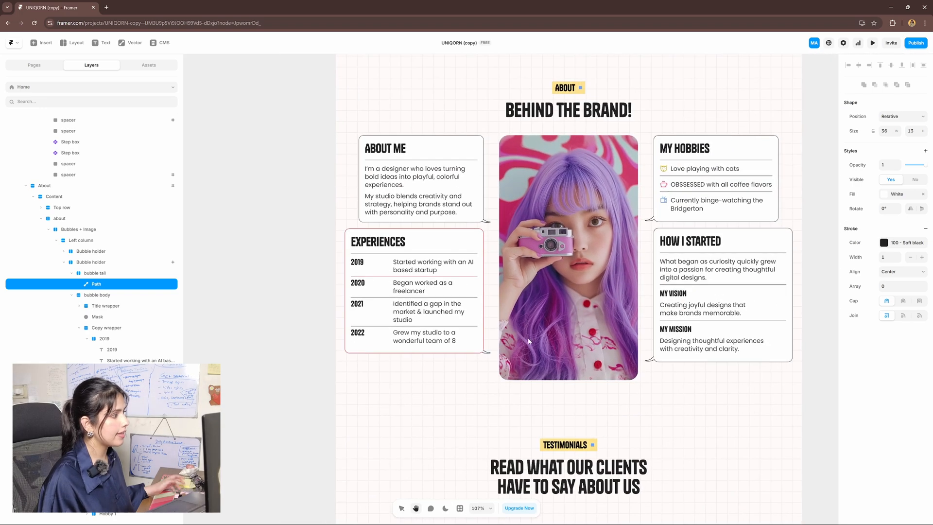
Scroll to the BEST SERVICE EVER! review card and open the Review Card component for editing
{"action": "left_click", "coordinate": [590, 314]}
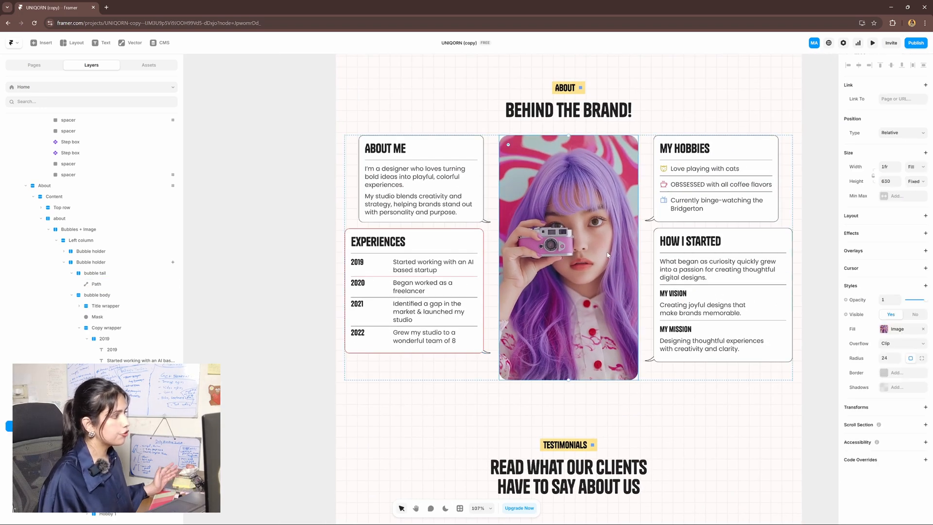
{"action": "scroll", "coordinate": [677, 297], "scroll_direction": "down", "scroll_amount": 3}
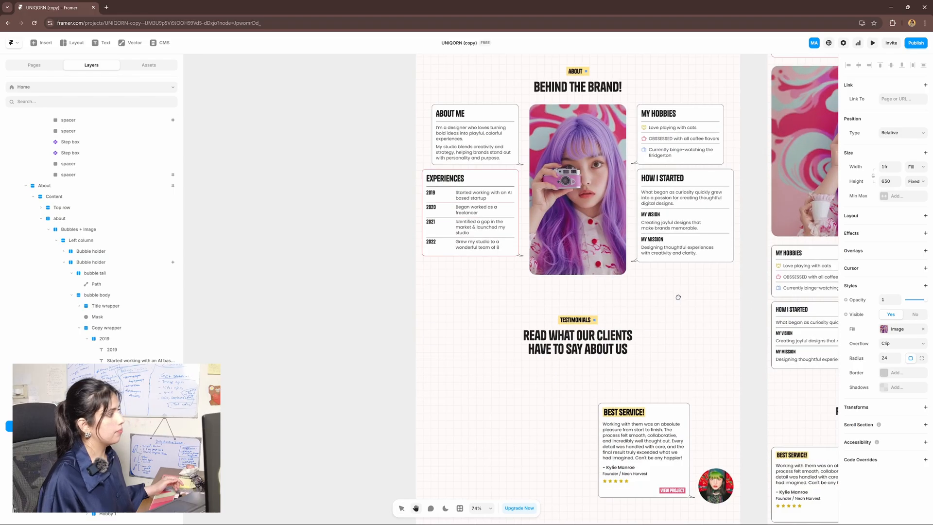
{"action": "scroll", "coordinate": [659, 248], "scroll_direction": "down", "scroll_amount": 3}
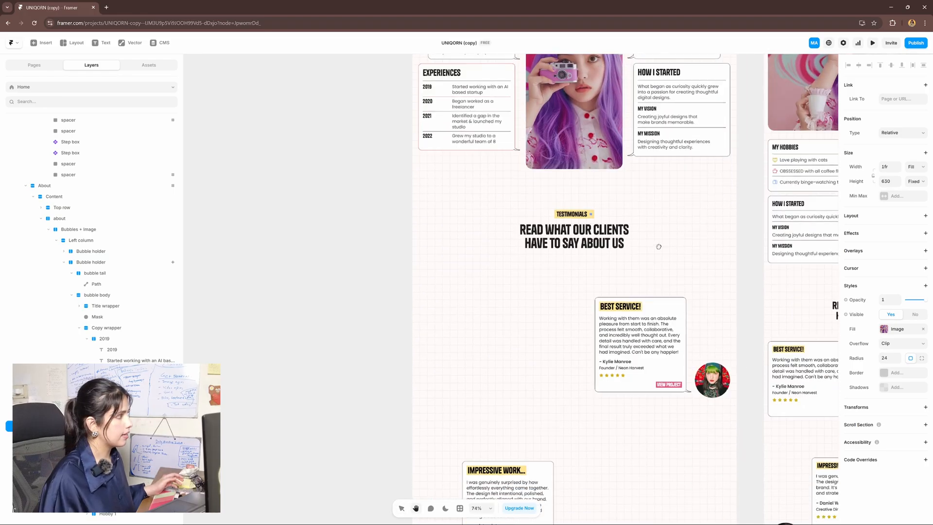
{"action": "scroll", "coordinate": [659, 247], "scroll_direction": "down", "scroll_amount": 2}
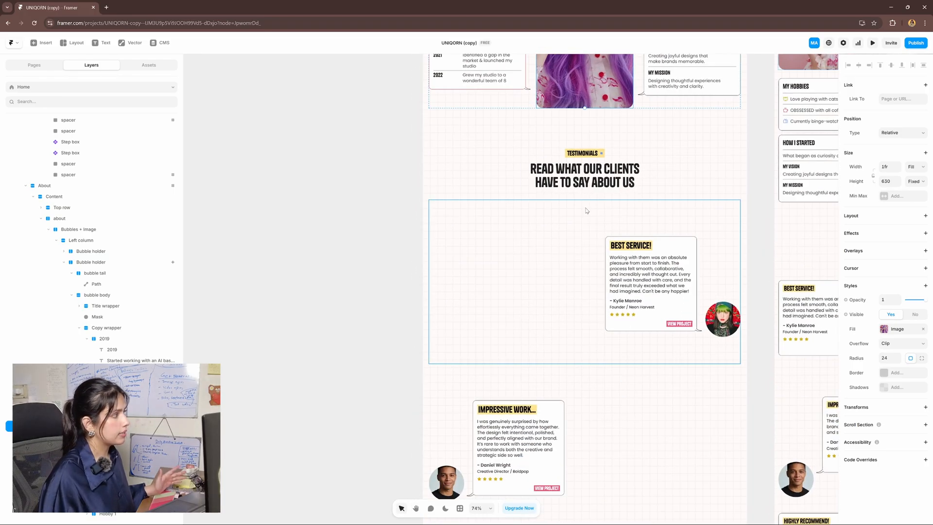
{"action": "scroll", "coordinate": [603, 234], "scroll_direction": "down", "scroll_amount": 2}
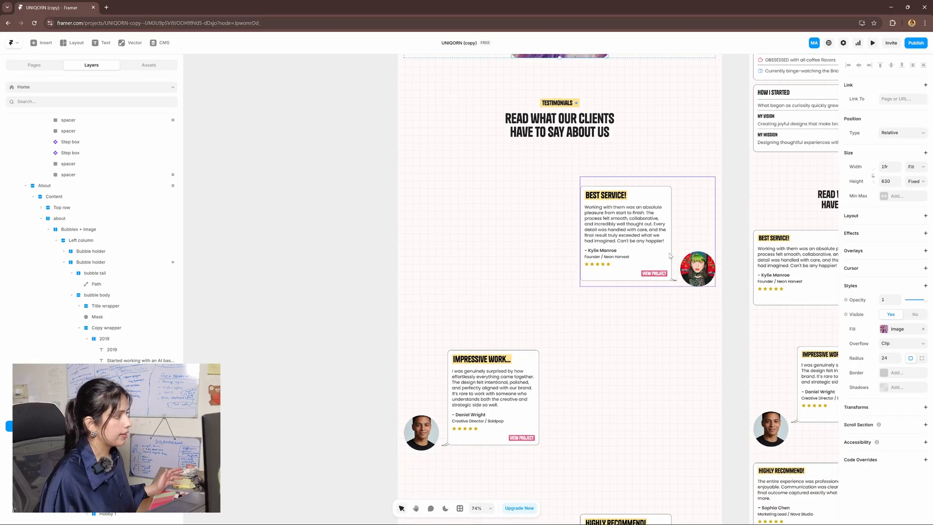
{"action": "left_click", "coordinate": [670, 237]}
{"action": "left_click", "coordinate": [670, 237]}
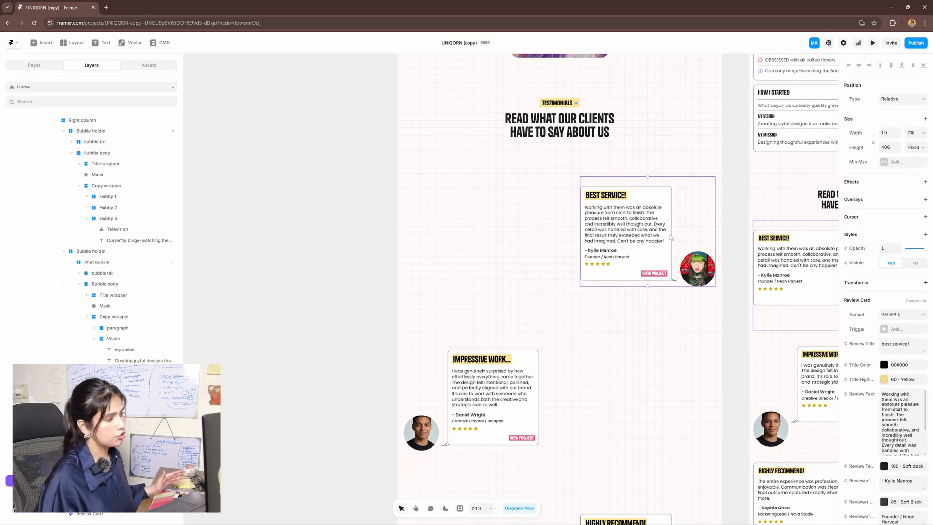
{"action": "scroll", "coordinate": [900, 363], "scroll_direction": "down", "scroll_amount": 3}
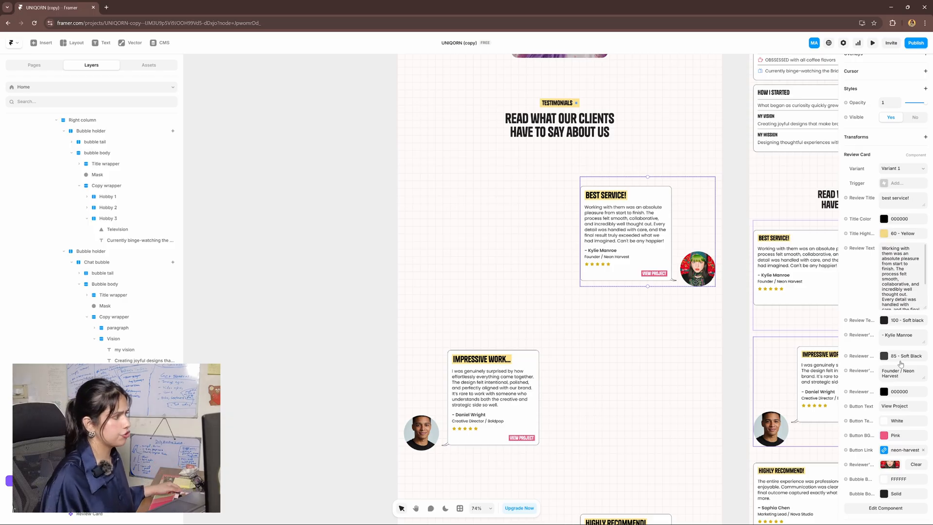
{"action": "scroll", "coordinate": [674, 325], "scroll_direction": "up", "scroll_amount": 3}
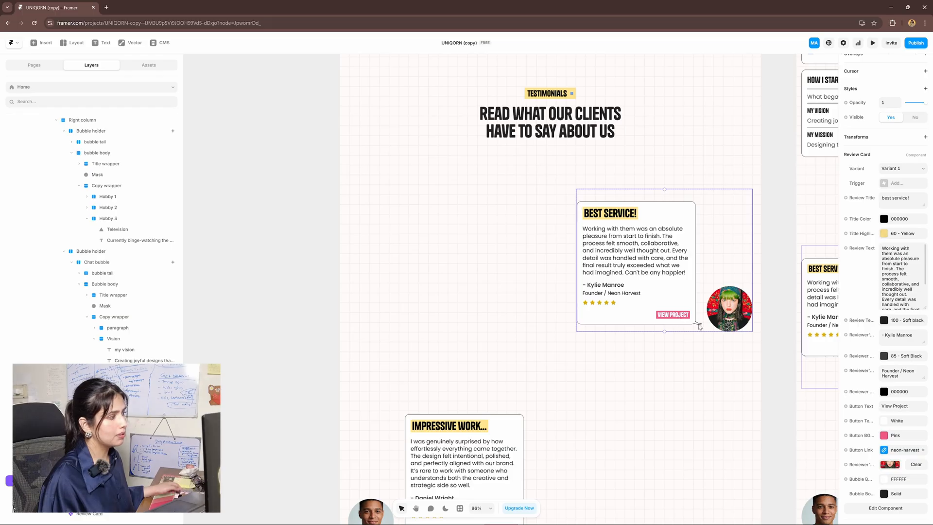
{"action": "double_click", "coordinate": [670, 264]}
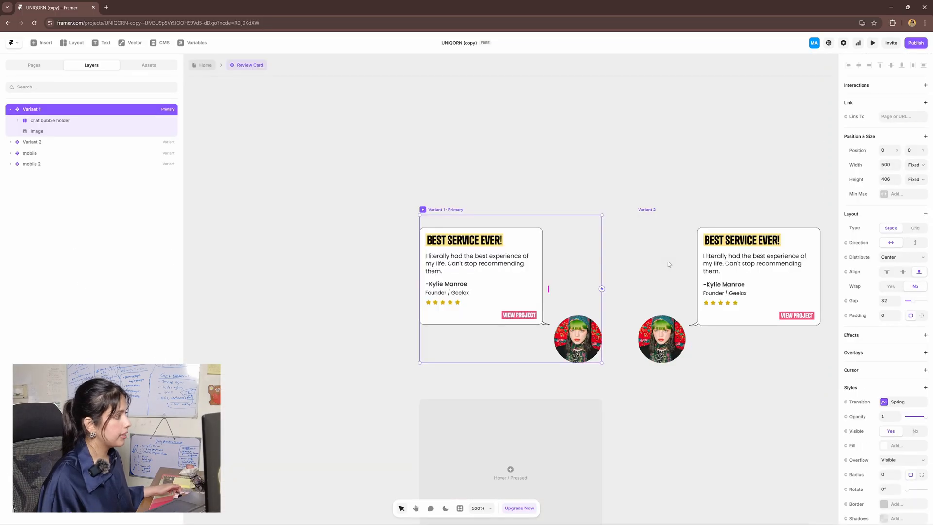
Fill the Review Chat bubble's tail path with red B82121
{"action": "scroll", "coordinate": [493, 320], "scroll_direction": "up", "scroll_amount": 5}
{"action": "left_click", "coordinate": [630, 296]}
{"action": "double_click", "coordinate": [630, 297]}
{"action": "scroll", "coordinate": [572, 353], "scroll_direction": "up", "scroll_amount": 5}
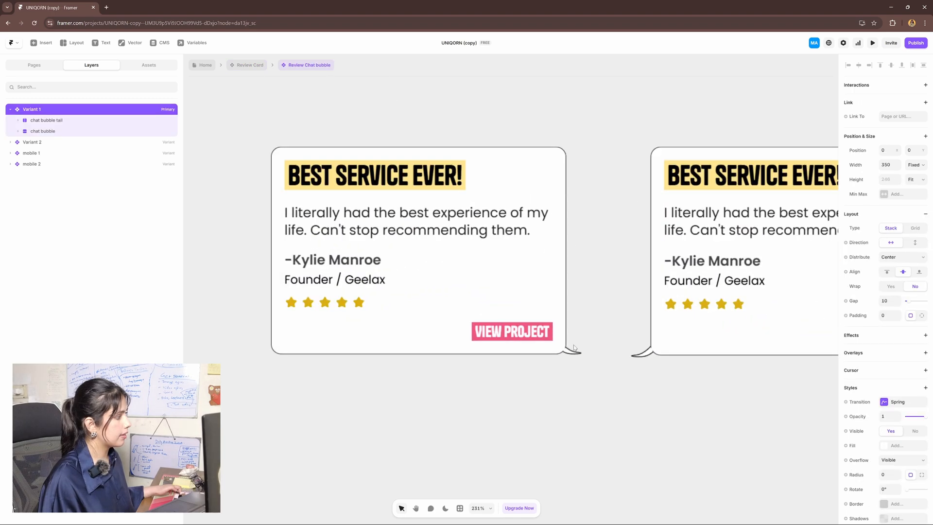
{"action": "left_click", "coordinate": [575, 354]}
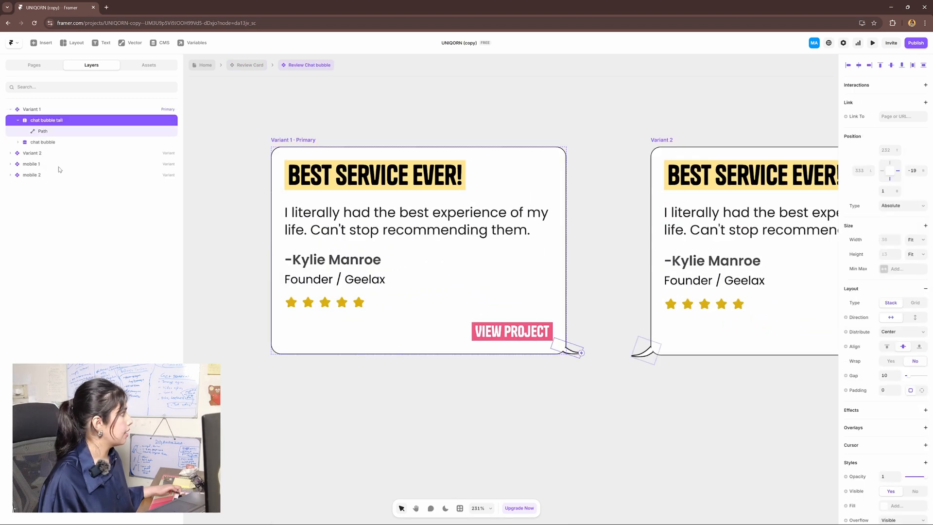
{"action": "left_click", "coordinate": [48, 132]}
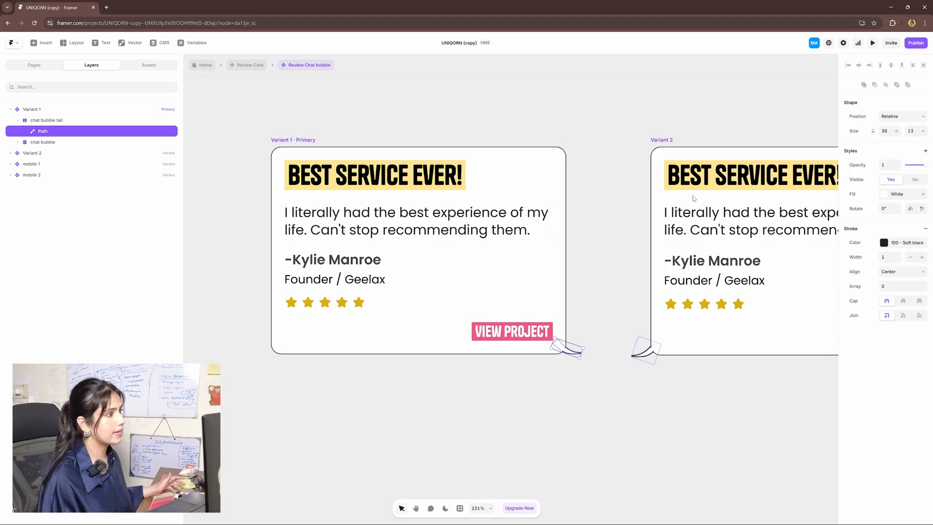
{"action": "left_click", "coordinate": [884, 194]}
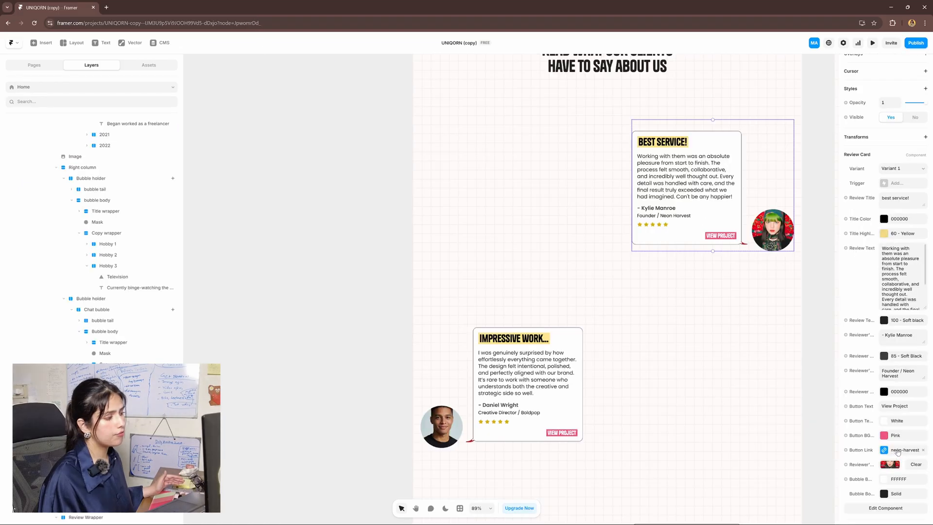
{"action": "left_click", "coordinate": [896, 451]}
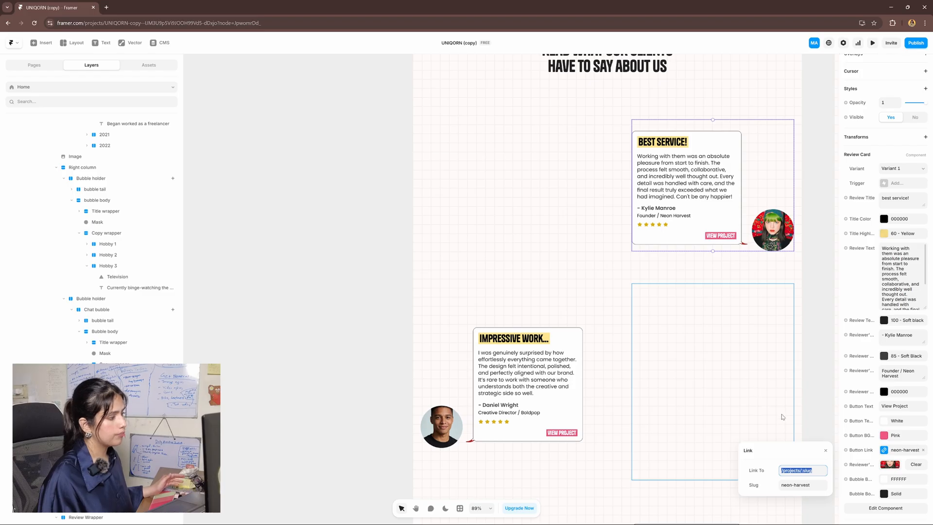
{"action": "scroll", "coordinate": [781, 417], "scroll_direction": "down", "scroll_amount": 2}
{"action": "left_click", "coordinate": [804, 484]}
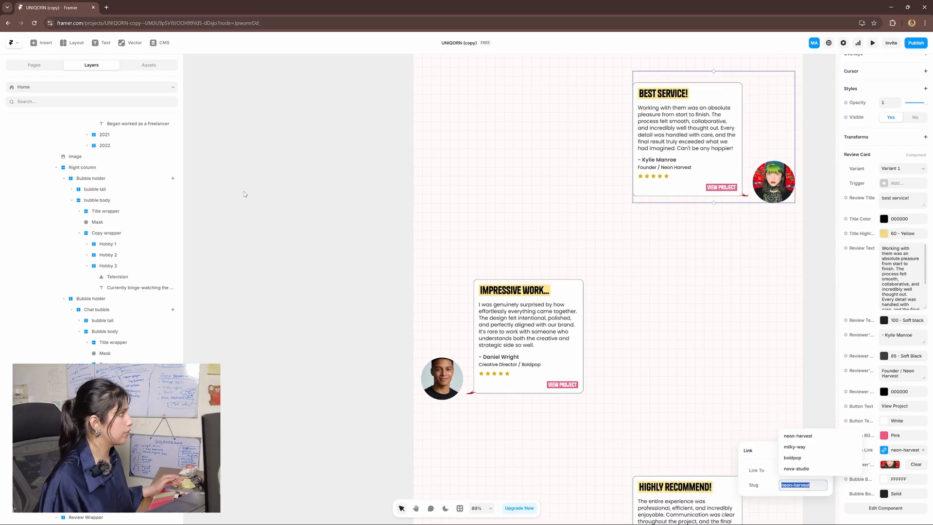
{"action": "left_click", "coordinate": [161, 42]}
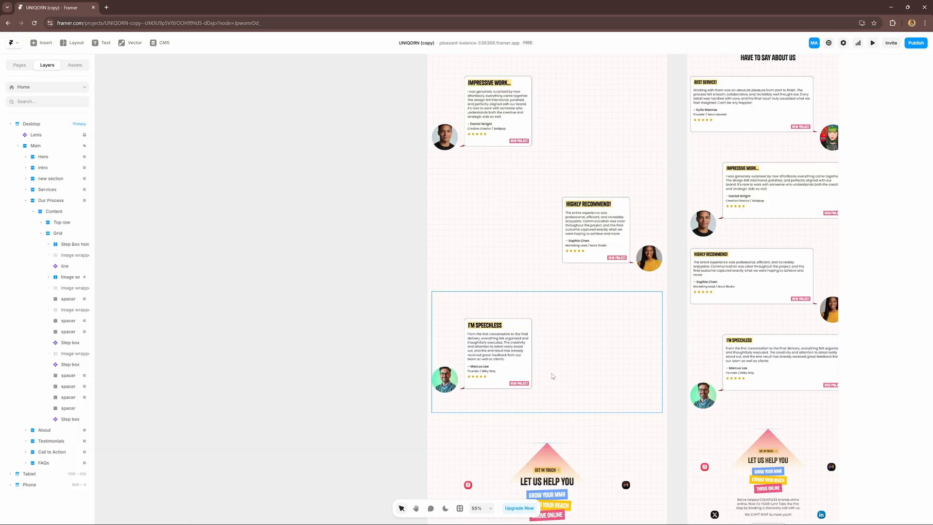
{"action": "left_click_drag", "start_coordinate": [552, 374], "coordinate": [551, 351]}
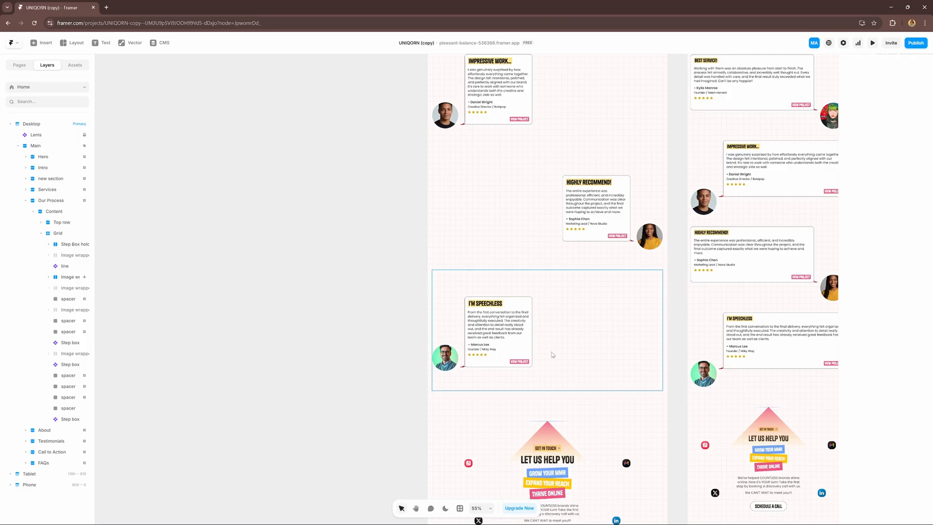
Delete the Review 3 Highly Recommend testimonial card
{"action": "scroll", "coordinate": [620, 278], "scroll_direction": "up", "scroll_amount": 2}
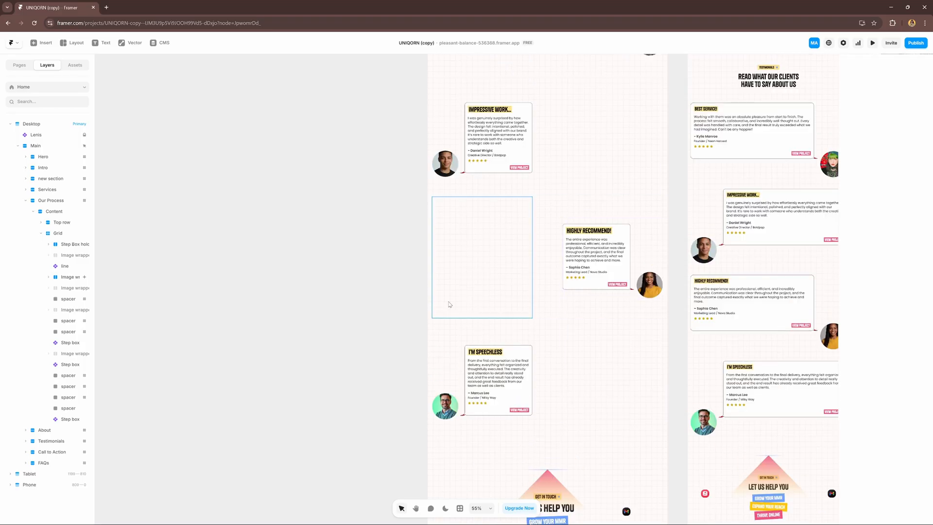
{"action": "scroll", "coordinate": [547, 426], "scroll_direction": "down", "scroll_amount": 1}
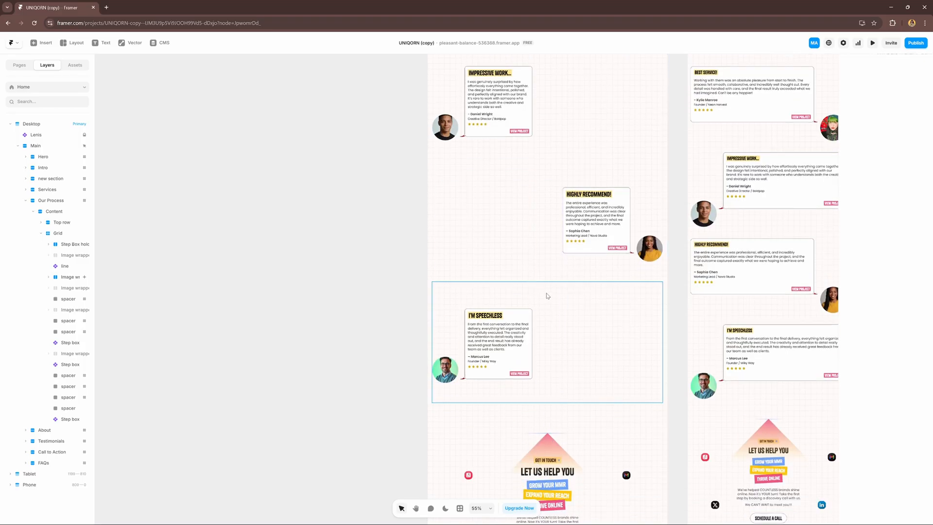
{"action": "left_click", "coordinate": [547, 295]}
{"action": "scroll", "coordinate": [470, 292], "scroll_direction": "up", "scroll_amount": 1}
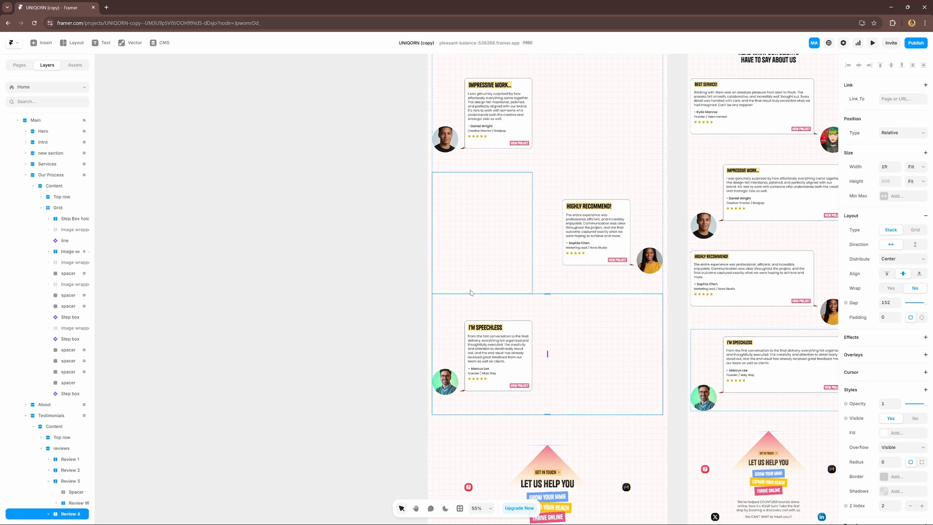
{"action": "left_click", "coordinate": [543, 286]}
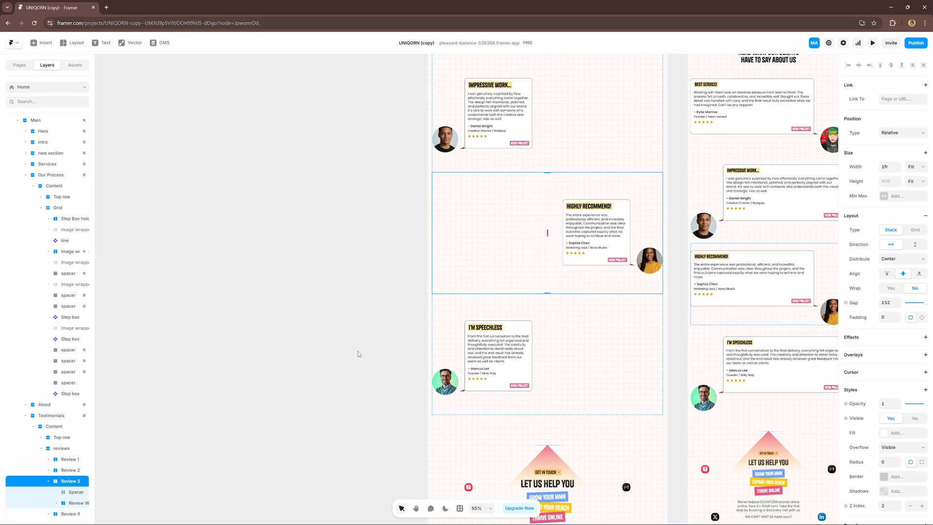
{"action": "scroll", "coordinate": [63, 423], "scroll_direction": "down", "scroll_amount": 1}
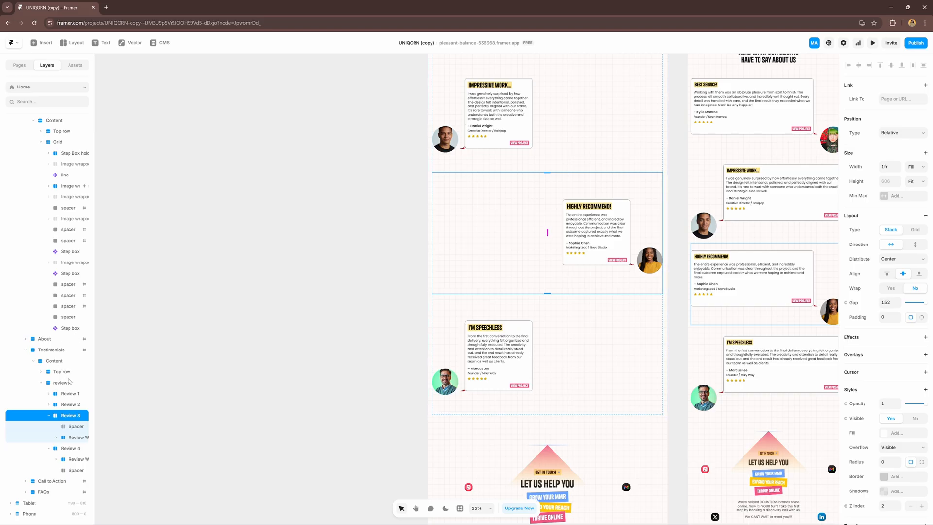
{"action": "left_click", "coordinate": [75, 449]}
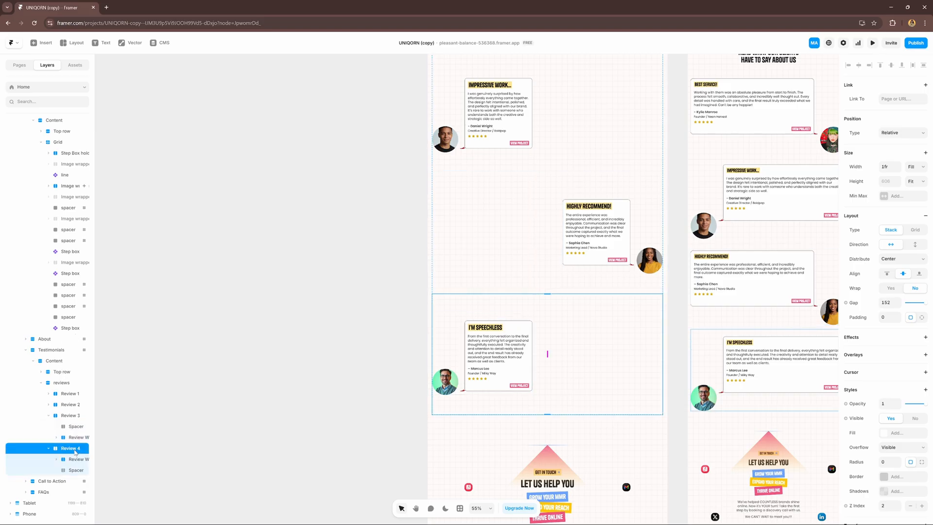
{"action": "left_click", "coordinate": [49, 448]}
{"action": "left_click", "coordinate": [67, 437]}
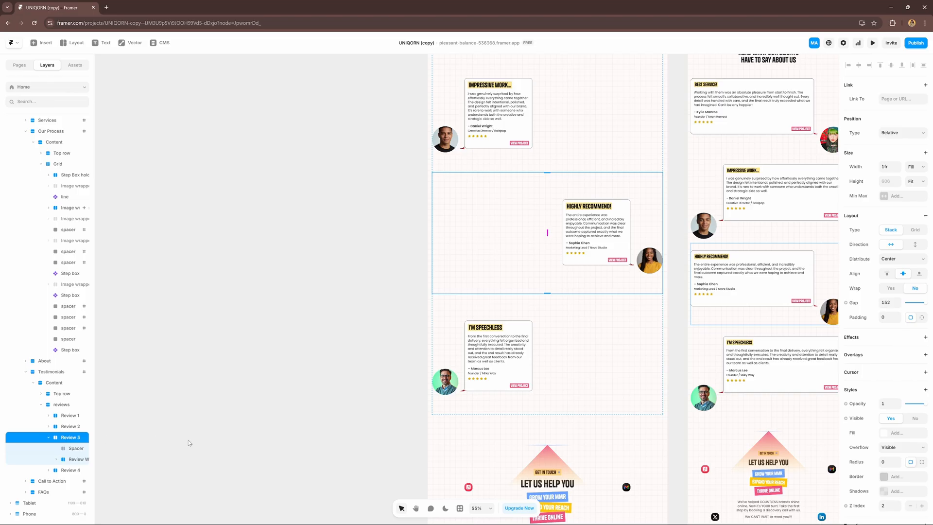
{"action": "key", "text": "Delete"}
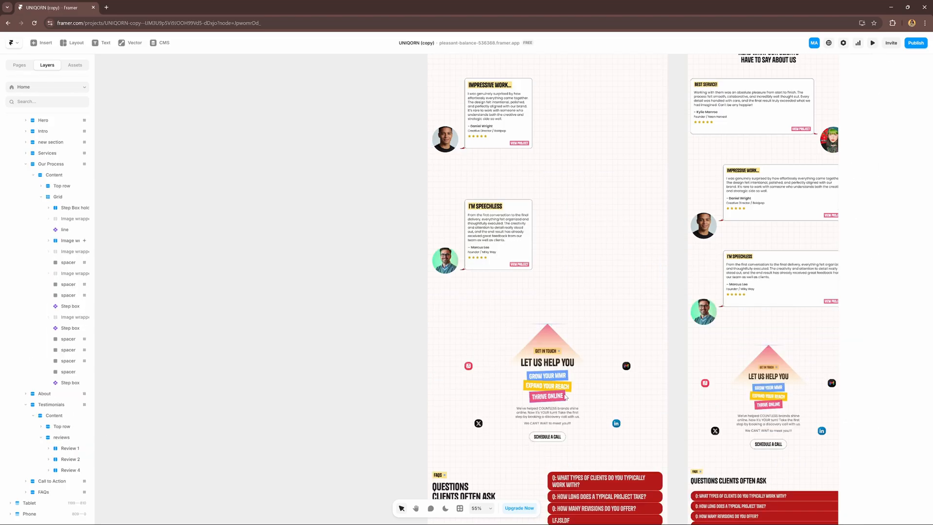
Duplicate the Best Service card and place the copy below Impressive Work
{"action": "scroll", "coordinate": [565, 398], "scroll_direction": "up", "scroll_amount": 3}
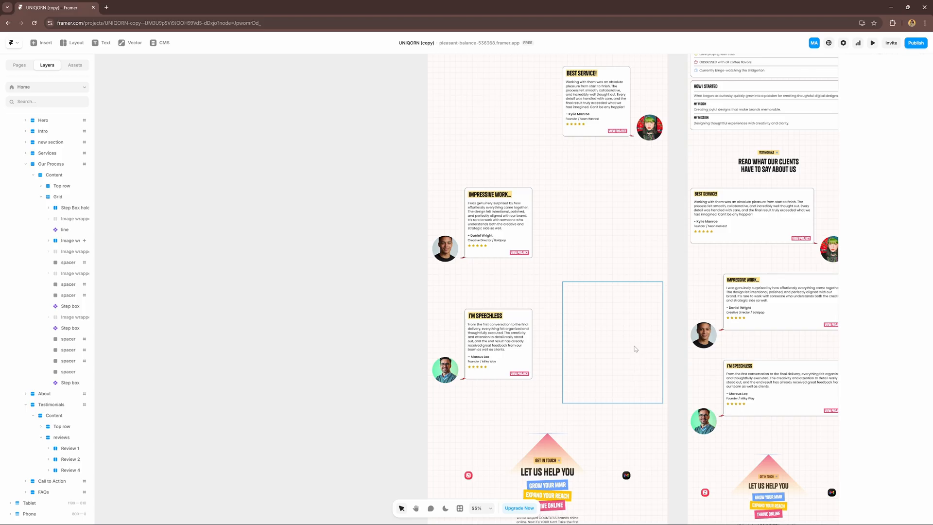
{"action": "scroll", "coordinate": [558, 352], "scroll_direction": "up", "scroll_amount": 2}
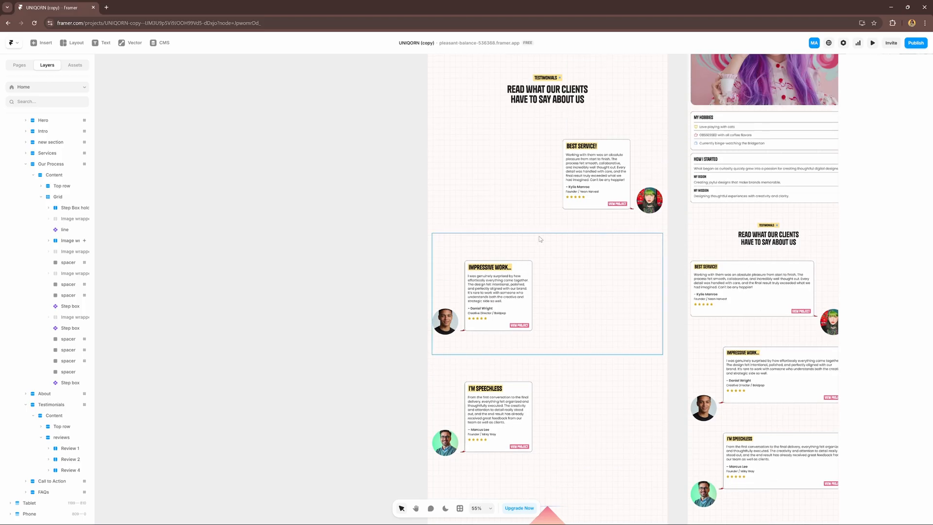
{"action": "left_click", "coordinate": [570, 227]}
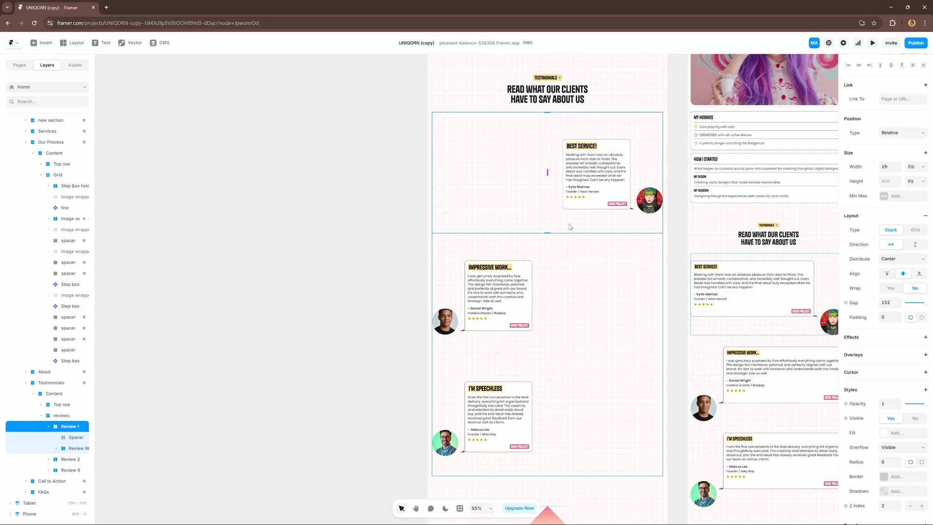
{"action": "key", "text": "ctrl+d"}
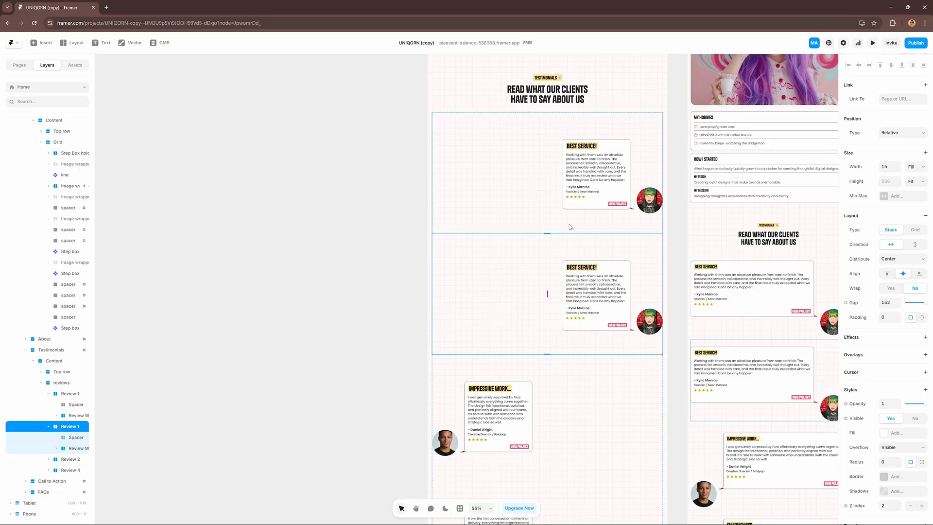
{"action": "key", "text": "ctrl+]"}
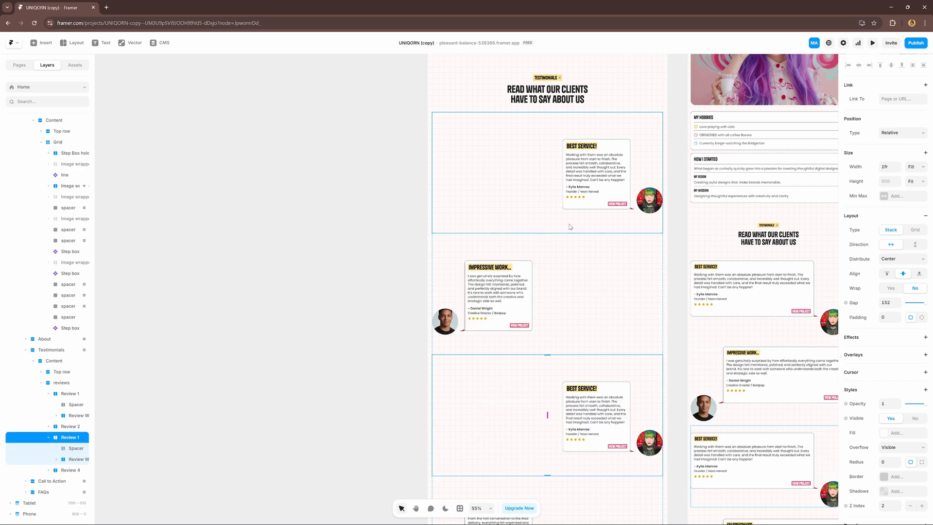
{"action": "scroll", "coordinate": [570, 226], "scroll_direction": "down", "scroll_amount": 5}
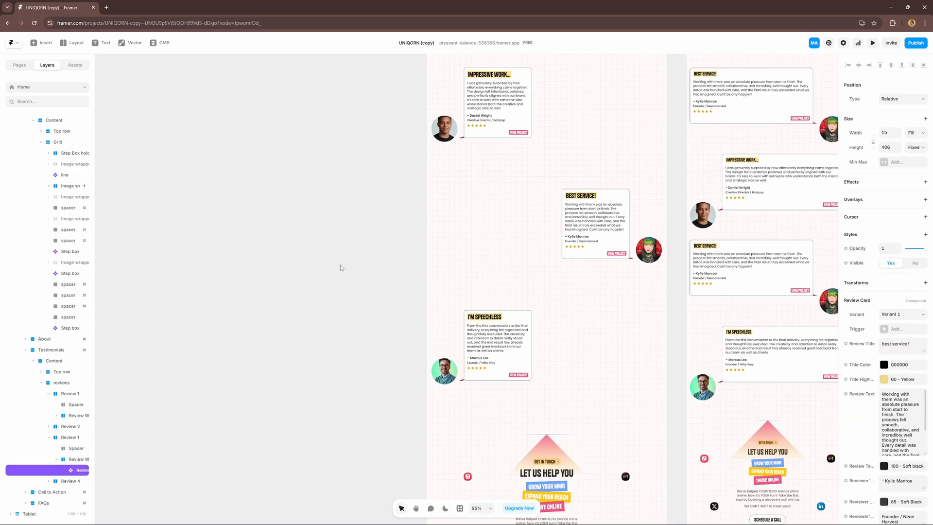
{"action": "left_click", "coordinate": [340, 264]}
{"action": "scroll", "coordinate": [593, 332], "scroll_direction": "up", "scroll_amount": 2}
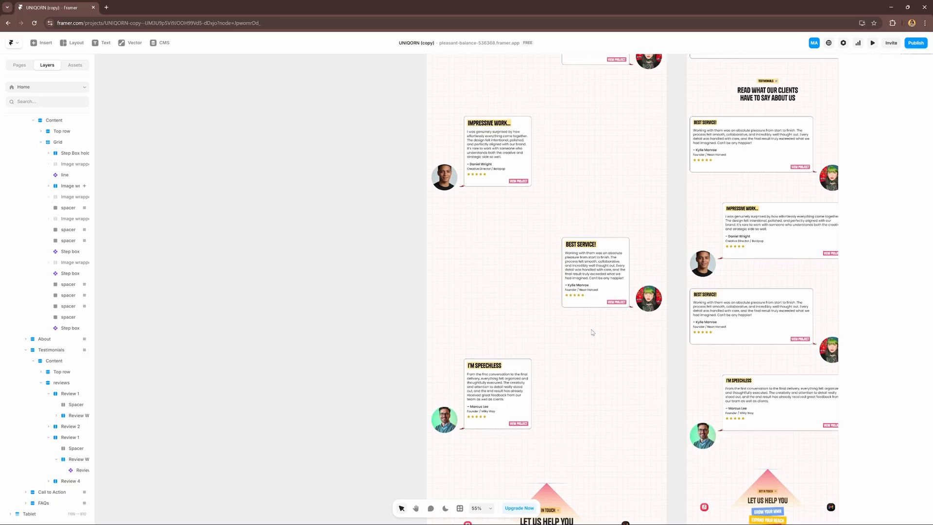
{"action": "scroll", "coordinate": [493, 232], "scroll_direction": "down", "scroll_amount": 1}
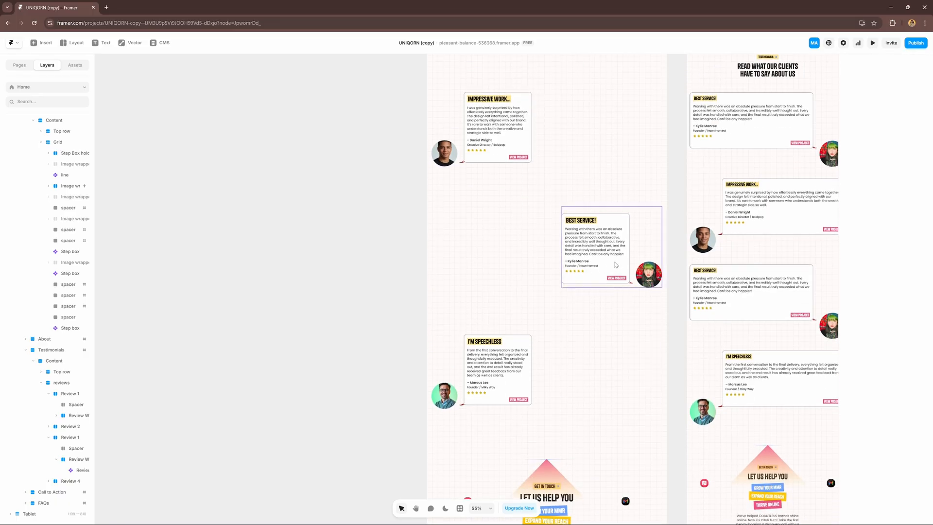
{"action": "left_click", "coordinate": [615, 263]}
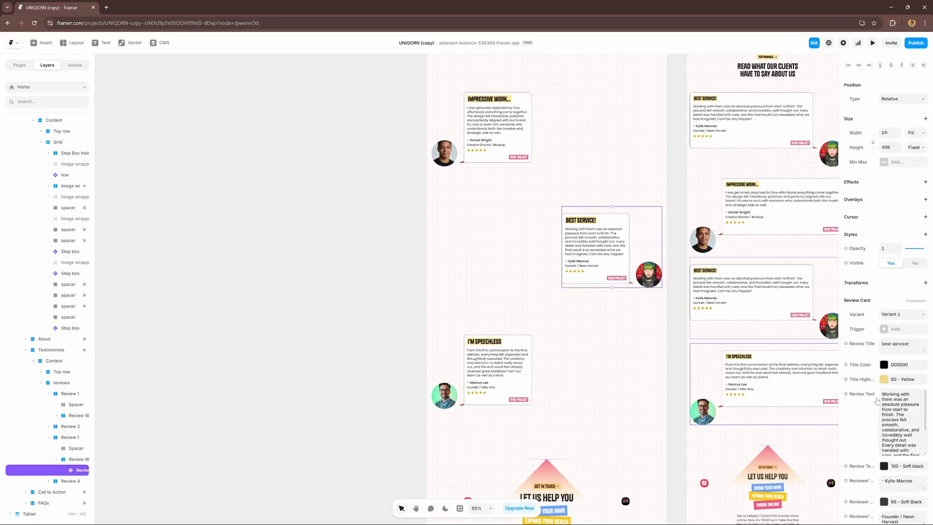
{"action": "scroll", "coordinate": [556, 366], "scroll_direction": "down", "scroll_amount": 1}
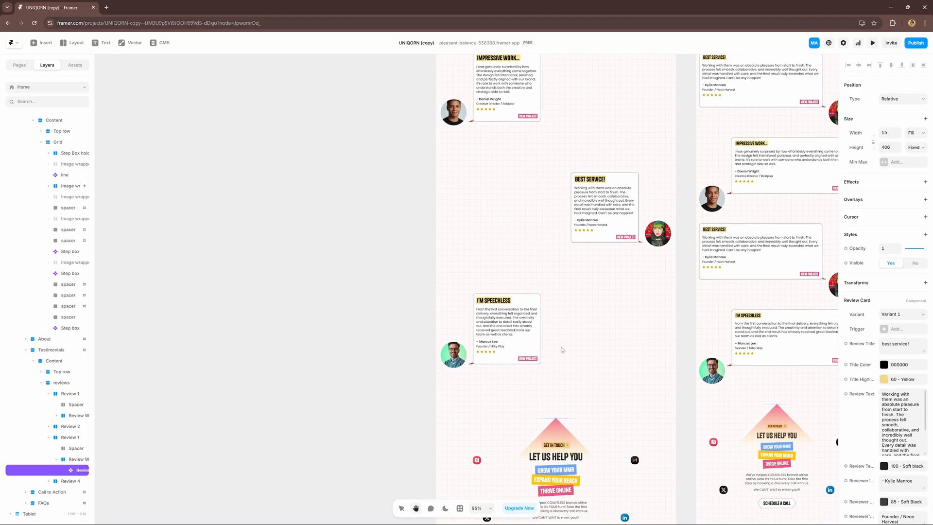
{"action": "scroll", "coordinate": [562, 349], "scroll_direction": "down", "scroll_amount": 3}
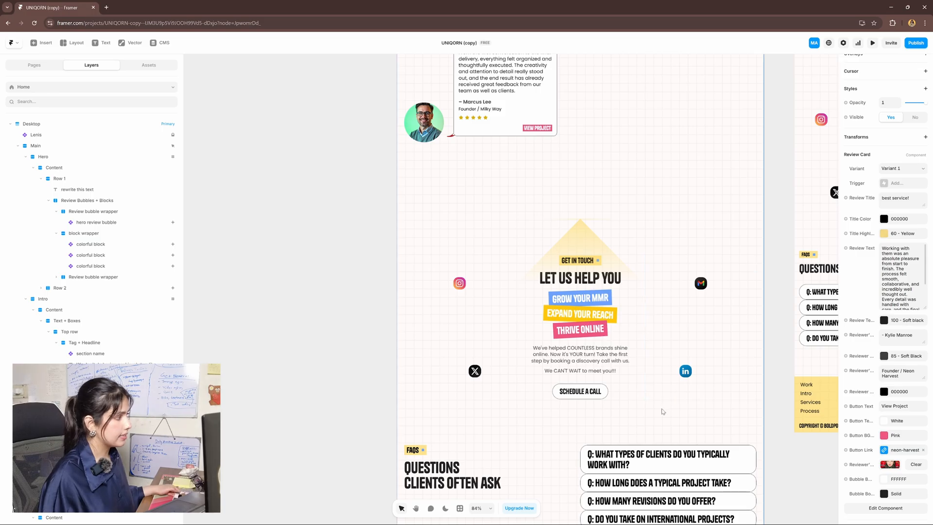
Swap the call-to-action Instagram icon for the Apple Music icon from Social Media Apps
{"action": "scroll", "coordinate": [671, 396], "scroll_direction": "up", "scroll_amount": 3}
{"action": "left_click", "coordinate": [726, 225]}
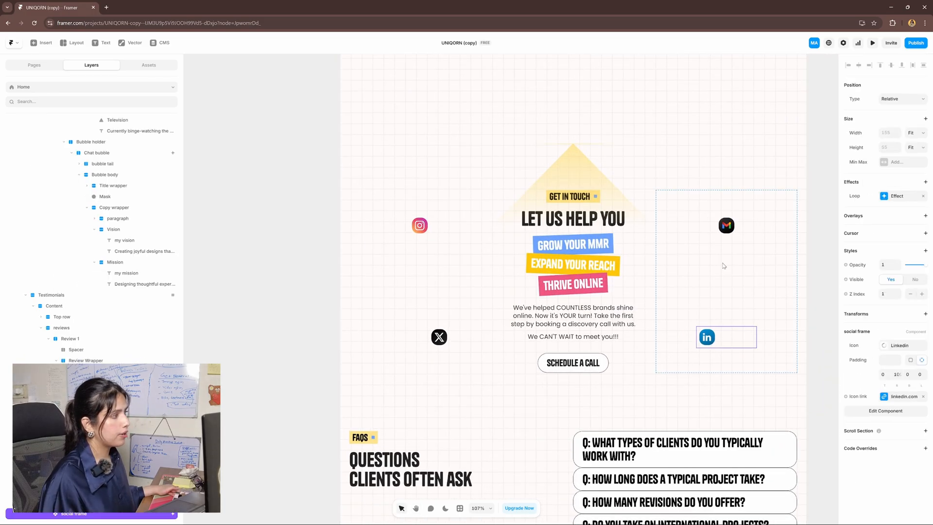
{"action": "left_click", "coordinate": [419, 225]}
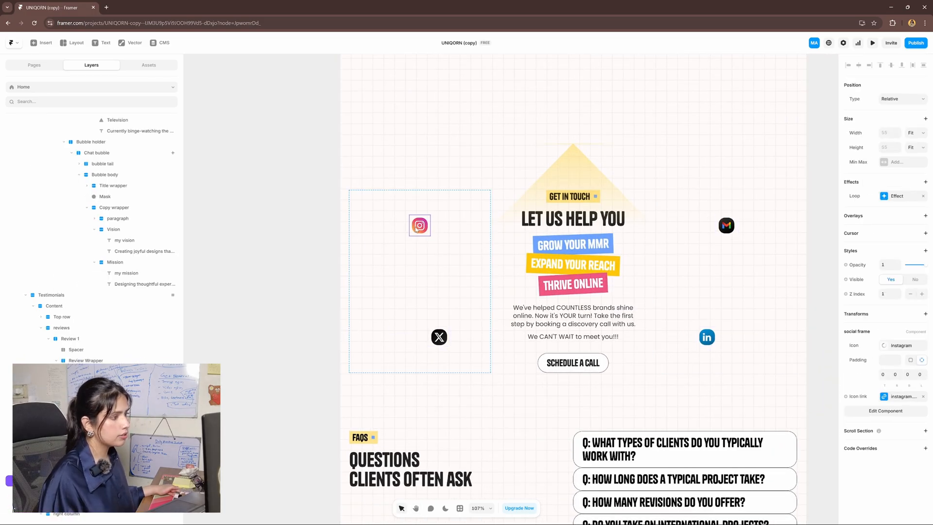
{"action": "left_click", "coordinate": [897, 397]}
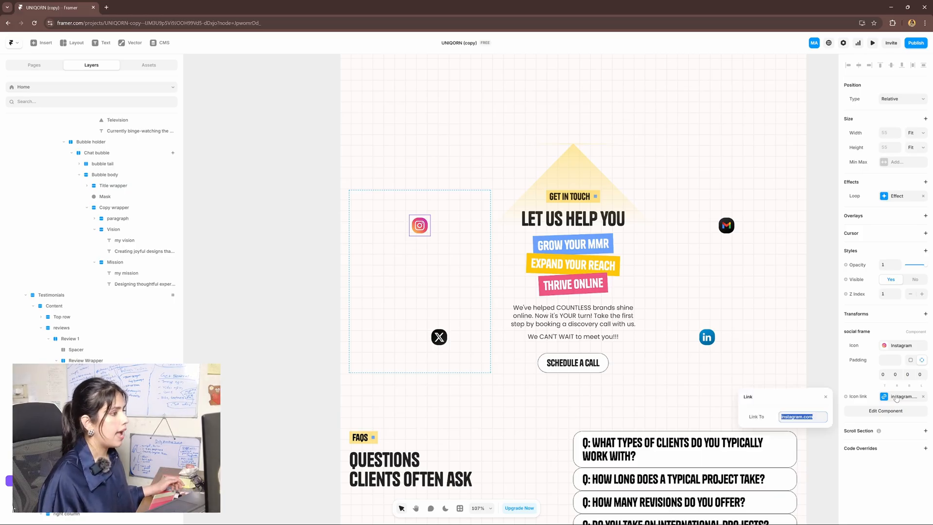
{"action": "left_click", "coordinate": [891, 346]}
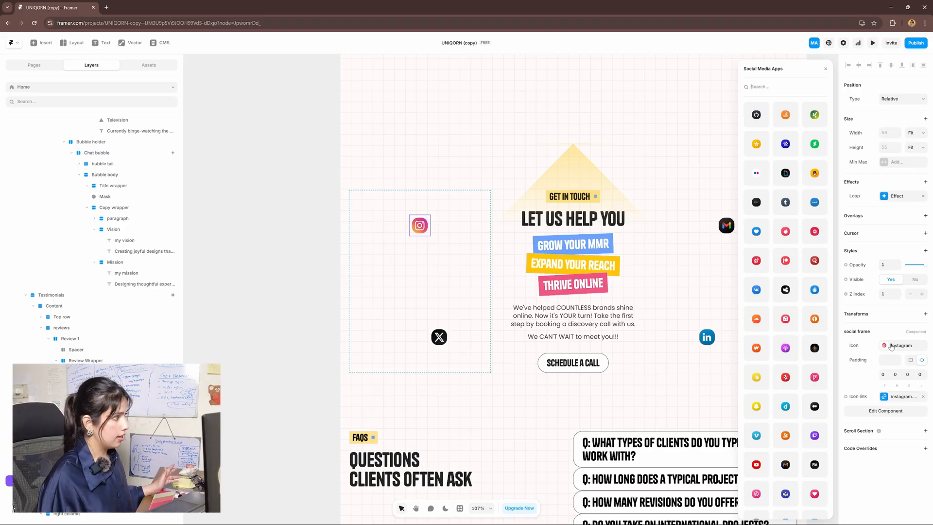
{"action": "left_click", "coordinate": [785, 318]}
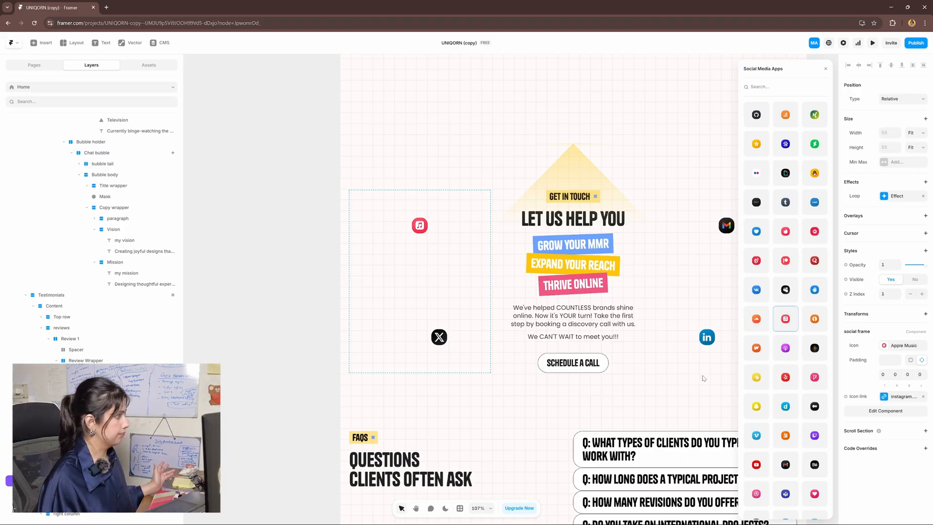
{"action": "left_click", "coordinate": [310, 313]}
{"action": "scroll", "coordinate": [634, 394], "scroll_direction": "up", "scroll_amount": 5}
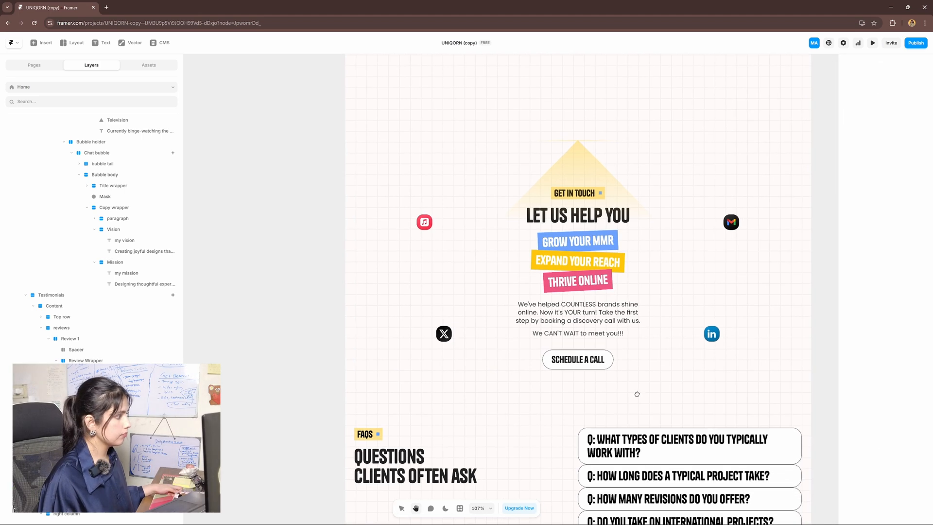
{"action": "left_click", "coordinate": [628, 404]}
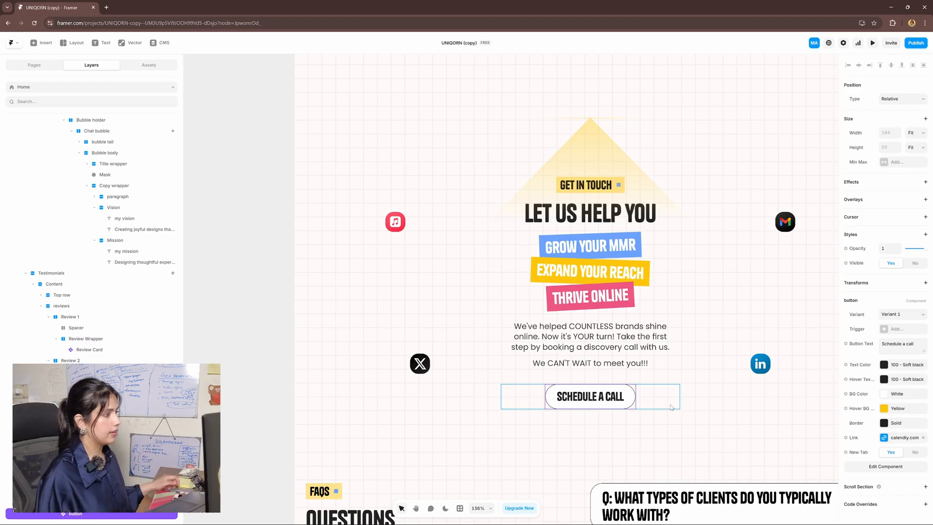
Bring the call-to-action section into view and select its spotlight line layer
{"action": "scroll", "coordinate": [670, 407], "scroll_direction": "up", "scroll_amount": 1}
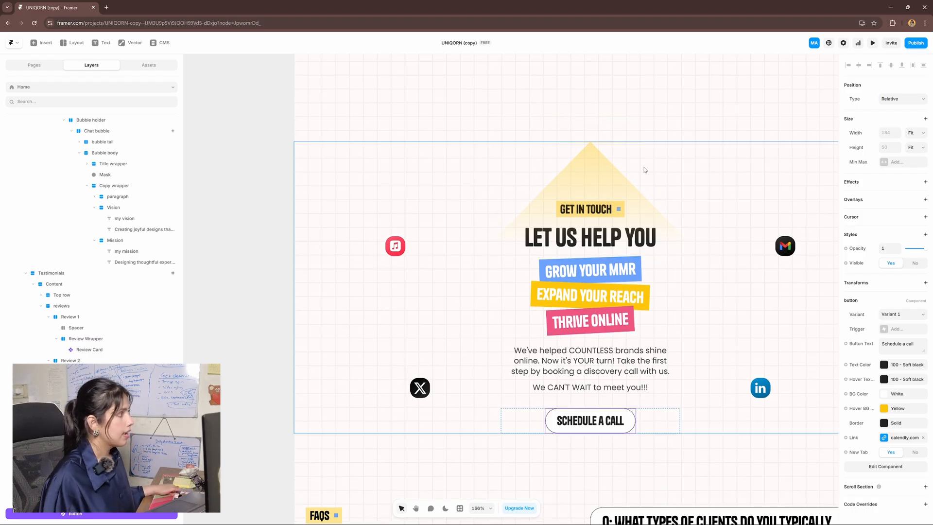
{"action": "left_click", "coordinate": [633, 172]}
{"action": "key", "text": "space"}
{"action": "left_click_drag", "start_coordinate": [725, 273], "coordinate": [767, 299]}
{"action": "left_click_drag", "start_coordinate": [585, 155], "coordinate": [605, 170]}
{"action": "scroll", "coordinate": [680, 218], "scroll_direction": "up", "scroll_amount": 1}
{"action": "key", "text": "space"}
{"action": "left_click_drag", "start_coordinate": [751, 323], "coordinate": [722, 313]}
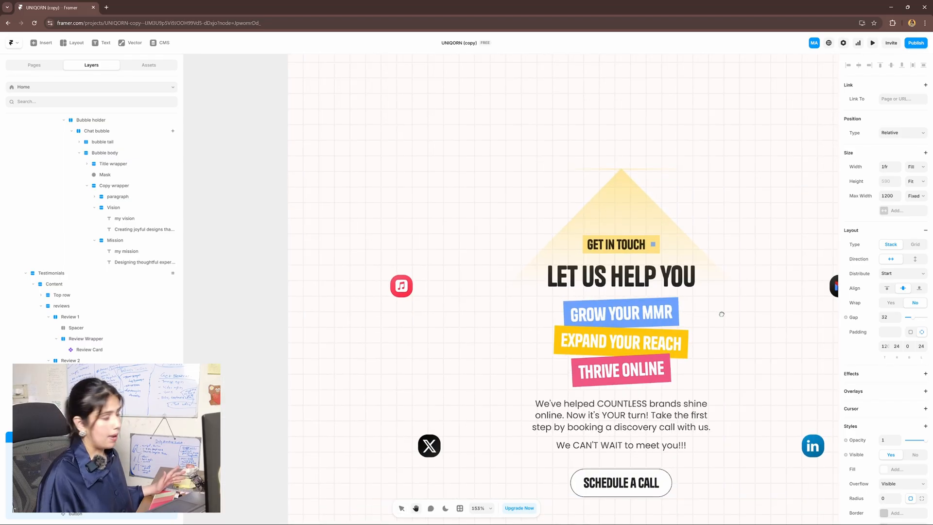
{"action": "scroll", "coordinate": [146, 262], "scroll_direction": "down", "scroll_amount": 2}
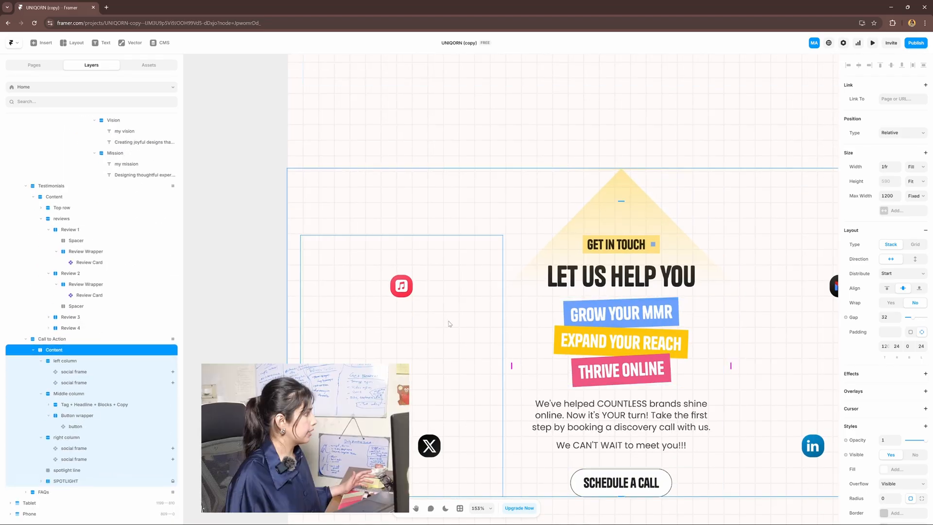
{"action": "left_click", "coordinate": [73, 471]}
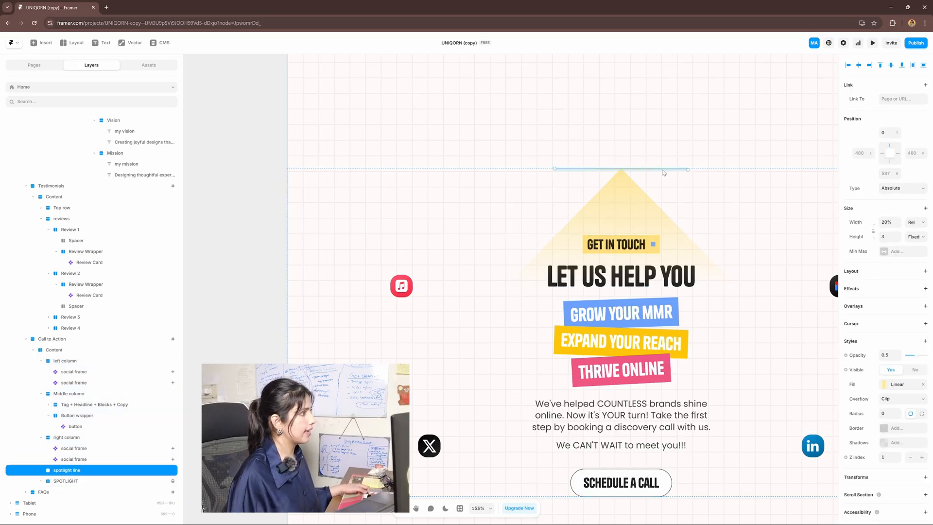
{"action": "scroll", "coordinate": [632, 169], "scroll_direction": "up", "scroll_amount": 5}
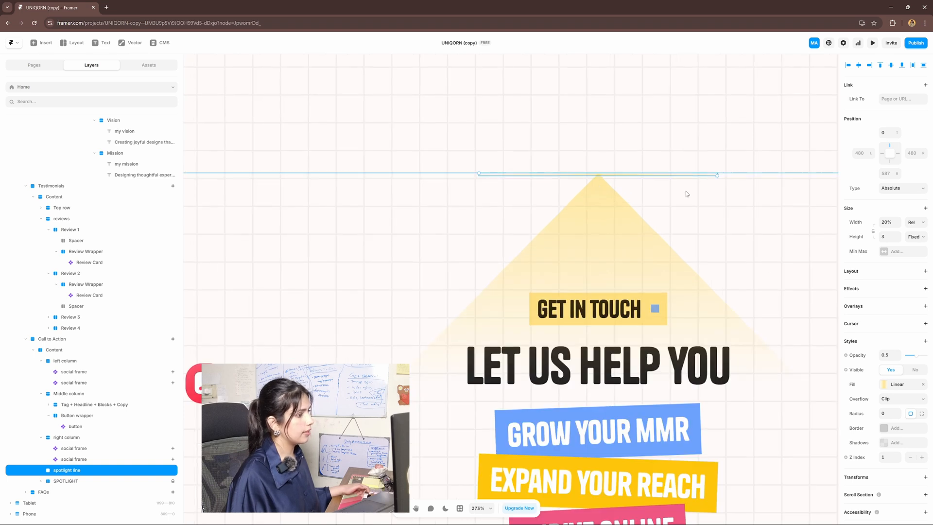
Adjust the spotlight line's gradient stops and fill it with the Blue colour style
{"action": "left_click", "coordinate": [897, 387]}
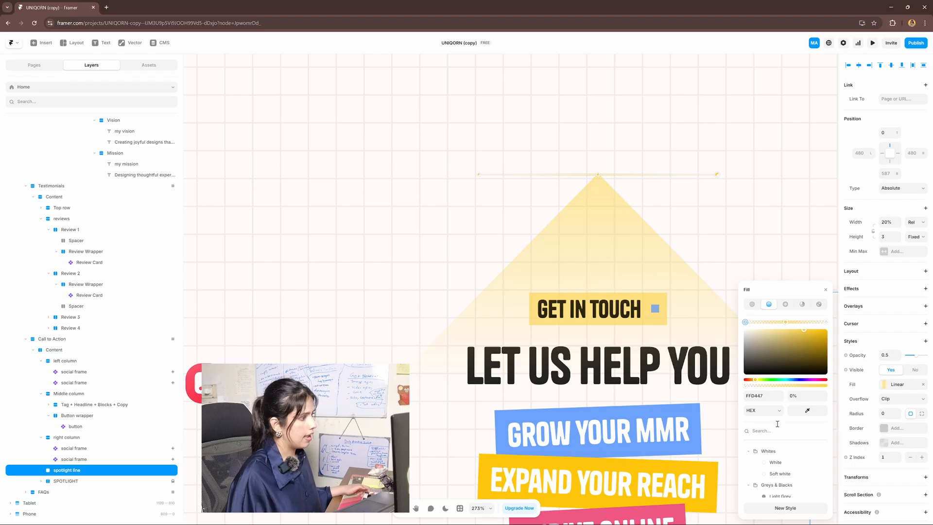
{"action": "left_click", "coordinate": [786, 322]}
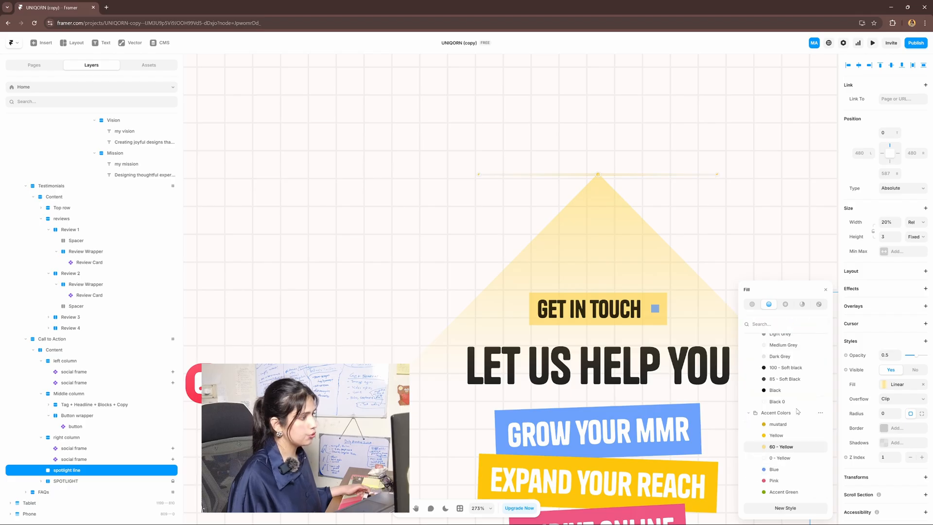
{"action": "left_click", "coordinate": [826, 322]}
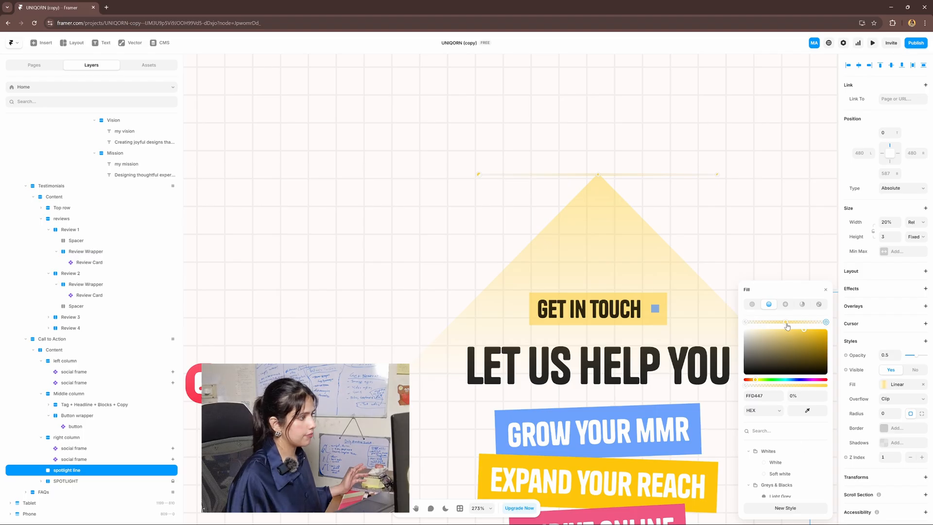
{"action": "scroll", "coordinate": [787, 330], "scroll_direction": "down", "scroll_amount": 3}
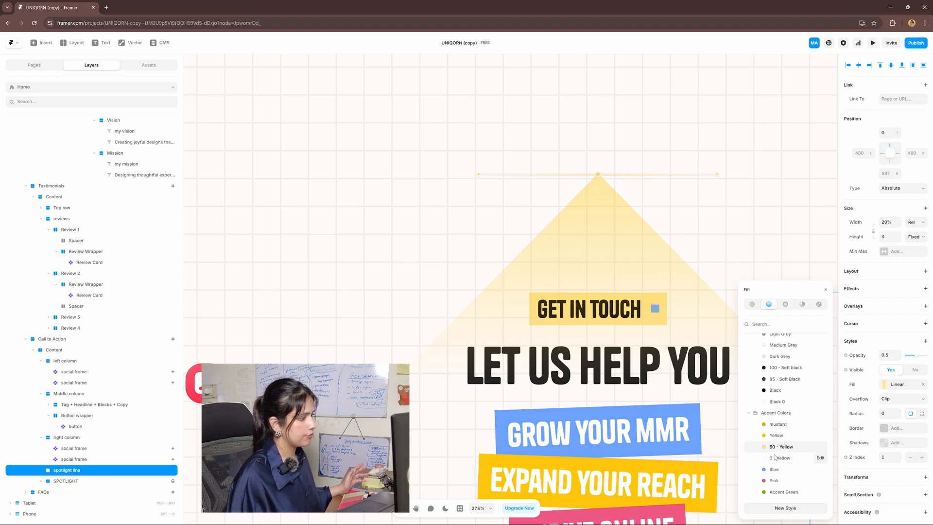
{"action": "left_click", "coordinate": [775, 469]}
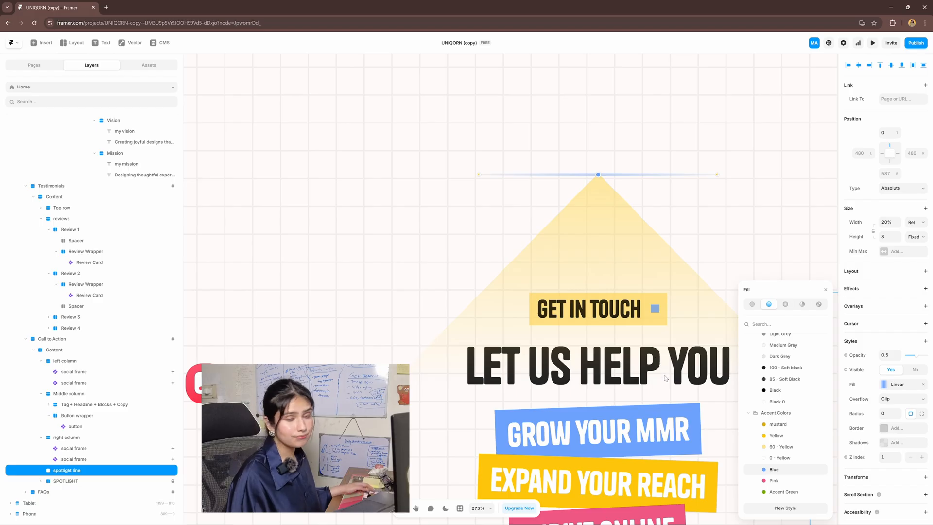
{"action": "scroll", "coordinate": [660, 358], "scroll_direction": "down", "scroll_amount": 3}
{"action": "scroll", "coordinate": [674, 288], "scroll_direction": "down", "scroll_amount": 3}
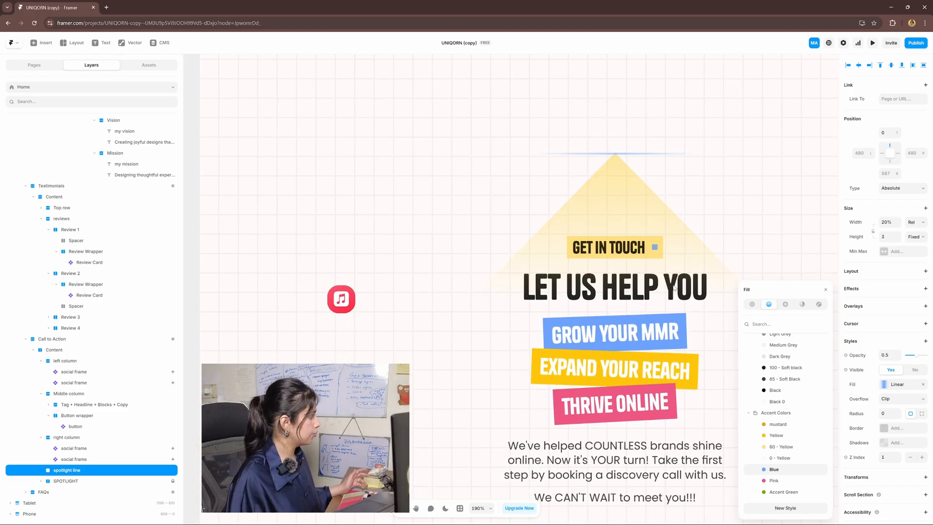
Change the SPOTLIGHT triangle Path's fill to the Pink (EE5782) colour style
{"action": "left_click", "coordinate": [73, 482]}
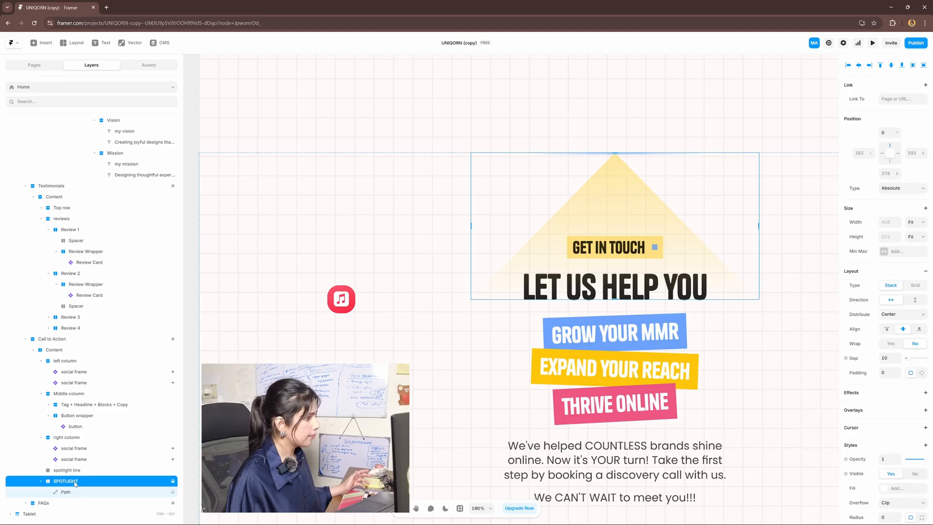
{"action": "left_click", "coordinate": [88, 495]}
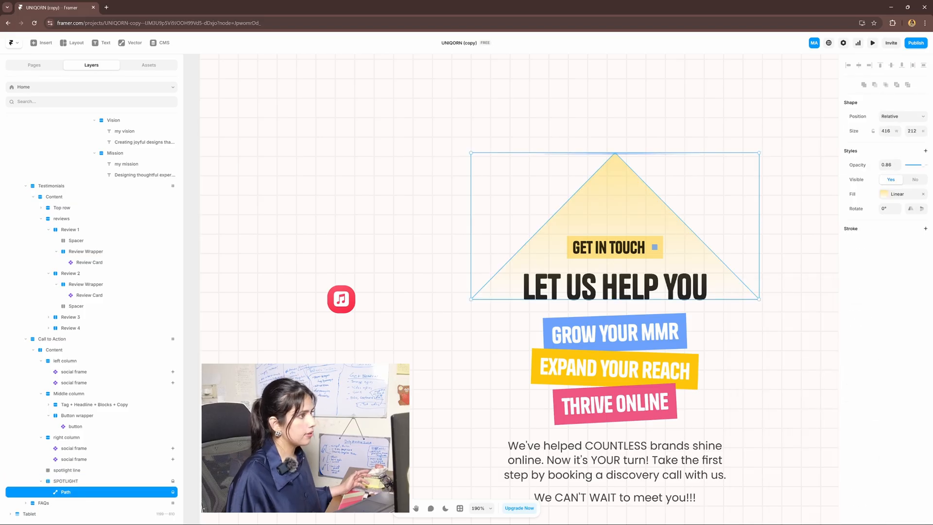
{"action": "left_click", "coordinate": [894, 195]}
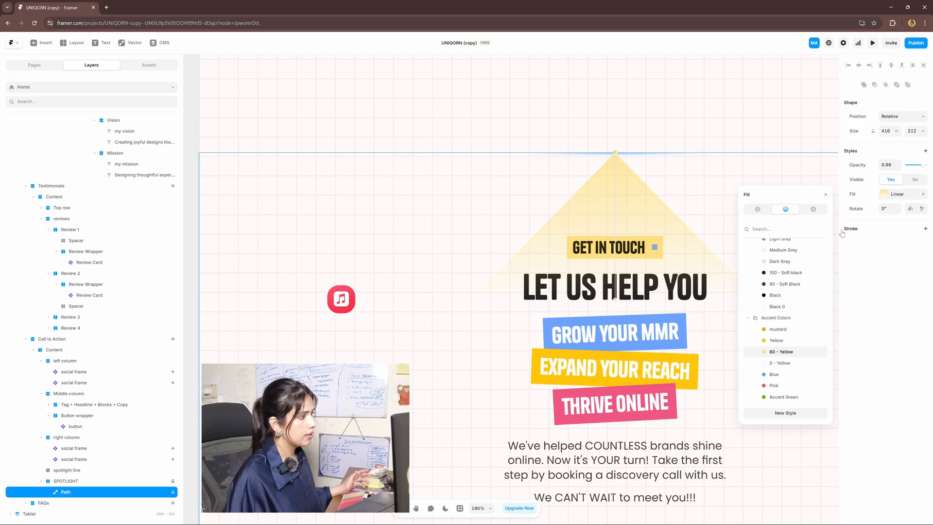
{"action": "scroll", "coordinate": [783, 256], "scroll_direction": "up", "scroll_amount": 4}
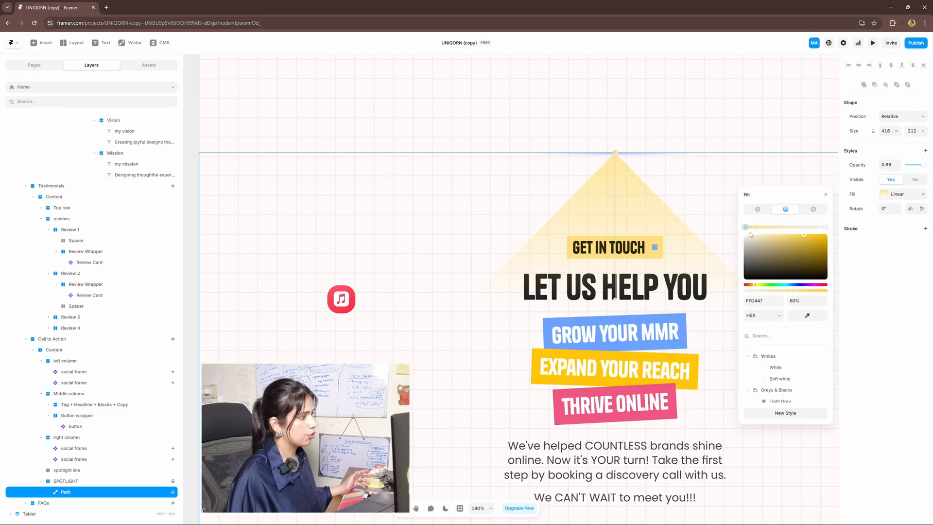
{"action": "scroll", "coordinate": [782, 369], "scroll_direction": "down", "scroll_amount": 5}
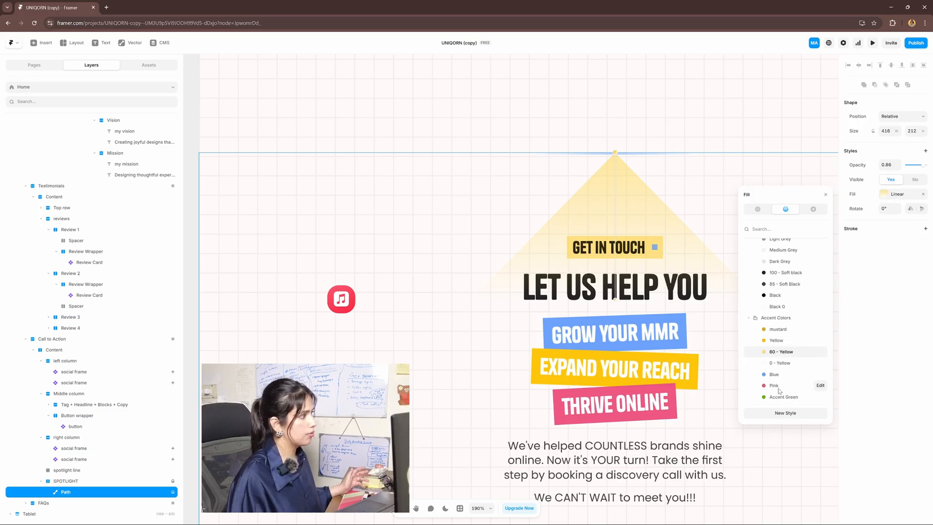
{"action": "left_click", "coordinate": [774, 385]}
{"action": "scroll", "coordinate": [797, 340], "scroll_direction": "up", "scroll_amount": 5}
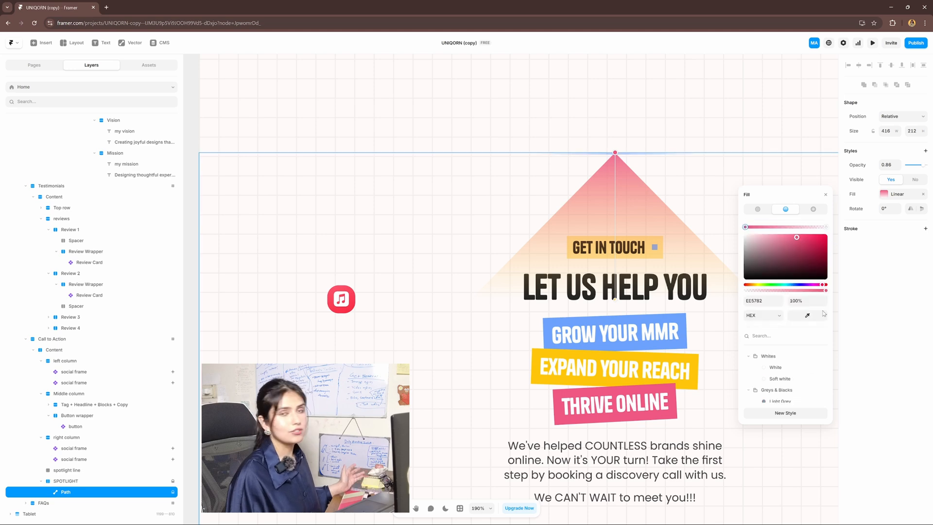
{"action": "scroll", "coordinate": [661, 249], "scroll_direction": "down", "scroll_amount": 5}
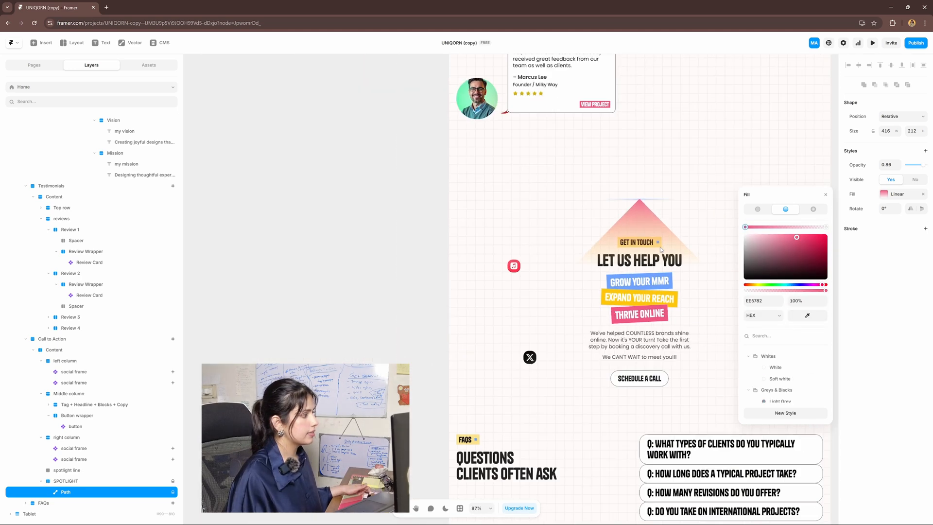
{"action": "scroll", "coordinate": [660, 249], "scroll_direction": "down", "scroll_amount": 1}
{"action": "left_click", "coordinate": [416, 325]}
{"action": "left_click_drag", "start_coordinate": [719, 369], "coordinate": [710, 356]}
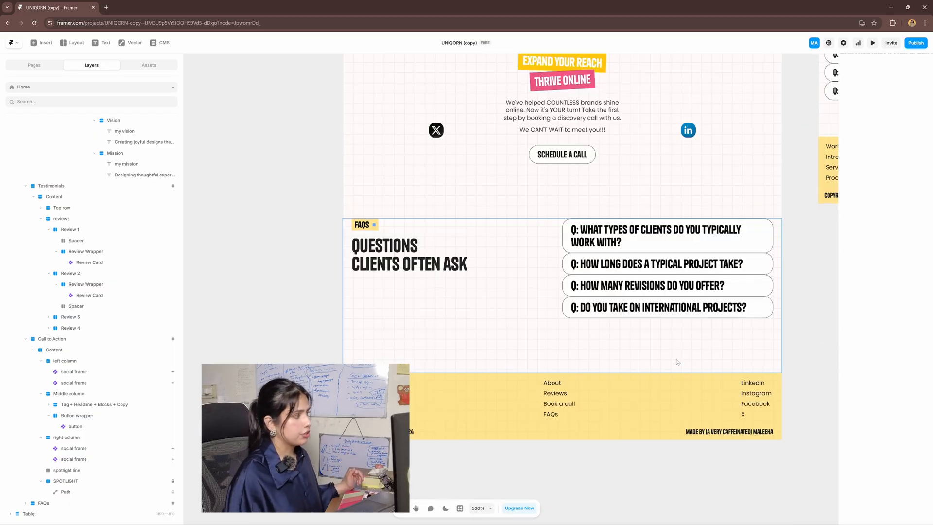
Select the FAQs component and open its Question 1 and Answer 1 text fields
{"action": "left_click", "coordinate": [683, 257]}
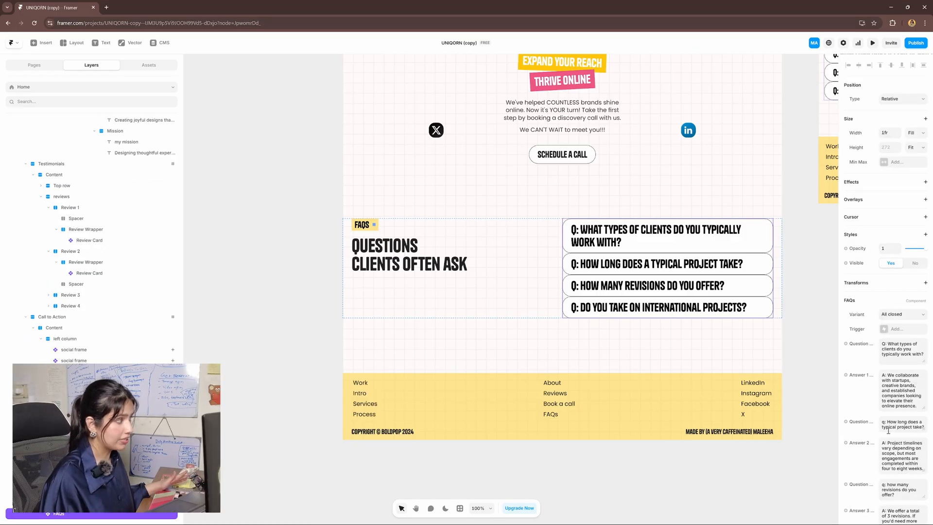
{"action": "scroll", "coordinate": [893, 277], "scroll_direction": "down", "scroll_amount": 2}
{"action": "left_click", "coordinate": [894, 279]}
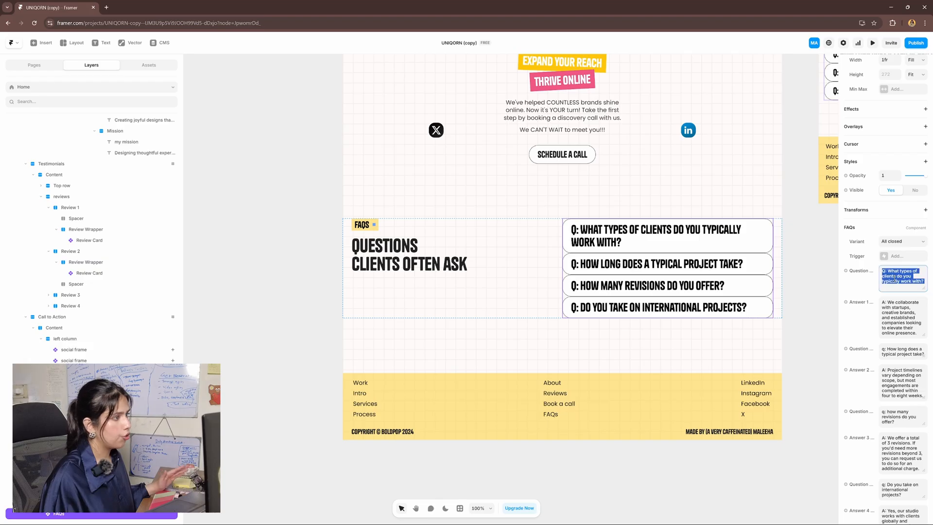
{"action": "left_click", "coordinate": [895, 303]}
{"action": "scroll", "coordinate": [898, 393], "scroll_direction": "down", "scroll_amount": 2}
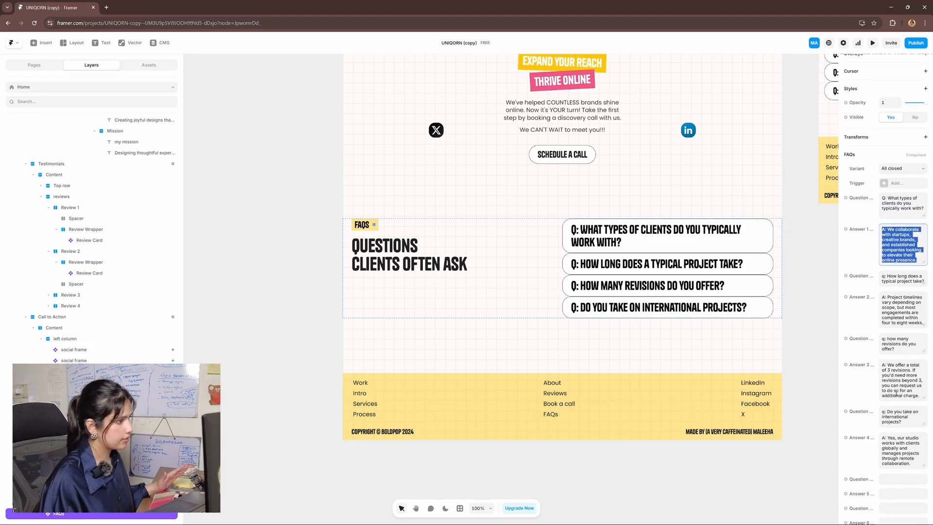
{"action": "scroll", "coordinate": [848, 241], "scroll_direction": "down", "scroll_amount": 5}
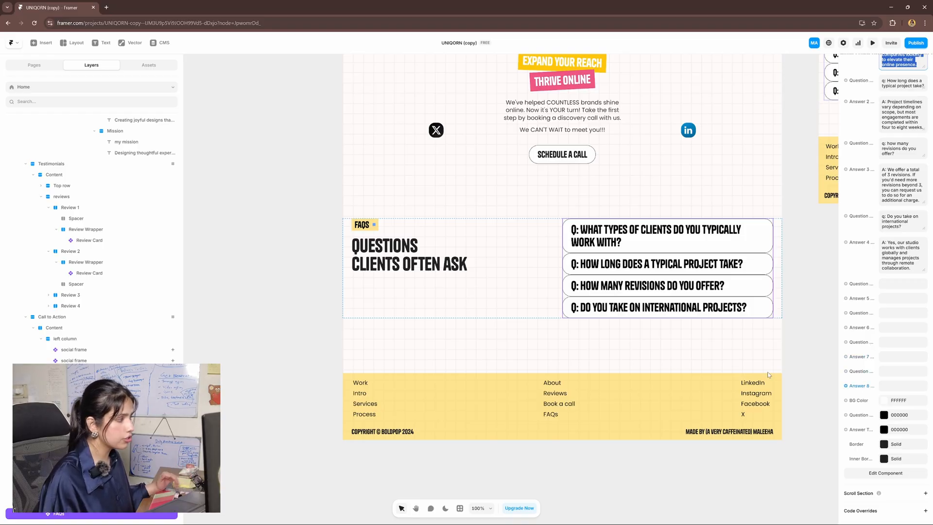
{"action": "scroll", "coordinate": [888, 388], "scroll_direction": "up", "scroll_amount": 3}
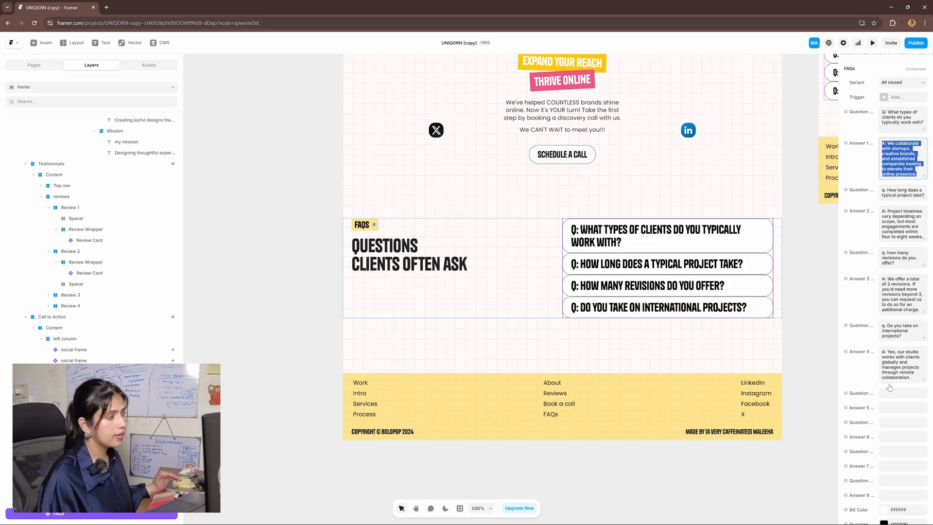
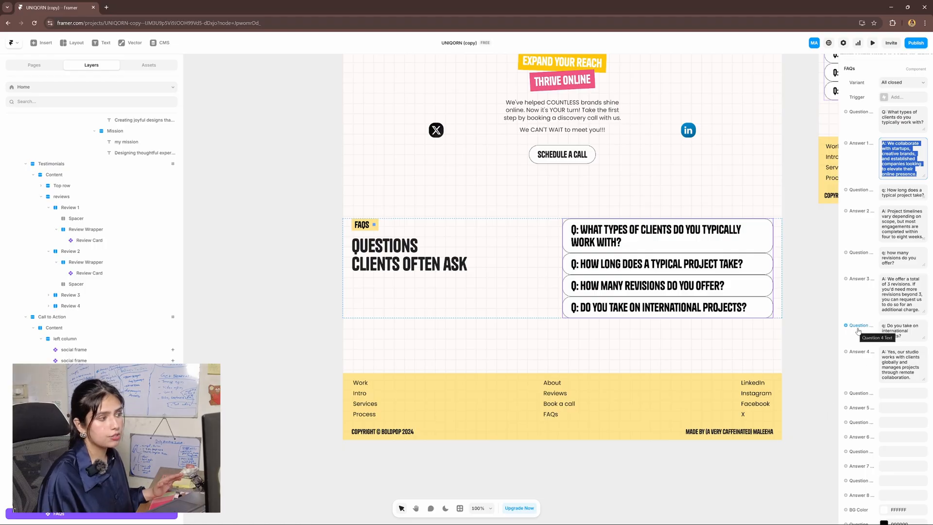
Clear all the text from the Question 4 field
{"action": "left_click", "coordinate": [903, 329]}
{"action": "left_click", "coordinate": [903, 329]}
{"action": "key", "text": "ctrl+a"}
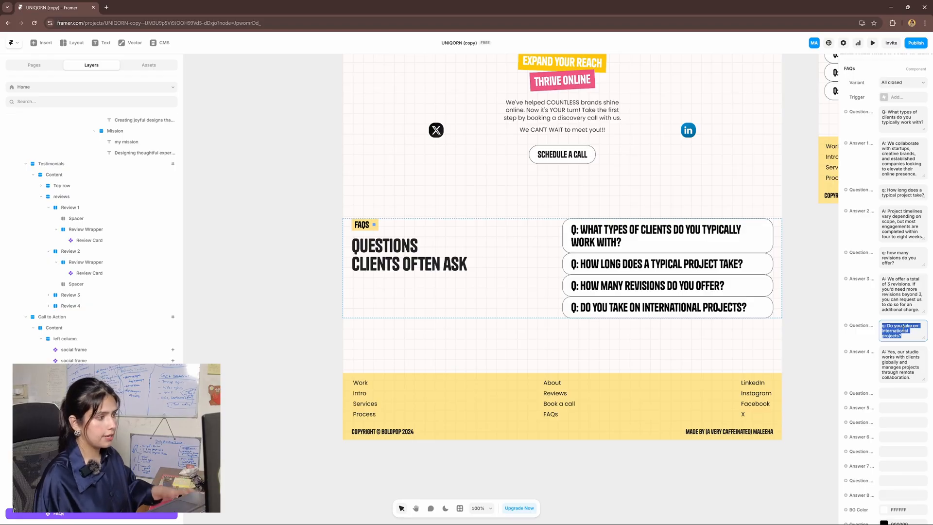
{"action": "key", "text": "BackSpace"}
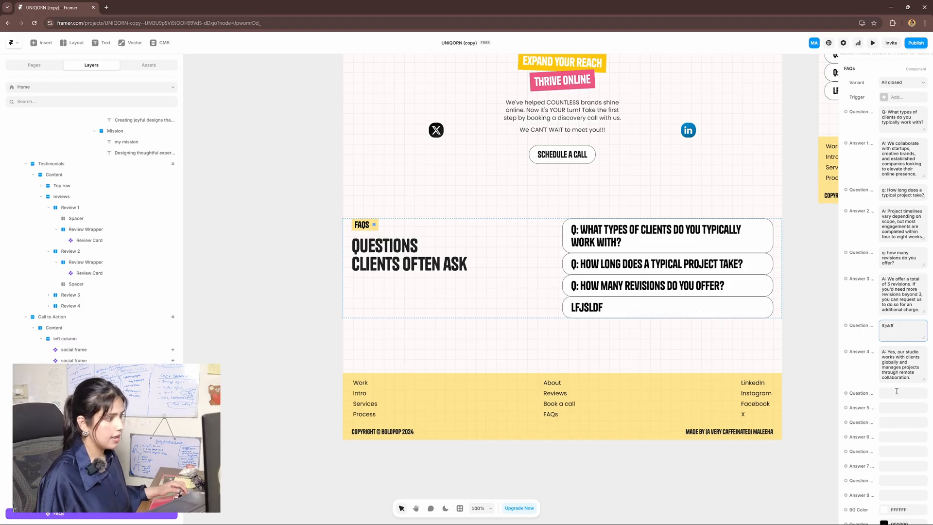
Fill Question 5 with 'Q5: Type the question 5 text here'
{"action": "left_click", "coordinate": [889, 394]}
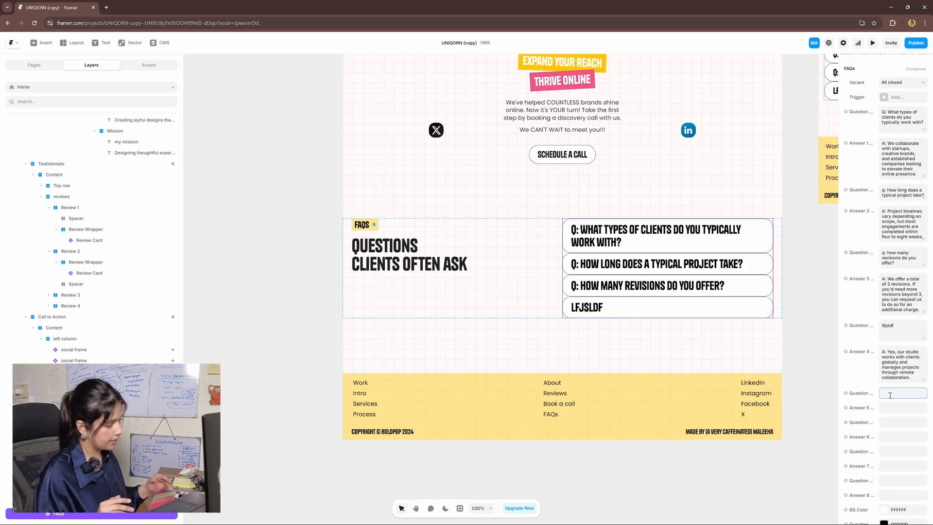
{"action": "type", "text": "Q5:"}
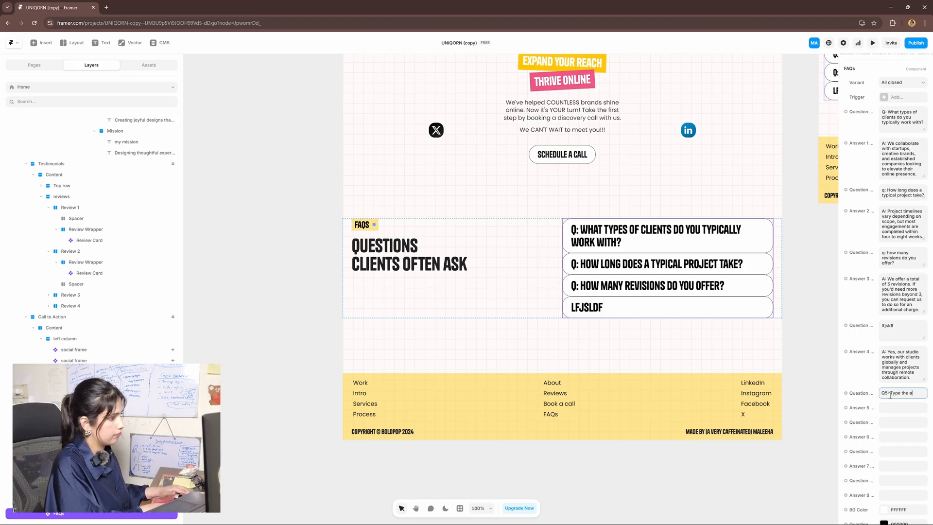
{"action": "type", "text": " Type the question 5"}
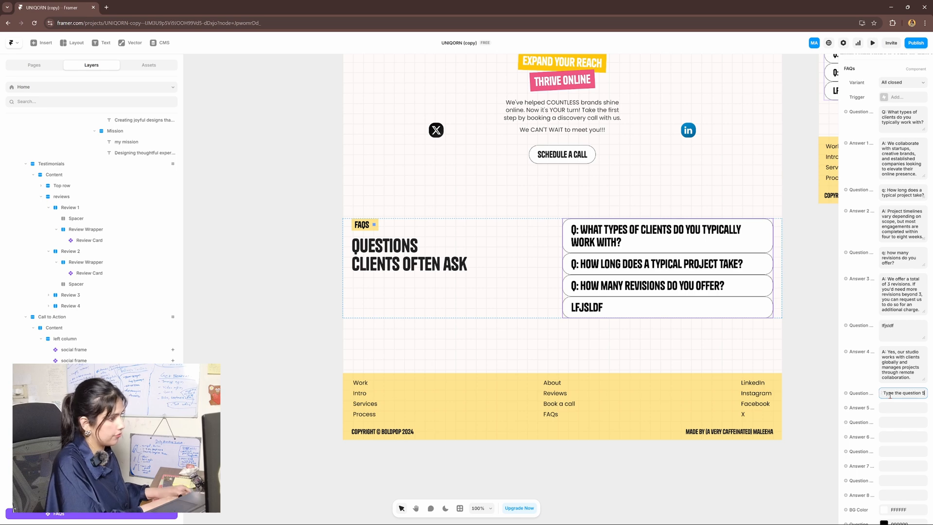
{"action": "type", "text": " text here"}
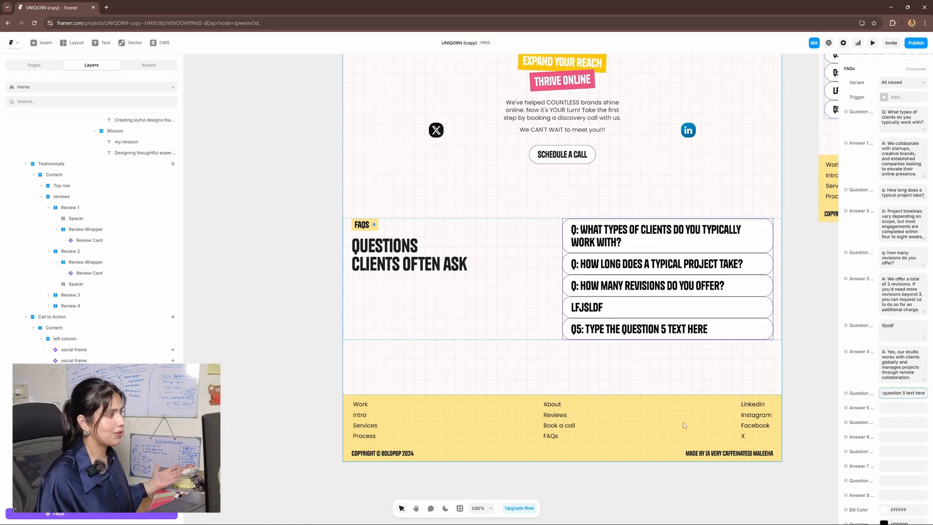
{"action": "scroll", "coordinate": [672, 340], "scroll_direction": "down", "scroll_amount": 1}
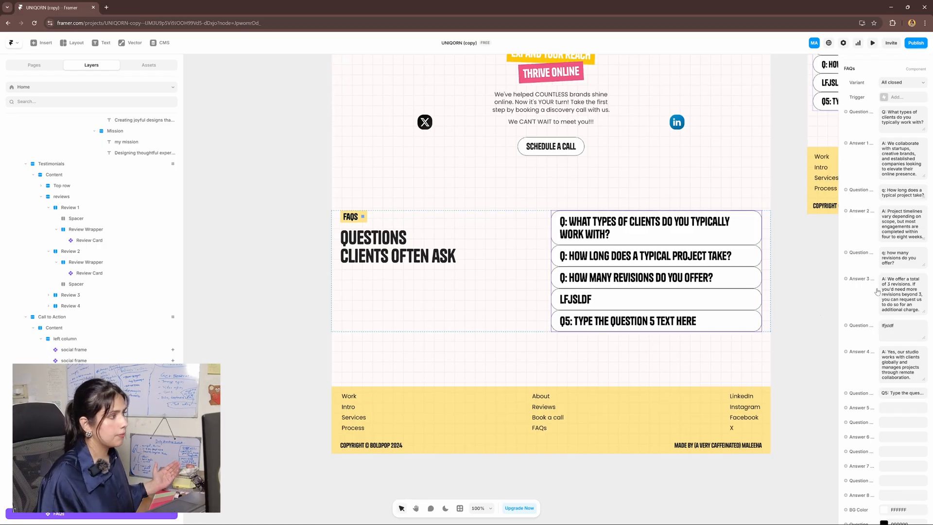
{"action": "scroll", "coordinate": [899, 294], "scroll_direction": "down", "scroll_amount": 2}
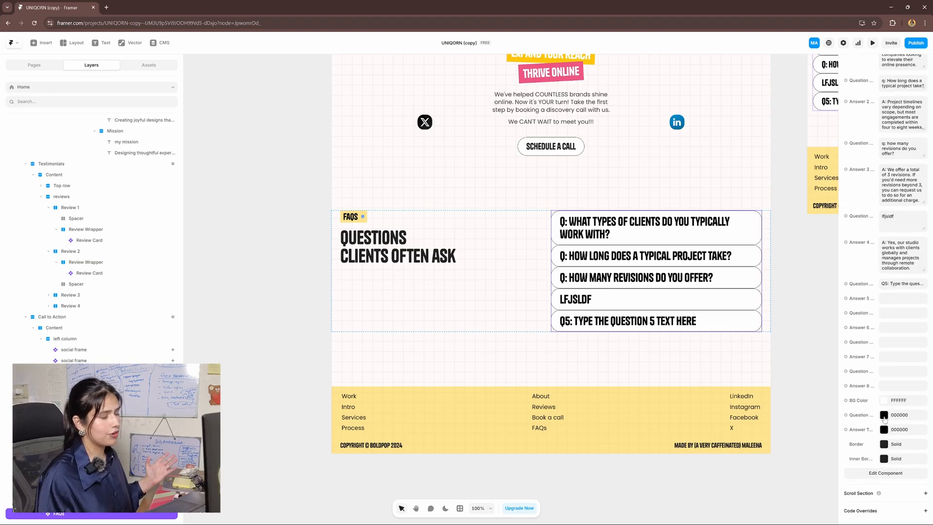
Set card background B51919, question text D1CDCD and answer text FF2424
{"action": "left_click", "coordinate": [883, 400]}
{"action": "left_click", "coordinate": [814, 330]}
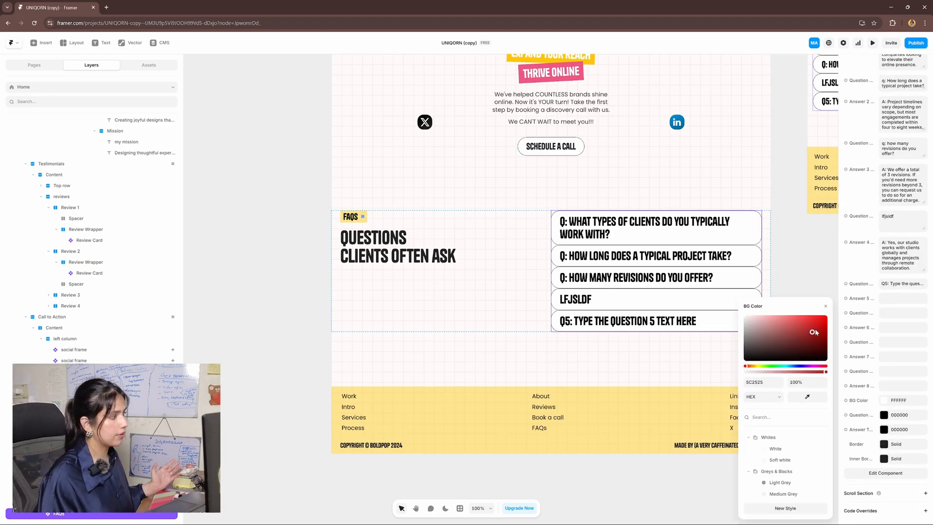
{"action": "left_click", "coordinate": [885, 415]}
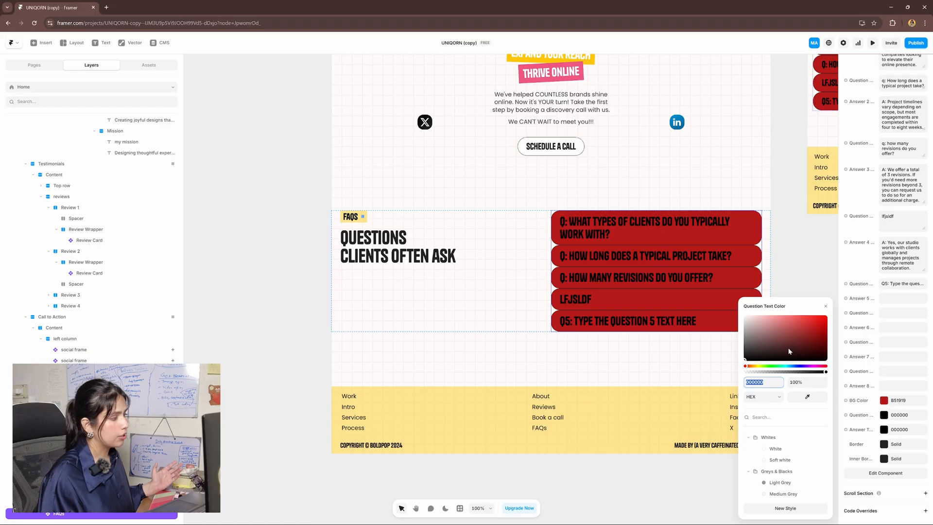
{"action": "left_click", "coordinate": [745, 324]}
{"action": "left_click", "coordinate": [885, 430]}
{"action": "left_click", "coordinate": [815, 316]}
Make the card border pink FFBFBF and choose an inner border colour
{"action": "left_click", "coordinate": [892, 445]}
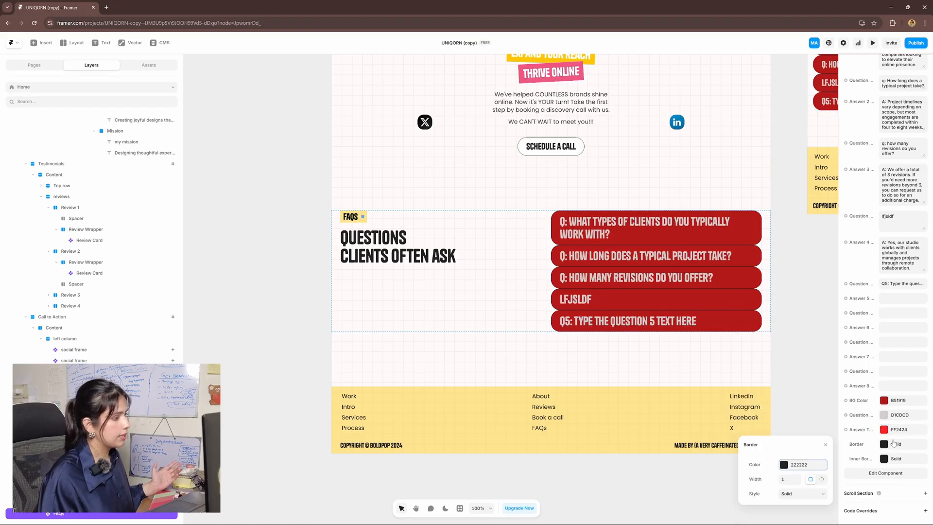
{"action": "left_click", "coordinate": [796, 464]}
{"action": "left_click", "coordinate": [764, 316]}
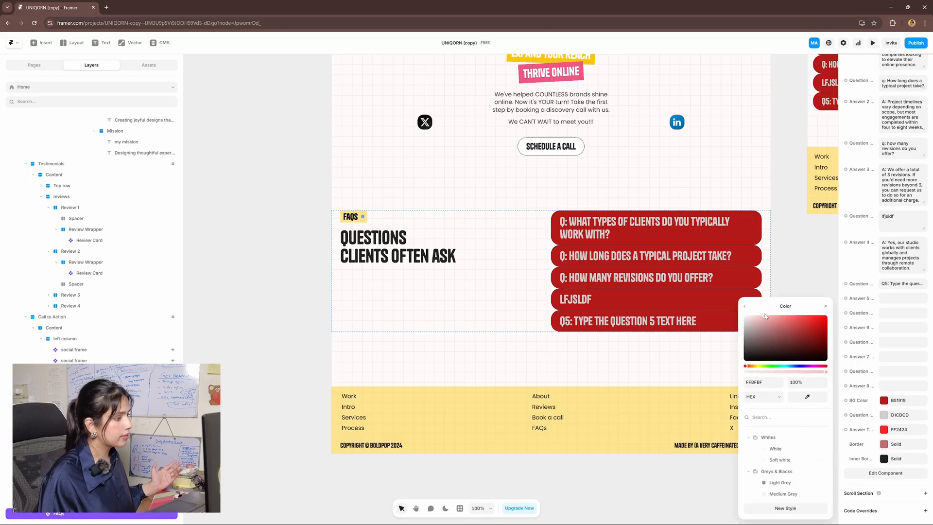
{"action": "left_click", "coordinate": [897, 461]}
{"action": "left_click", "coordinate": [796, 464]}
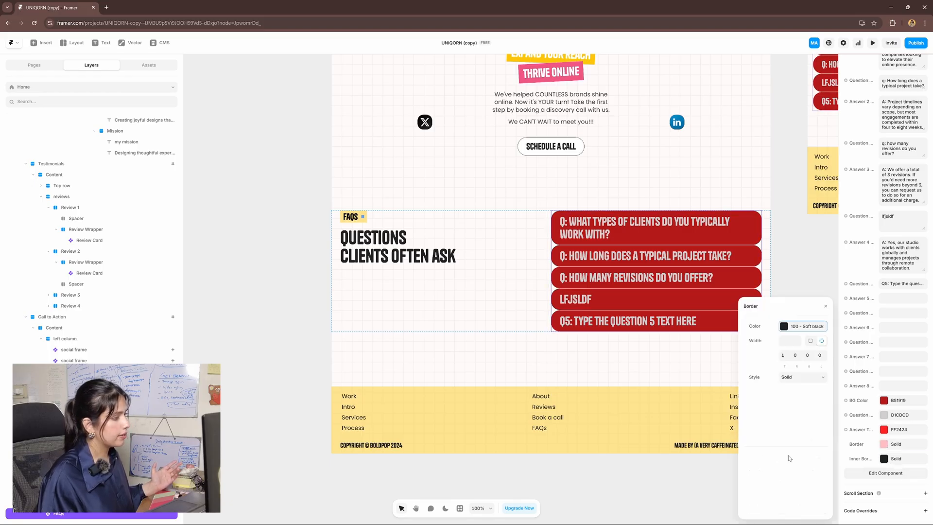
{"action": "left_click", "coordinate": [804, 318]}
{"action": "left_click", "coordinate": [823, 265]}
{"action": "scroll", "coordinate": [774, 280], "scroll_direction": "down", "scroll_amount": 3}
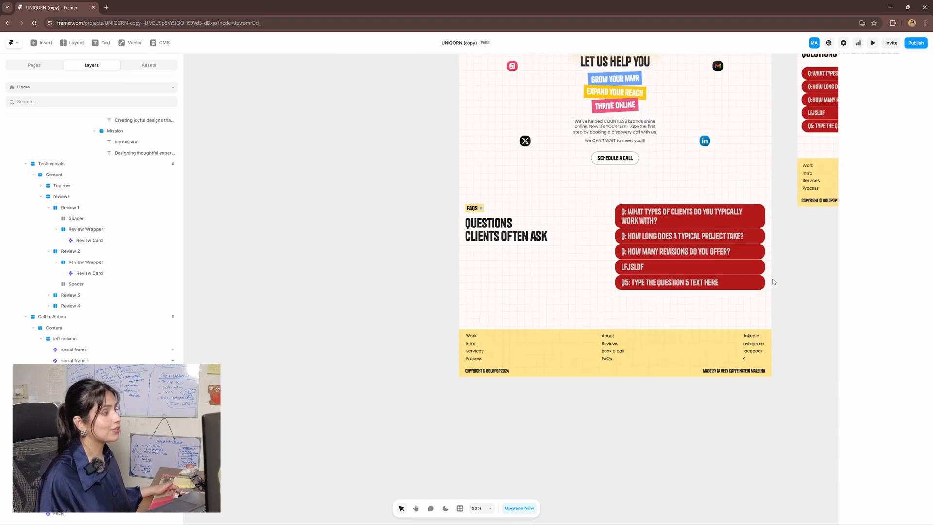
{"action": "left_click_drag", "start_coordinate": [773, 280], "coordinate": [738, 370]}
{"action": "scroll", "coordinate": [743, 369], "scroll_direction": "down", "scroll_amount": 1}
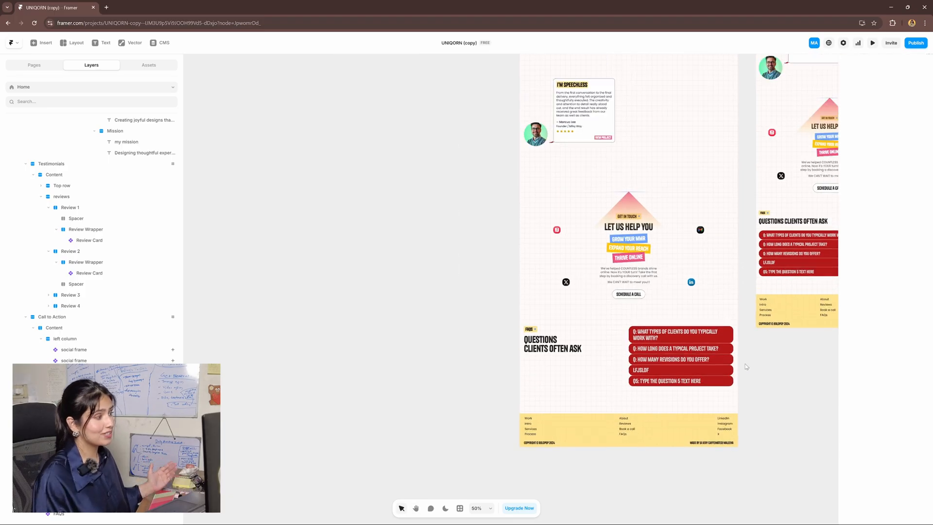
{"action": "left_click_drag", "start_coordinate": [746, 367], "coordinate": [828, 419]}
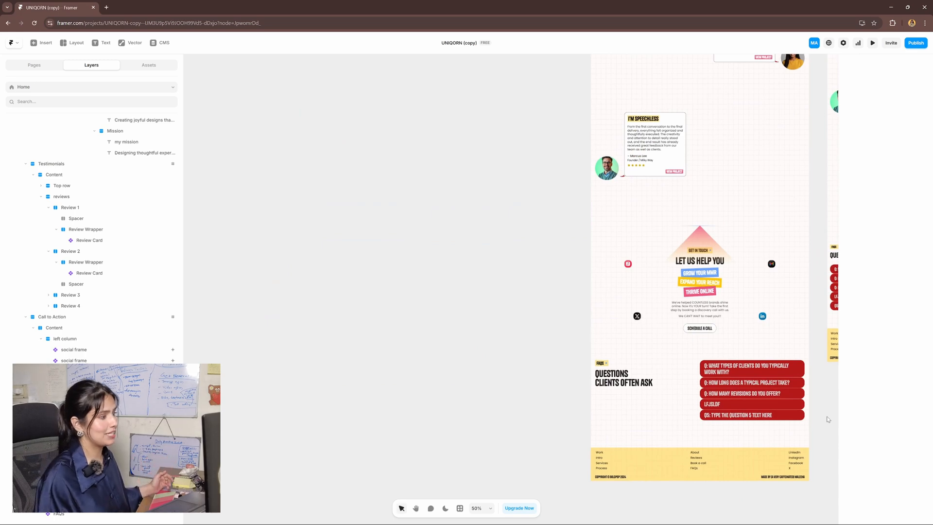
{"action": "scroll", "coordinate": [775, 427], "scroll_direction": "up", "scroll_amount": 1}
{"action": "scroll", "coordinate": [726, 435], "scroll_direction": "up", "scroll_amount": 3}
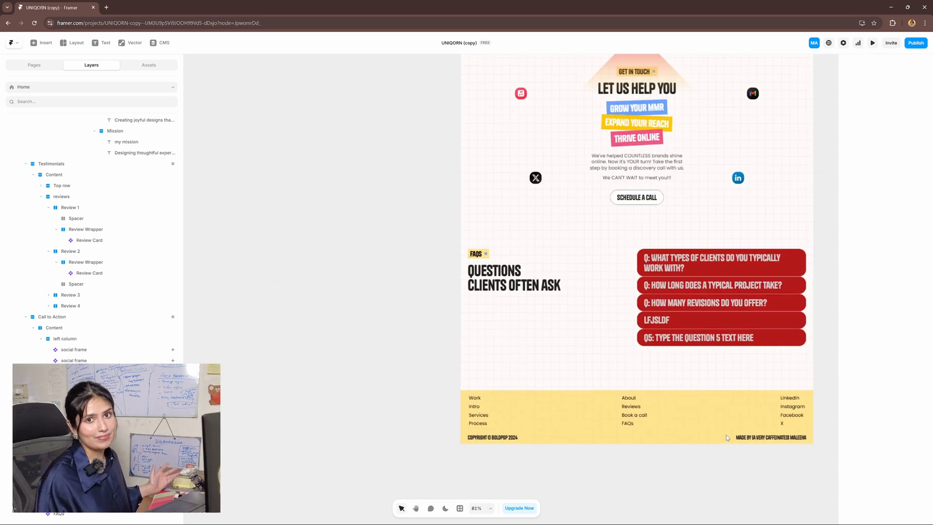
{"action": "scroll", "coordinate": [726, 435], "scroll_direction": "down", "scroll_amount": 1}
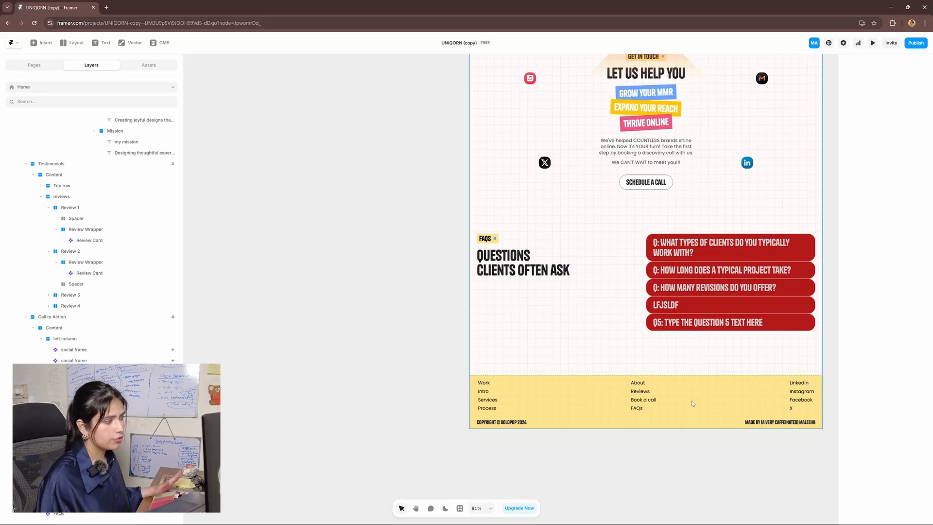
{"action": "double_click", "coordinate": [695, 401]}
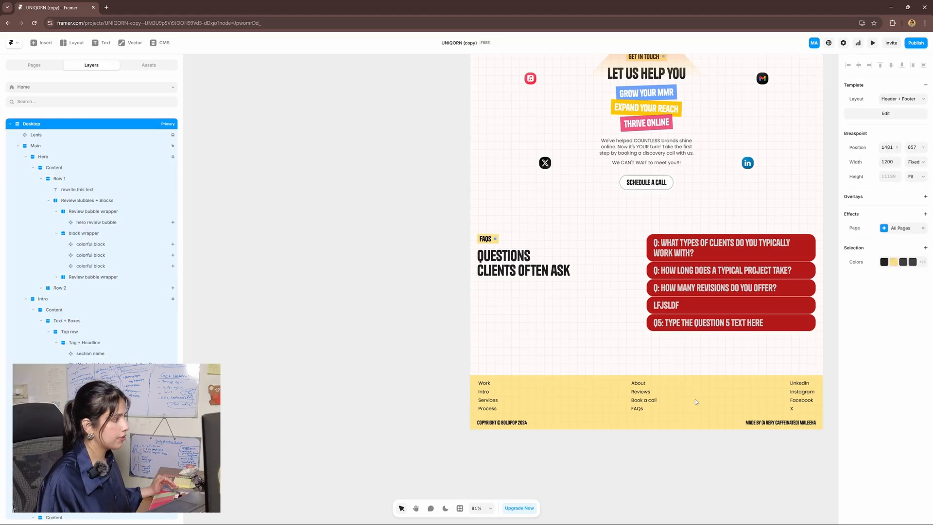
{"action": "double_click", "coordinate": [555, 333]}
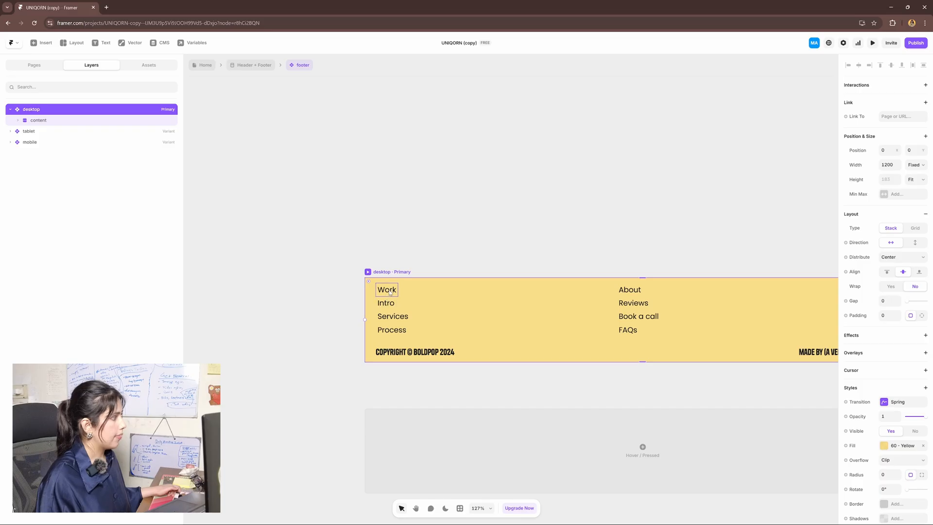
Select the Work, Intro, Services and Process footer links in turn
{"action": "left_click", "coordinate": [390, 295]}
{"action": "left_click", "coordinate": [391, 303]}
{"action": "left_click", "coordinate": [394, 317]}
{"action": "left_click", "coordinate": [394, 326]}
{"action": "left_click", "coordinate": [392, 305]}
{"action": "left_click", "coordinate": [390, 292]}
{"action": "left_click", "coordinate": [389, 303]}
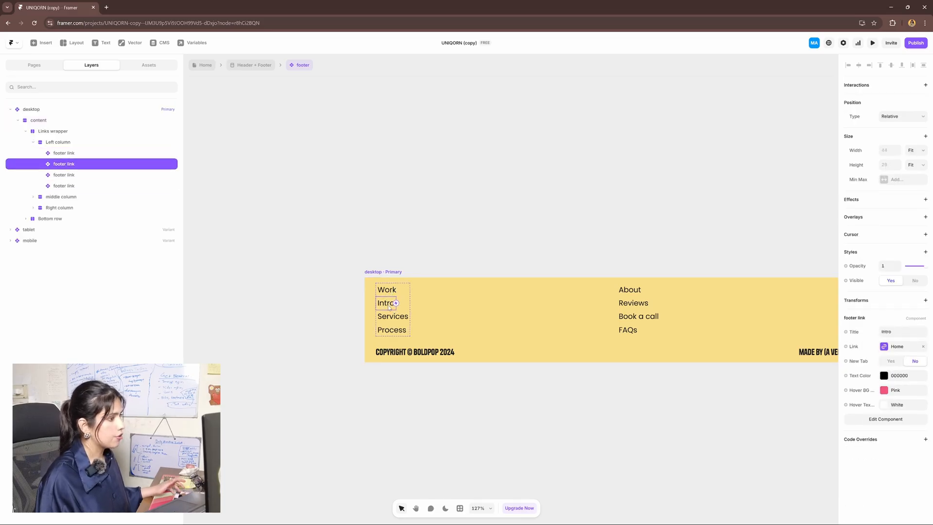
{"action": "left_click", "coordinate": [389, 318]}
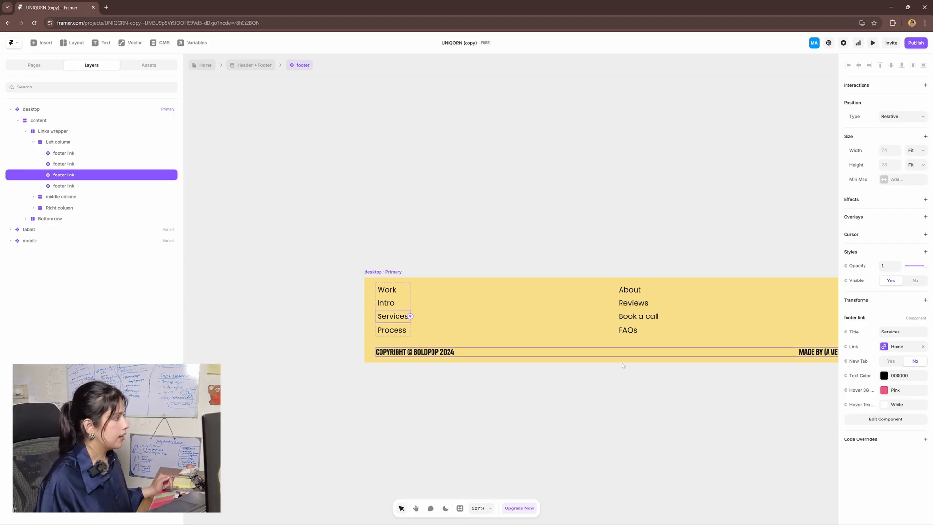
Delete the X and Facebook links from the footer's social column
{"action": "left_click_drag", "start_coordinate": [551, 391], "coordinate": [514, 381]}
{"action": "left_click_drag", "start_coordinate": [766, 381], "coordinate": [601, 373]}
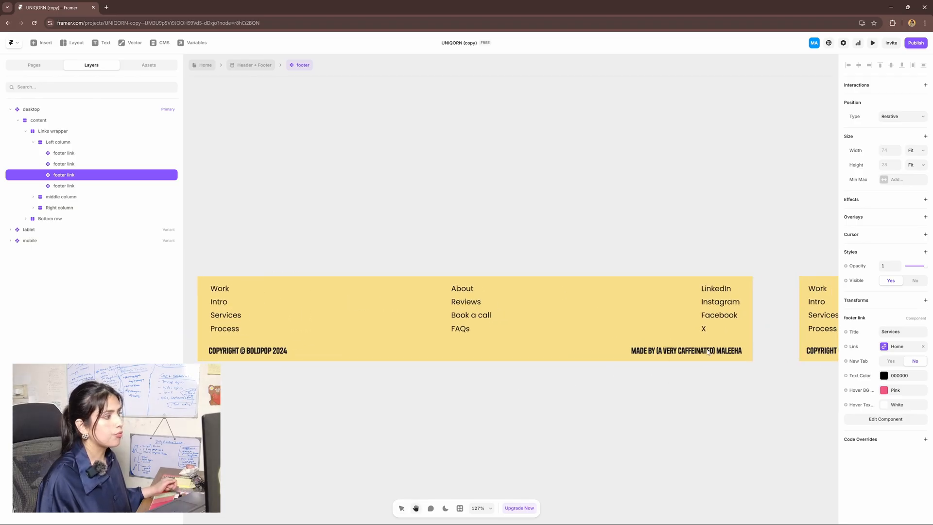
{"action": "left_click", "coordinate": [705, 328]}
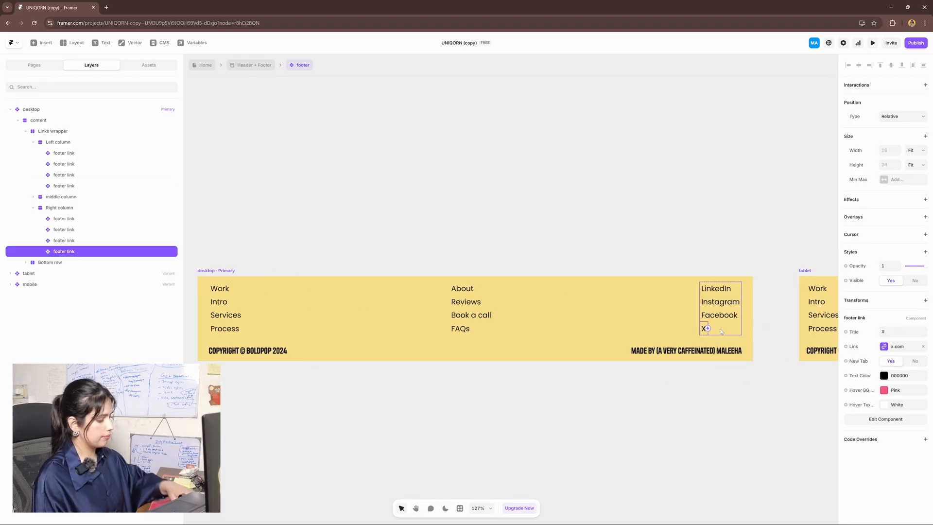
{"action": "key", "text": "Delete"}
{"action": "left_click", "coordinate": [721, 317]}
{"action": "key", "text": "Delete"}
Duplicate the Instagram link, title the copy 'change', and preview the footer
{"action": "left_click", "coordinate": [729, 303]}
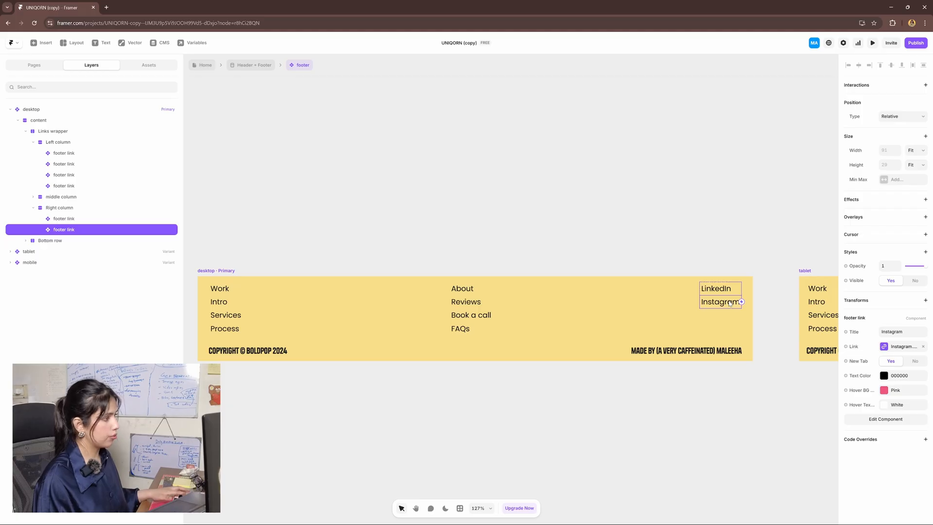
{"action": "key", "text": "ctrl+d"}
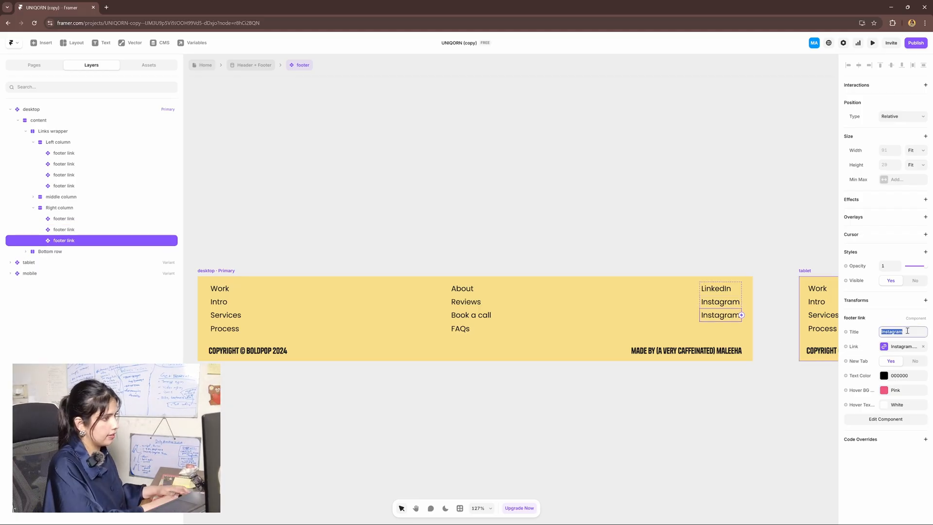
{"action": "type", "text": "change"}
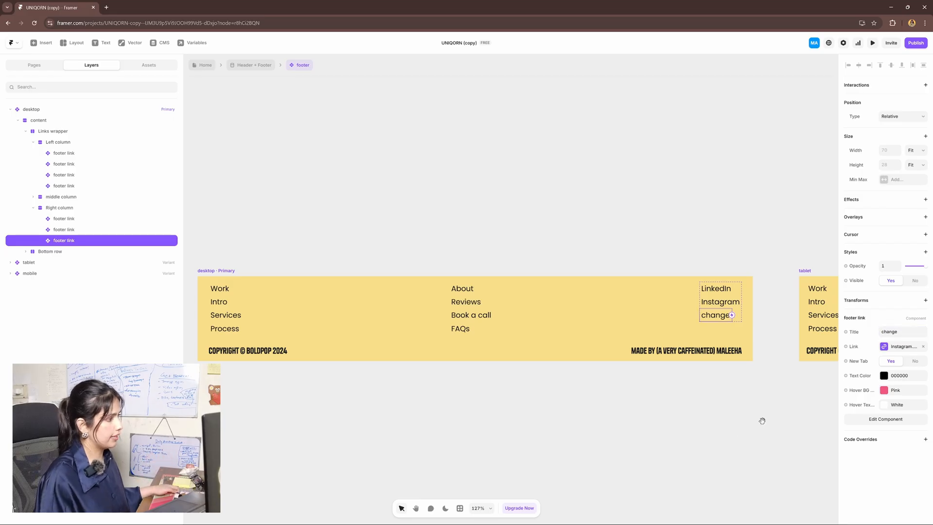
{"action": "scroll", "coordinate": [784, 416], "scroll_direction": "down", "scroll_amount": 5}
{"action": "left_click_drag", "start_coordinate": [782, 414], "coordinate": [733, 403]}
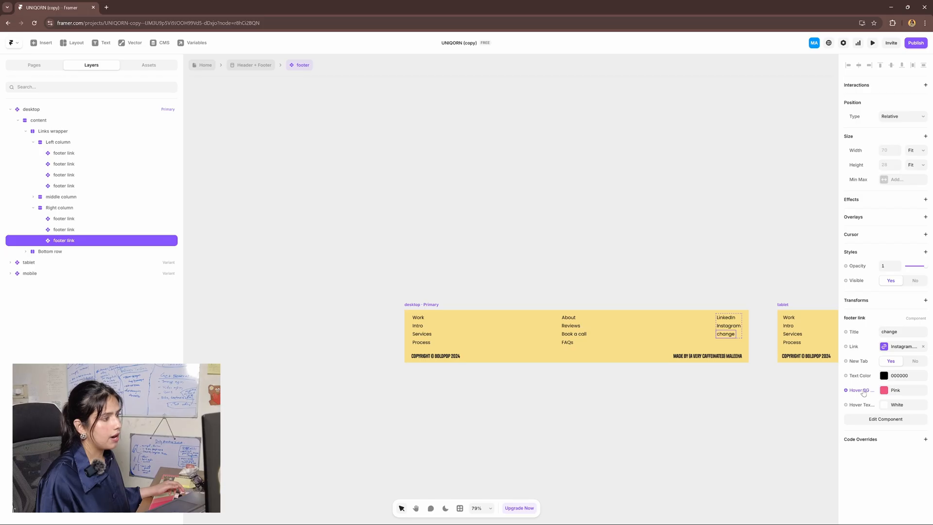
{"action": "left_click", "coordinate": [423, 304]}
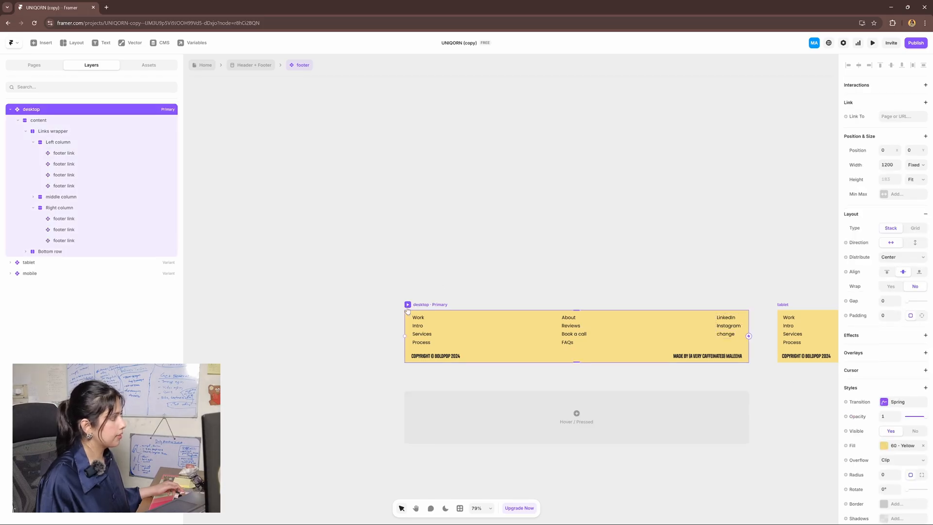
{"action": "key", "text": "ctrl+p"}
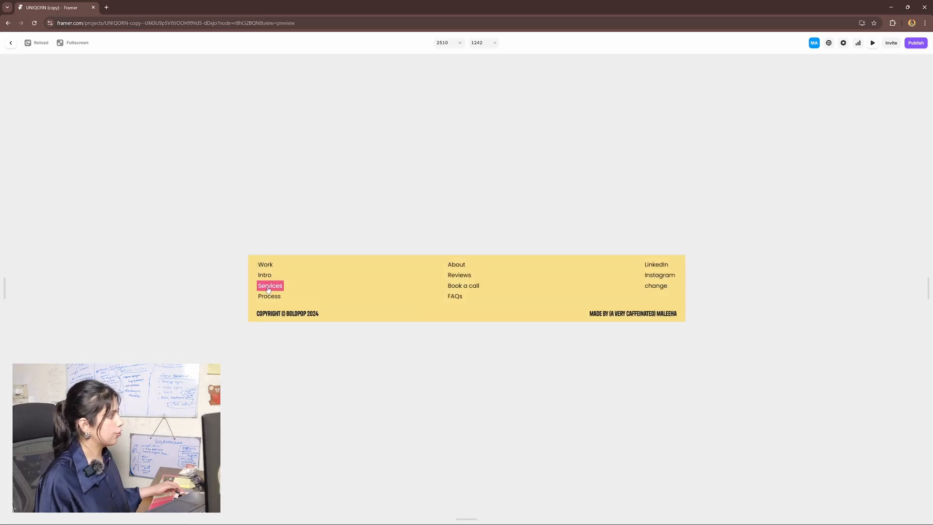
Set the Work link's hover background colour to 856770
{"action": "left_click", "coordinate": [9, 46]}
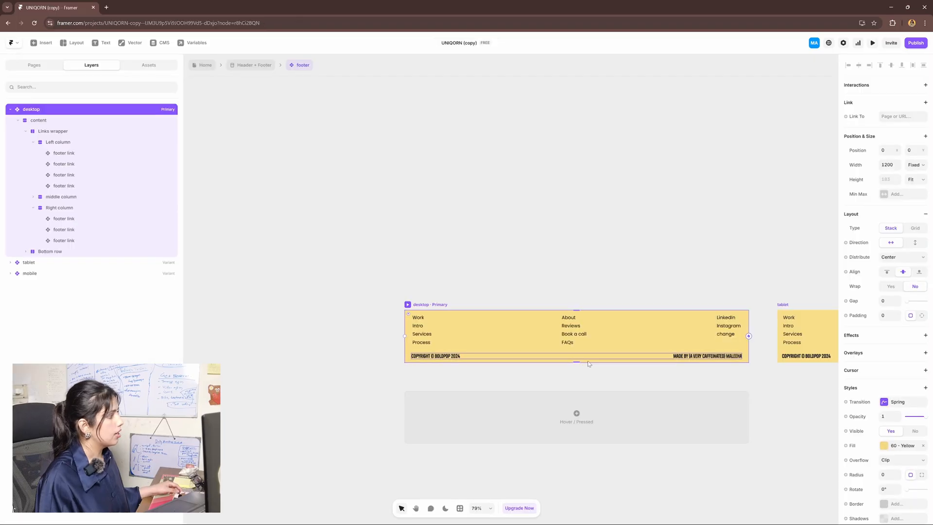
{"action": "scroll", "coordinate": [479, 373], "scroll_direction": "up", "scroll_amount": 3}
{"action": "left_click", "coordinate": [392, 295], "text": "ctrl"}
{"action": "key", "text": "space"}
{"action": "left_click_drag", "start_coordinate": [489, 331], "coordinate": [563, 329]}
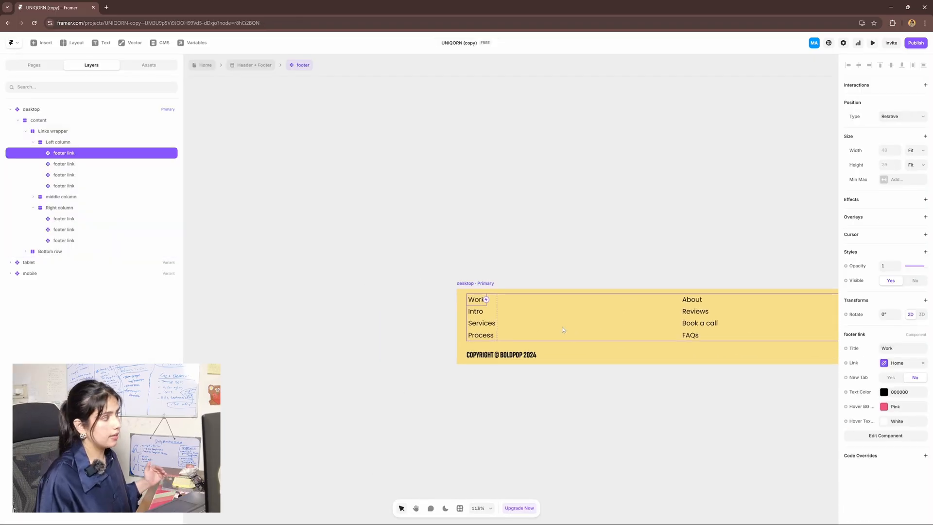
{"action": "left_click", "coordinate": [886, 408]}
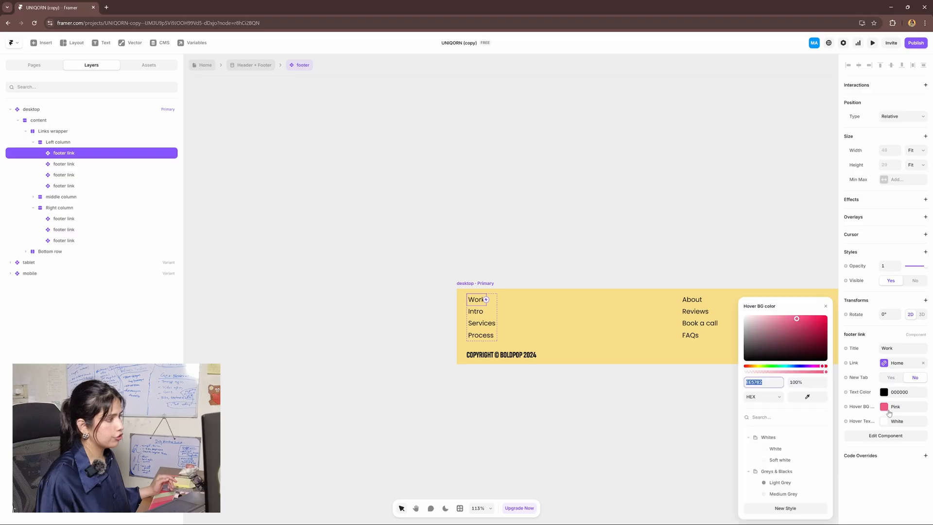
{"action": "left_click_drag", "start_coordinate": [787, 346], "coordinate": [771, 342]}
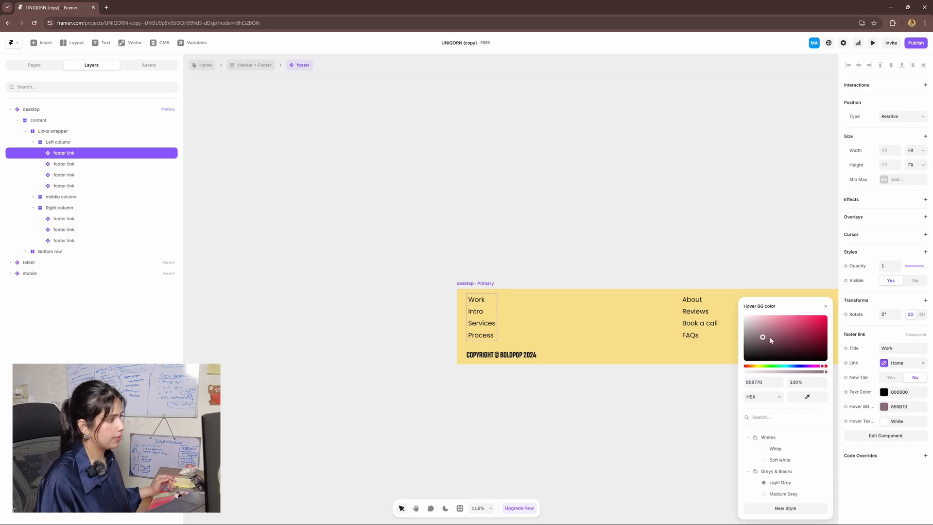
{"action": "left_click", "coordinate": [787, 367]}
Preview the footer to check the new hover colour
{"action": "left_click", "coordinate": [458, 283]}
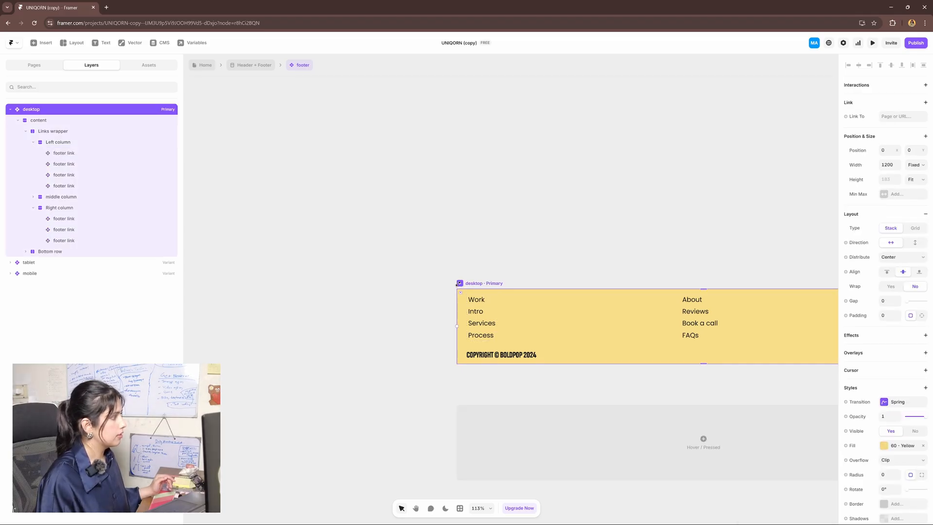
{"action": "key", "text": "ctrl+p"}
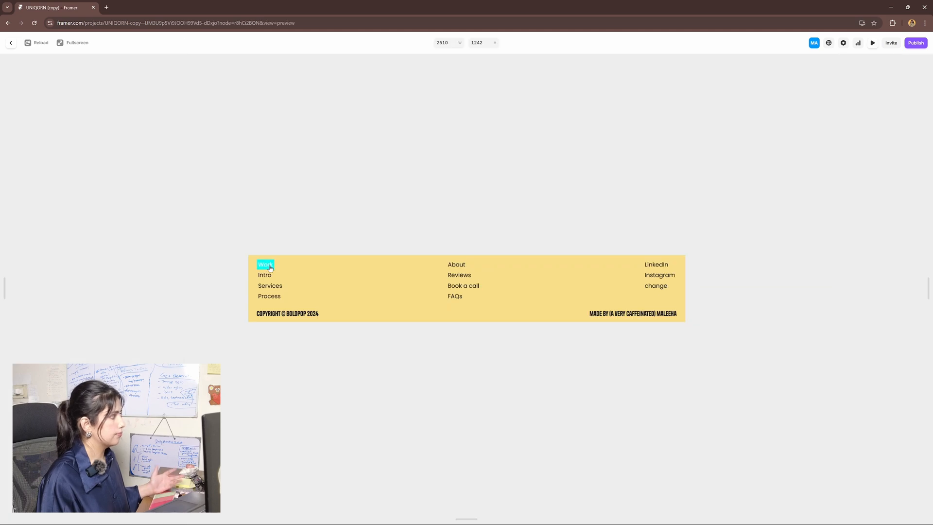
{"action": "left_click", "coordinate": [11, 43]}
Change the desktop footer's background fill to Soft white, then go to the 404 page
{"action": "left_click_drag", "start_coordinate": [574, 253], "coordinate": [508, 249]}
{"action": "scroll", "coordinate": [508, 249], "scroll_direction": "down", "scroll_amount": 2}
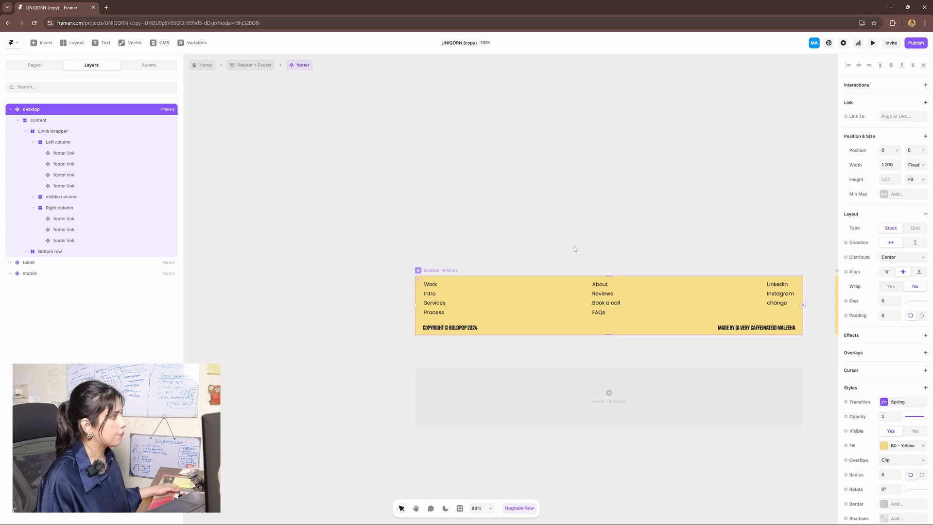
{"action": "left_click_drag", "start_coordinate": [454, 265], "coordinate": [433, 252]}
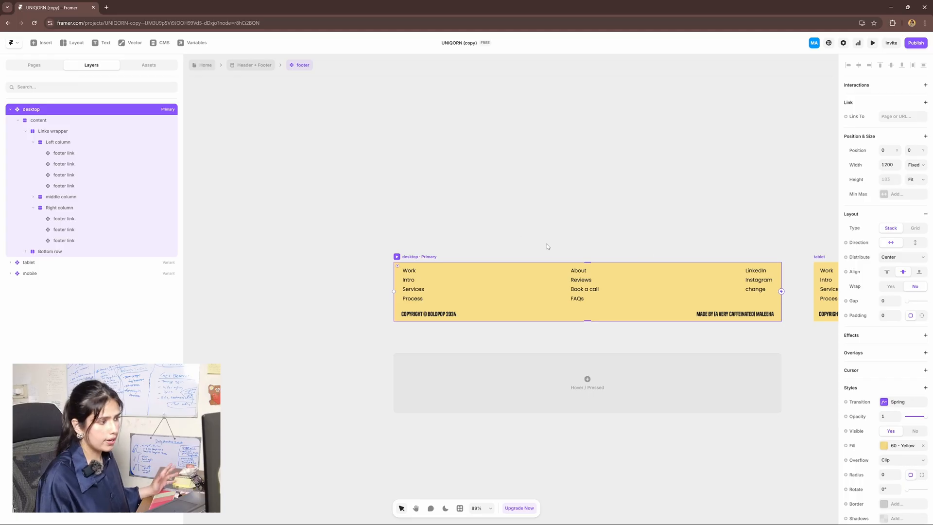
{"action": "scroll", "coordinate": [886, 395], "scroll_direction": "down", "scroll_amount": 2}
{"action": "left_click", "coordinate": [884, 350]}
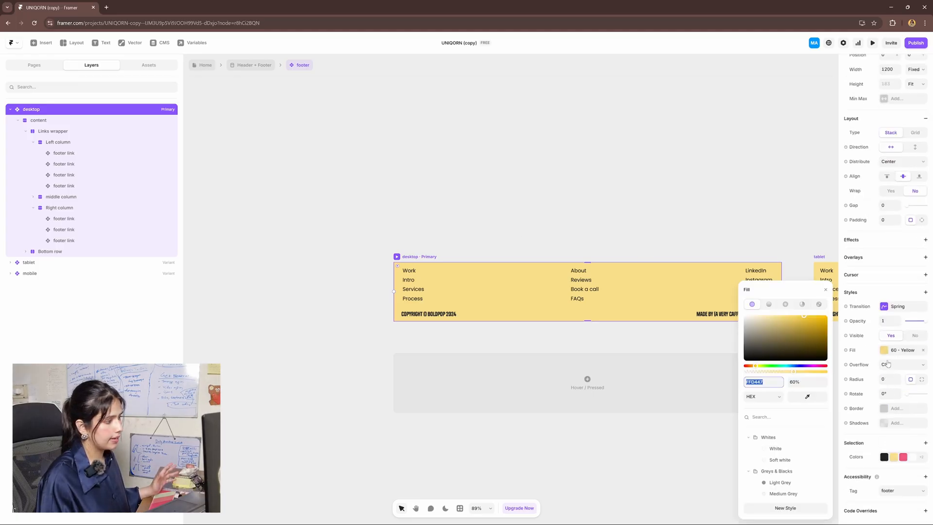
{"action": "left_click", "coordinate": [794, 459]}
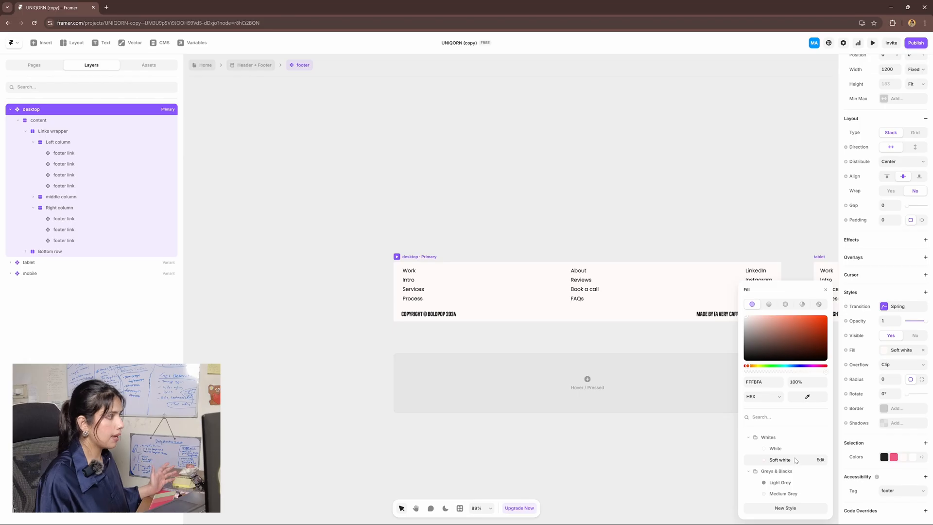
{"action": "left_click", "coordinate": [568, 233]}
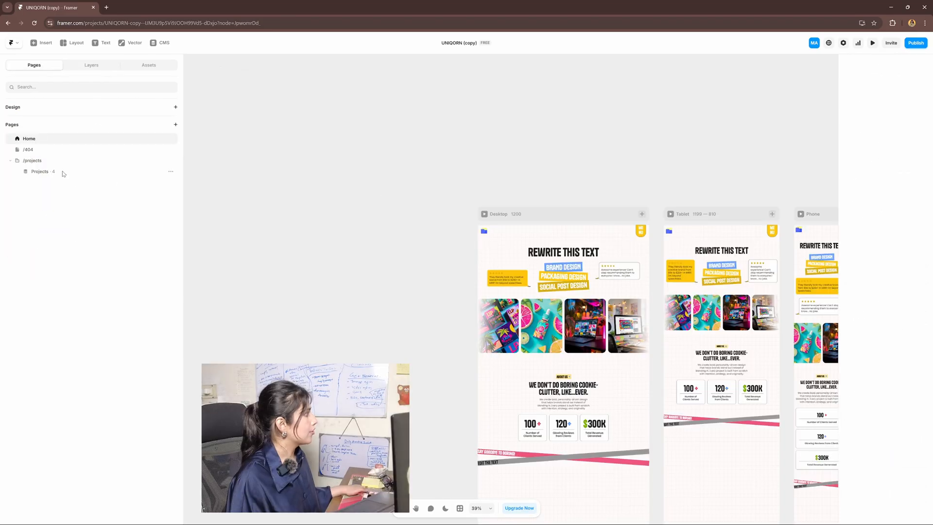
{"action": "left_click", "coordinate": [35, 150]}
Select the words THIS PAGE in the 404 heading
{"action": "left_click_drag", "start_coordinate": [534, 410], "coordinate": [605, 364]}
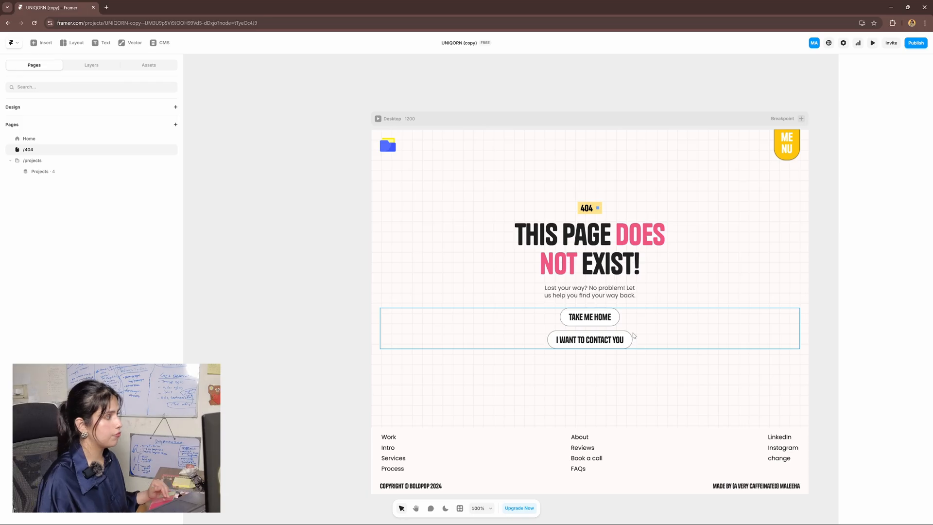
{"action": "left_click", "coordinate": [638, 234]}
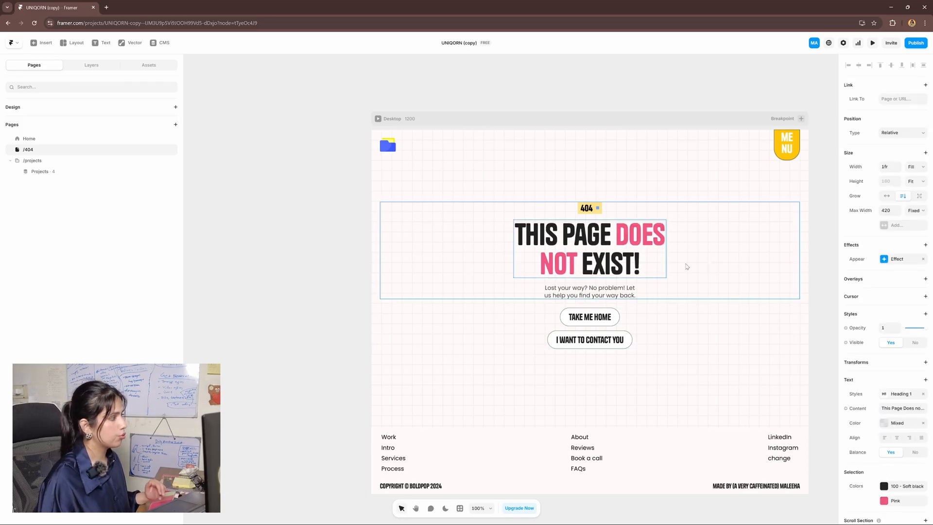
{"action": "double_click", "coordinate": [581, 242]}
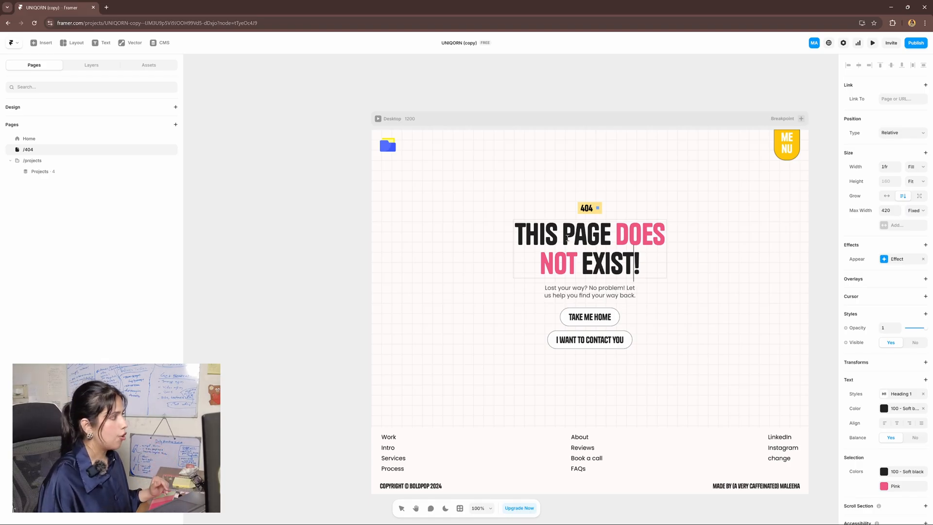
{"action": "left_click_drag", "start_coordinate": [515, 237], "coordinate": [608, 234]}
Colour the selected words THIS PAGE muted beige B3AA8F
{"action": "scroll", "coordinate": [869, 432], "scroll_direction": "down", "scroll_amount": 1}
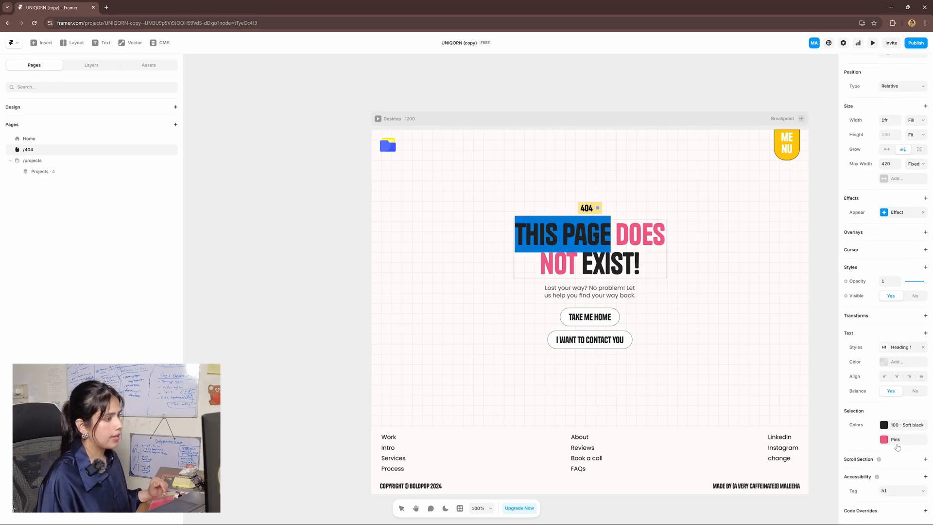
{"action": "left_click", "coordinate": [890, 362]}
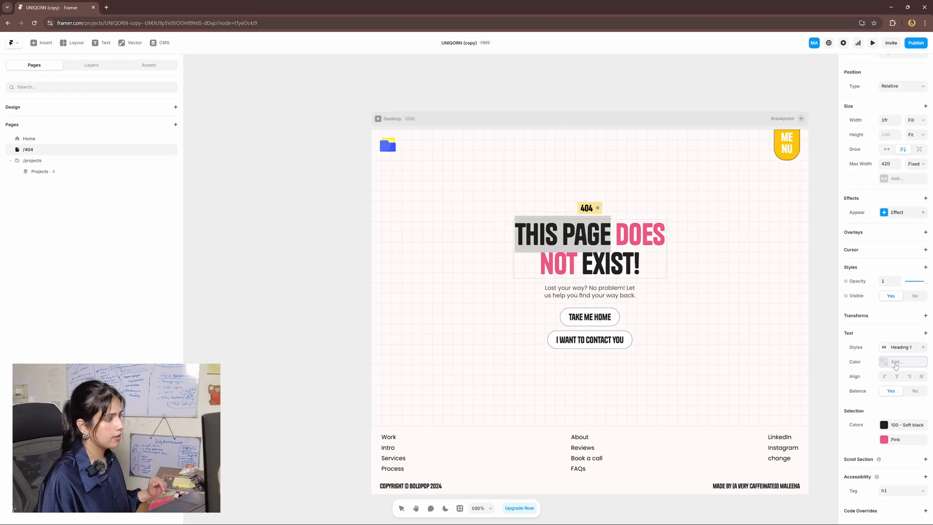
{"action": "scroll", "coordinate": [787, 437], "scroll_direction": "down", "scroll_amount": 3}
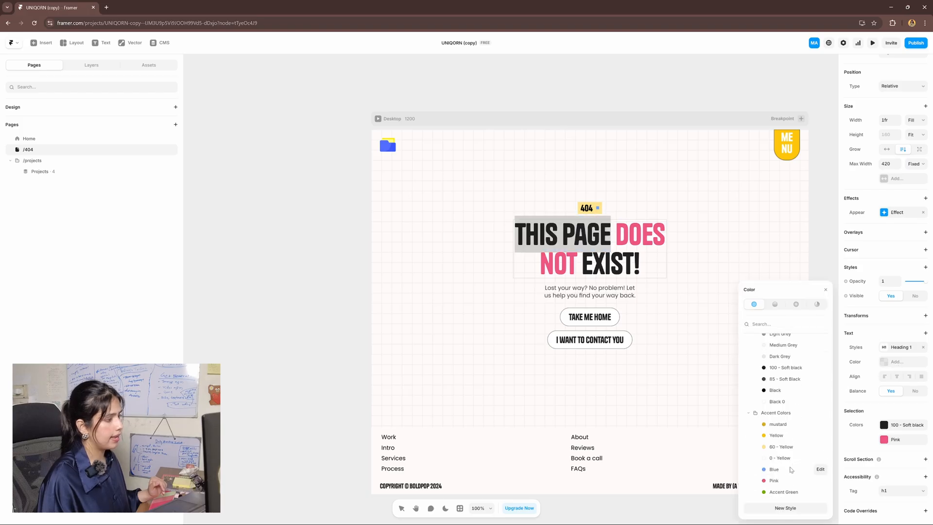
{"action": "left_click", "coordinate": [790, 445]}
{"action": "scroll", "coordinate": [793, 443], "scroll_direction": "up", "scroll_amount": 3}
{"action": "left_click_drag", "start_coordinate": [798, 347], "coordinate": [759, 329]}
{"action": "left_click", "coordinate": [746, 277]}
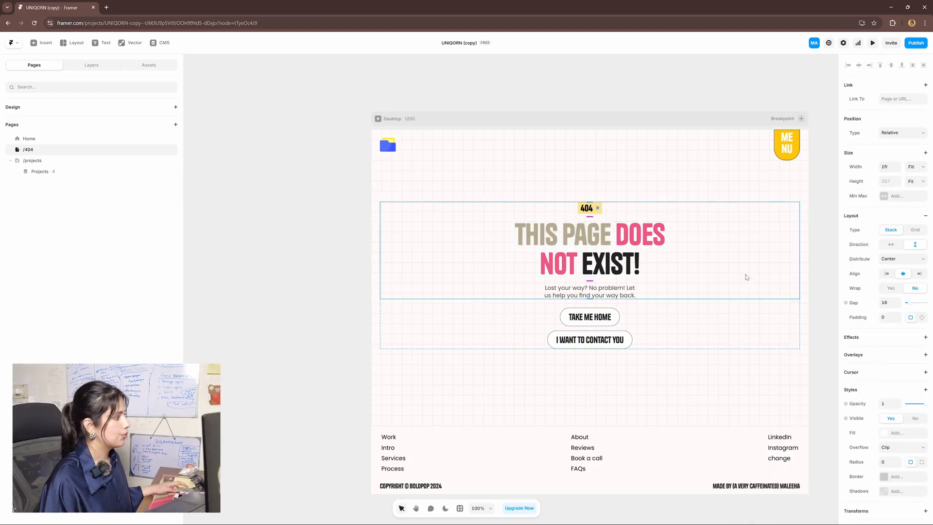
{"action": "scroll", "coordinate": [747, 277], "scroll_direction": "down", "scroll_amount": 2}
{"action": "left_click", "coordinate": [361, 340]}
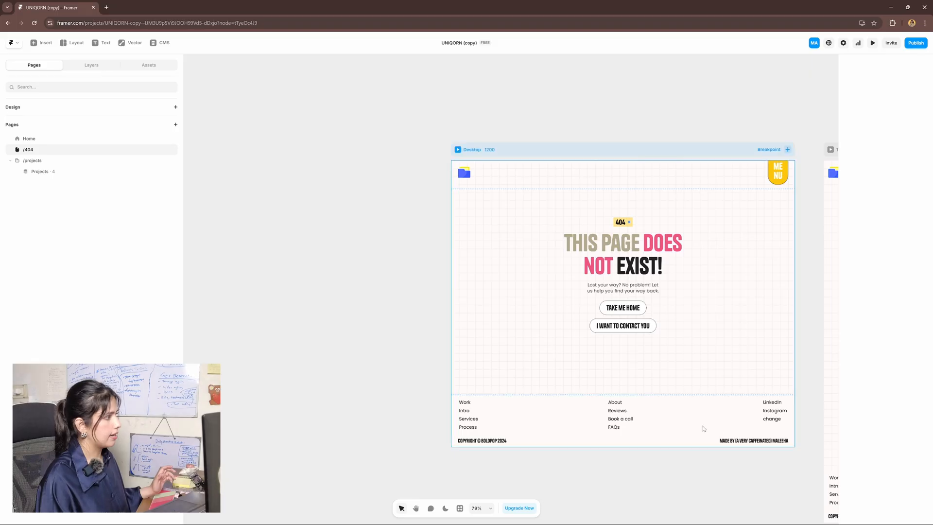
{"action": "left_click_drag", "start_coordinate": [735, 425], "coordinate": [495, 425]}
{"action": "left_click_drag", "start_coordinate": [597, 424], "coordinate": [733, 426]}
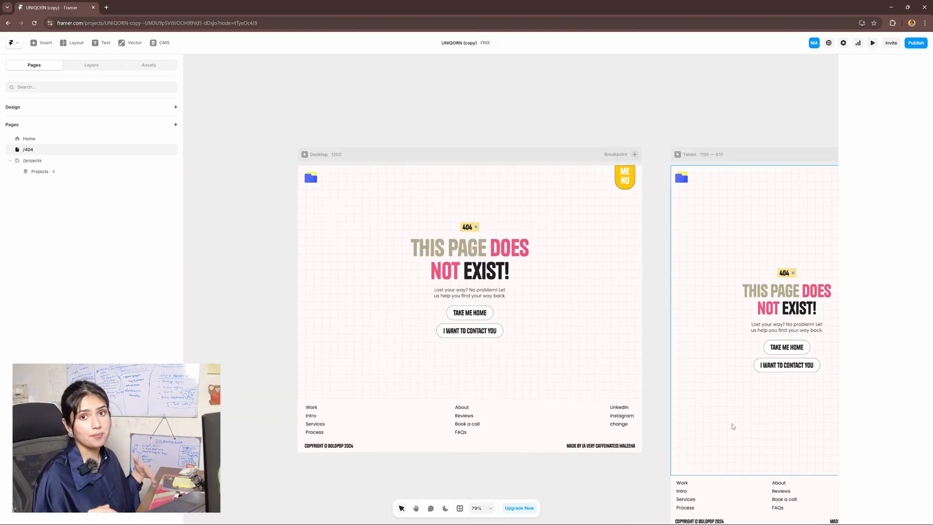
Open the Projects detail page and preview Milky Way, Nova Studio and Neon Harvest
{"action": "left_click", "coordinate": [52, 173]}
{"action": "left_click_drag", "start_coordinate": [620, 351], "coordinate": [645, 269]}
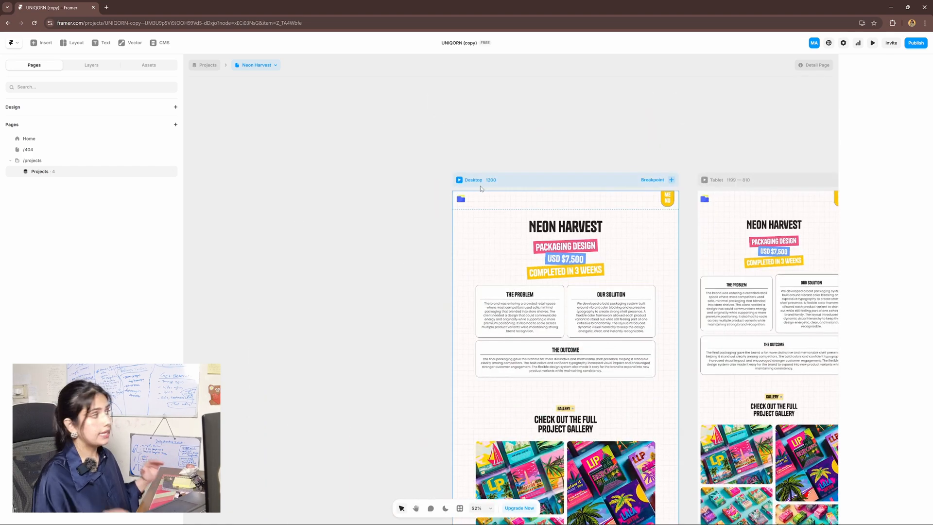
{"action": "left_click", "coordinate": [268, 67]}
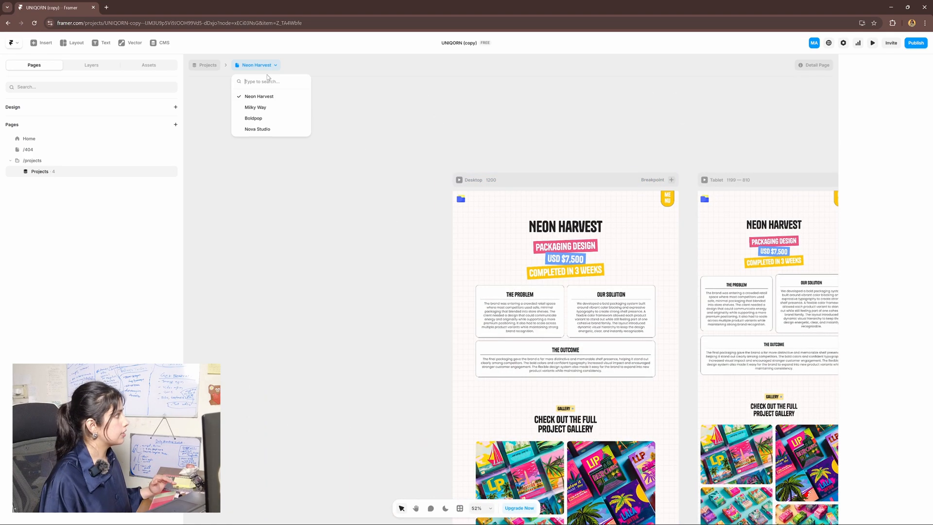
{"action": "left_click", "coordinate": [260, 107]}
{"action": "left_click", "coordinate": [269, 67]}
{"action": "left_click", "coordinate": [263, 128]}
{"action": "left_click", "coordinate": [267, 65]}
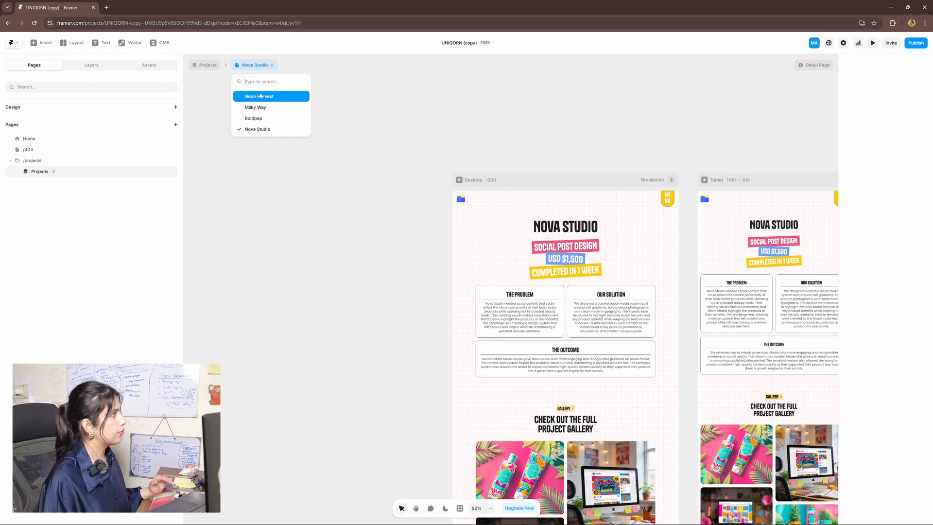
{"action": "left_click", "coordinate": [262, 97]}
{"action": "scroll", "coordinate": [618, 219], "scroll_direction": "up", "scroll_amount": 3, "text": "ctrl"}
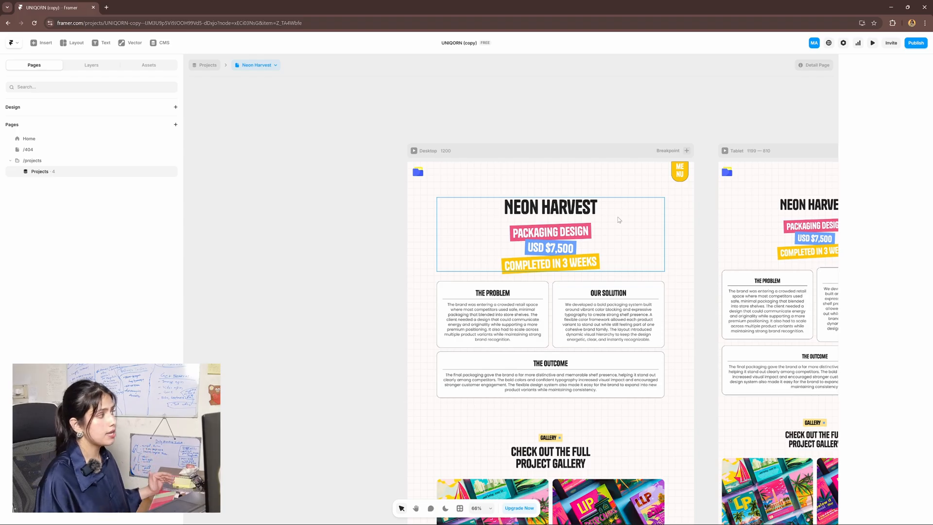
Preview Milky Way, Boldpop and Nova Studio, then briefly view the CMS collection
{"action": "left_click", "coordinate": [257, 66]}
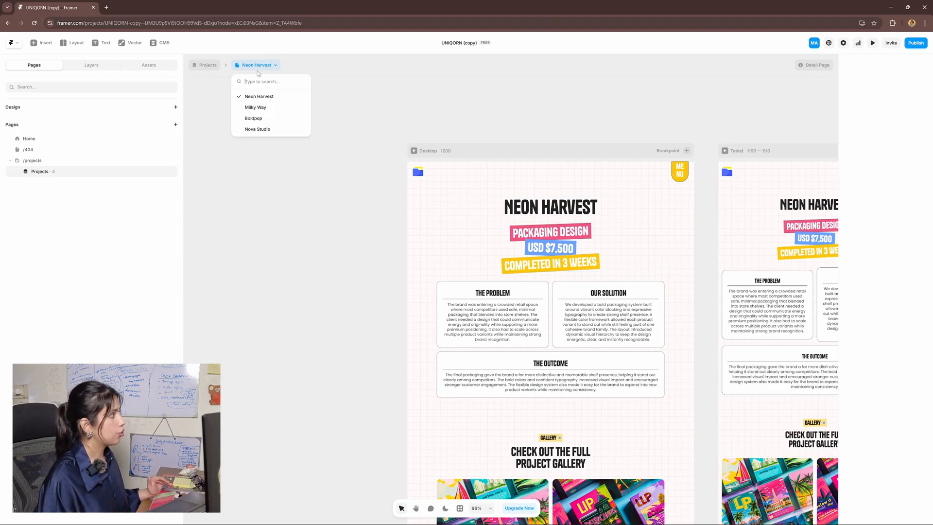
{"action": "left_click", "coordinate": [255, 107]}
{"action": "left_click", "coordinate": [252, 65]}
{"action": "left_click", "coordinate": [254, 118]}
{"action": "left_click", "coordinate": [256, 65]}
{"action": "left_click", "coordinate": [257, 128]}
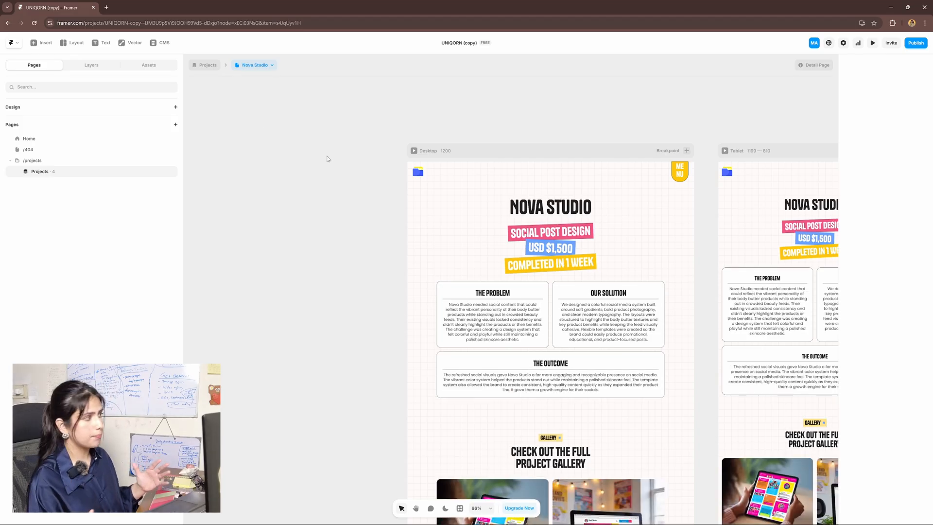
{"action": "left_click", "coordinate": [163, 43]}
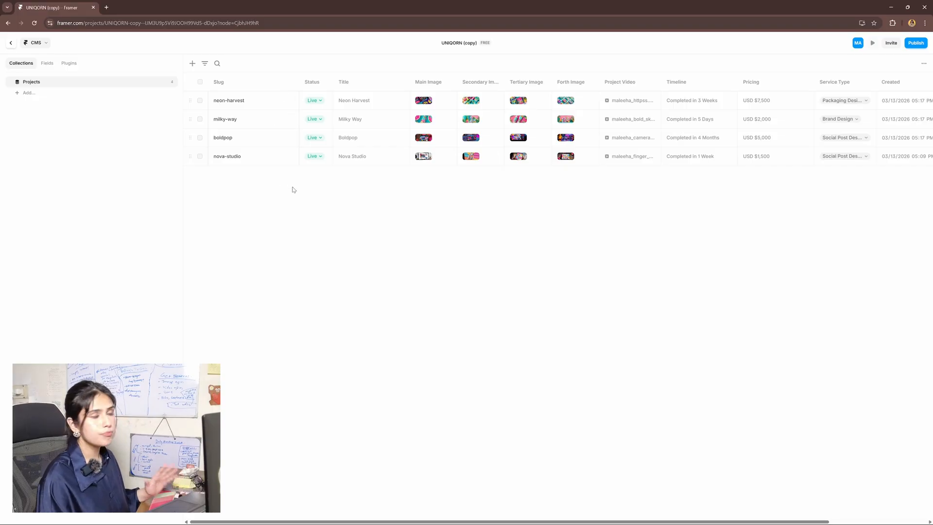
{"action": "left_click", "coordinate": [11, 42]}
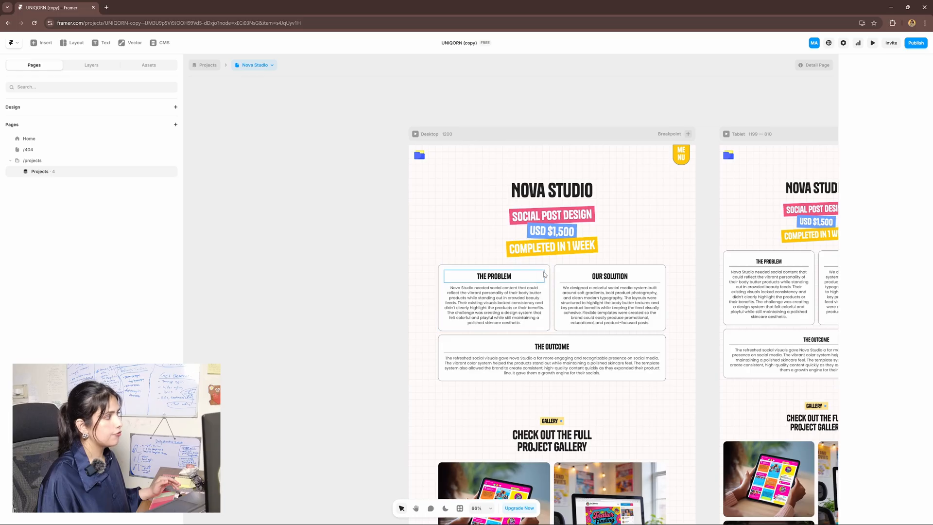
{"action": "left_click", "coordinate": [546, 271]}
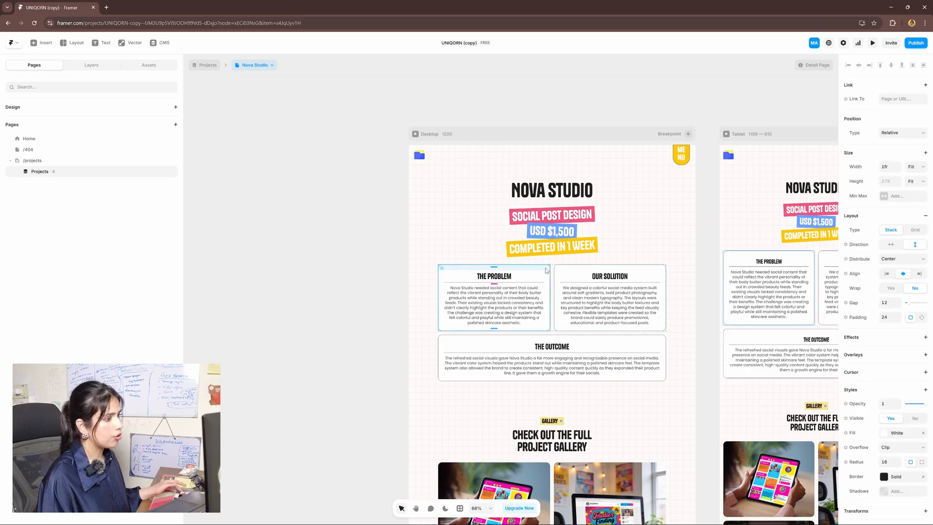
{"action": "scroll", "coordinate": [562, 309], "scroll_direction": "up", "scroll_amount": 3}
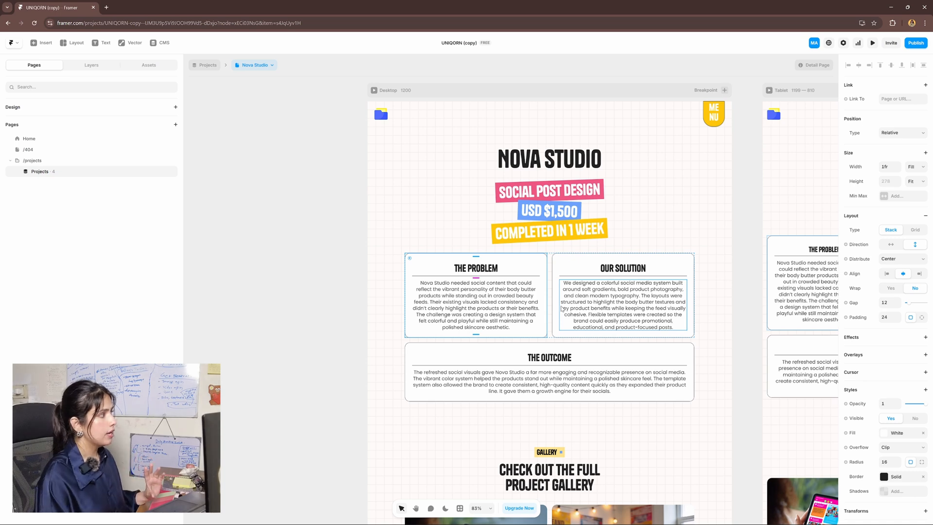
{"action": "scroll", "coordinate": [600, 298], "scroll_direction": "down", "scroll_amount": 1}
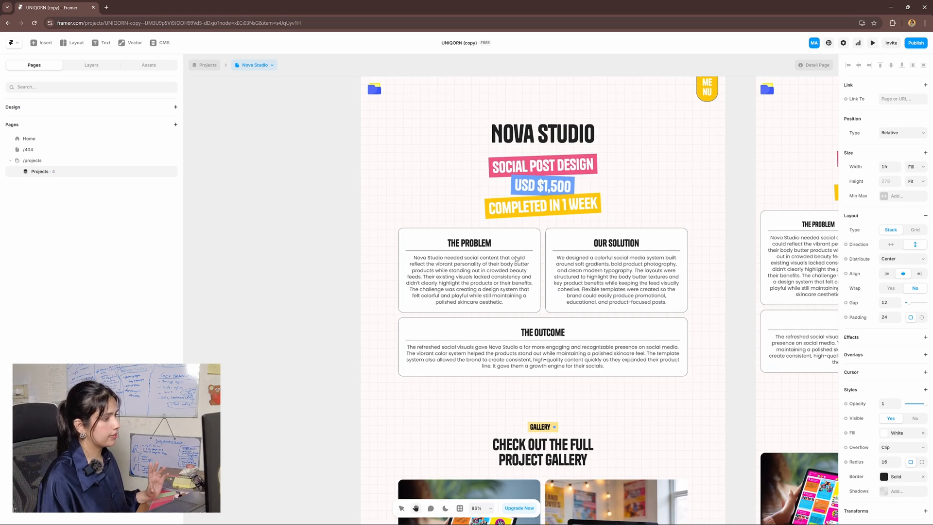
{"action": "scroll", "coordinate": [877, 366], "scroll_direction": "down", "scroll_amount": 2}
{"action": "left_click", "coordinate": [888, 332]}
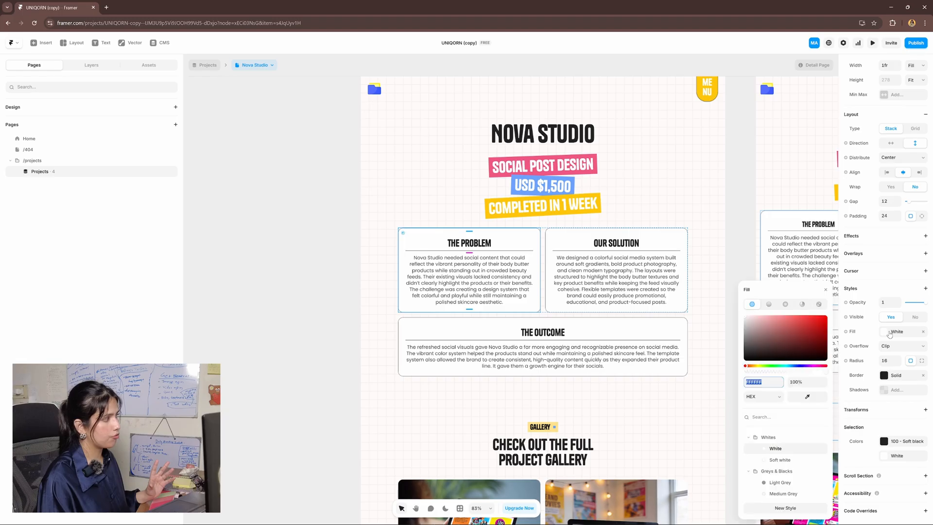
{"action": "scroll", "coordinate": [777, 389], "scroll_direction": "down", "scroll_amount": 3}
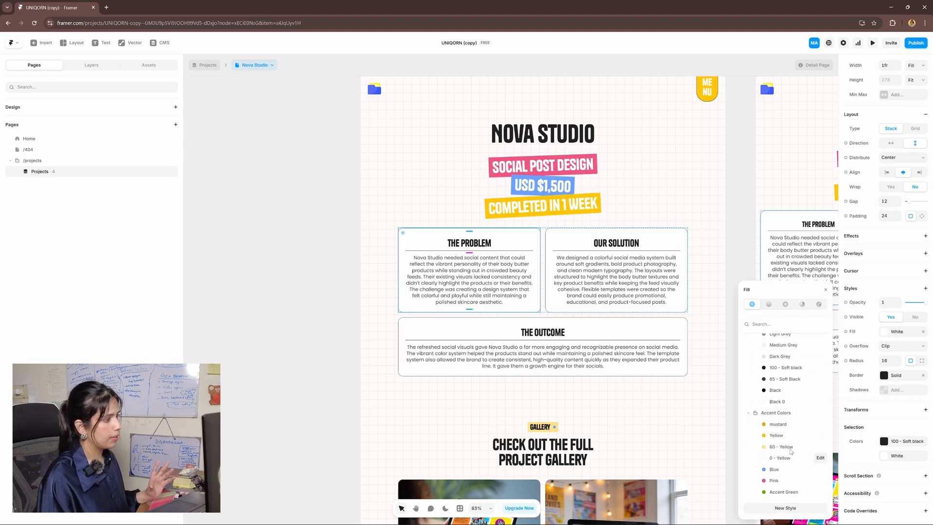
{"action": "left_click", "coordinate": [774, 390]}
{"action": "key", "text": "Escape"}
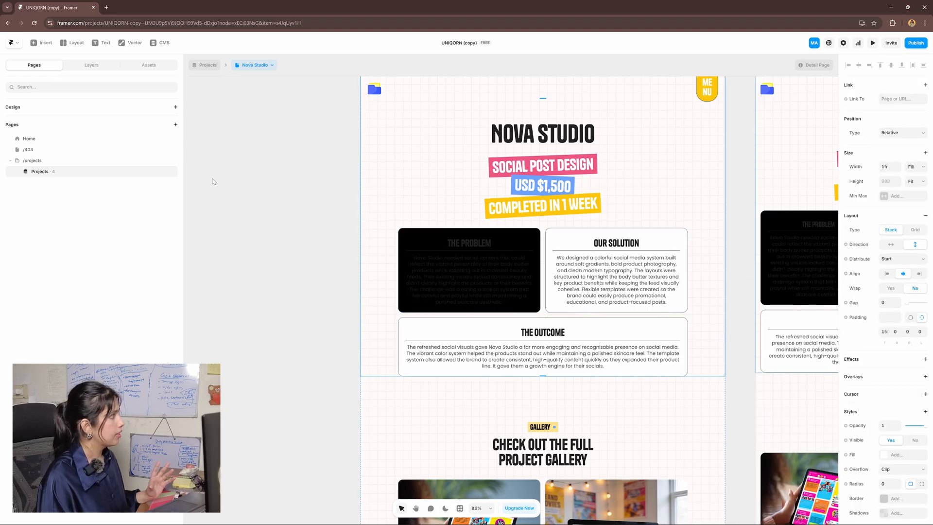
{"action": "left_click", "coordinate": [255, 65]}
{"action": "left_click", "coordinate": [255, 107]}
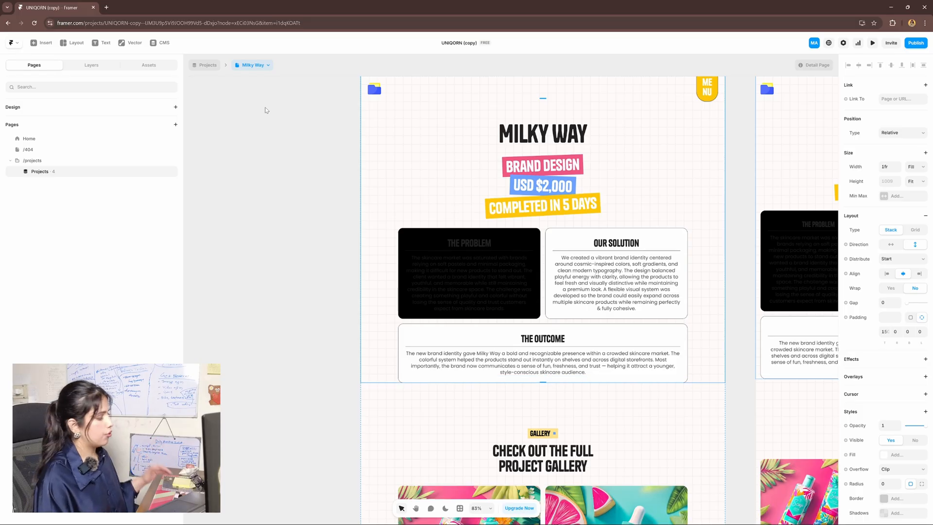
{"action": "left_click", "coordinate": [521, 269]}
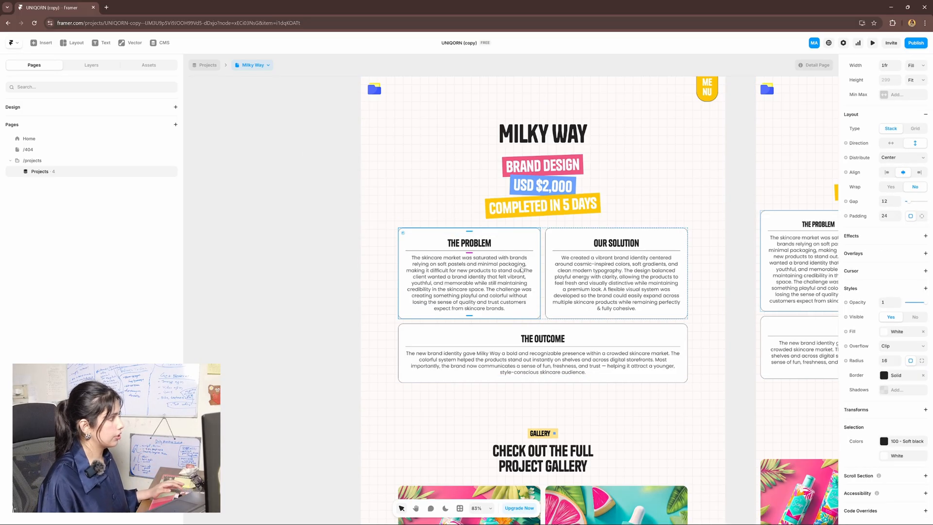
{"action": "left_click_drag", "start_coordinate": [521, 270], "coordinate": [537, 281]}
{"action": "scroll", "coordinate": [537, 281], "scroll_direction": "down", "scroll_amount": 2}
{"action": "left_click_drag", "start_coordinate": [604, 361], "coordinate": [670, 339]}
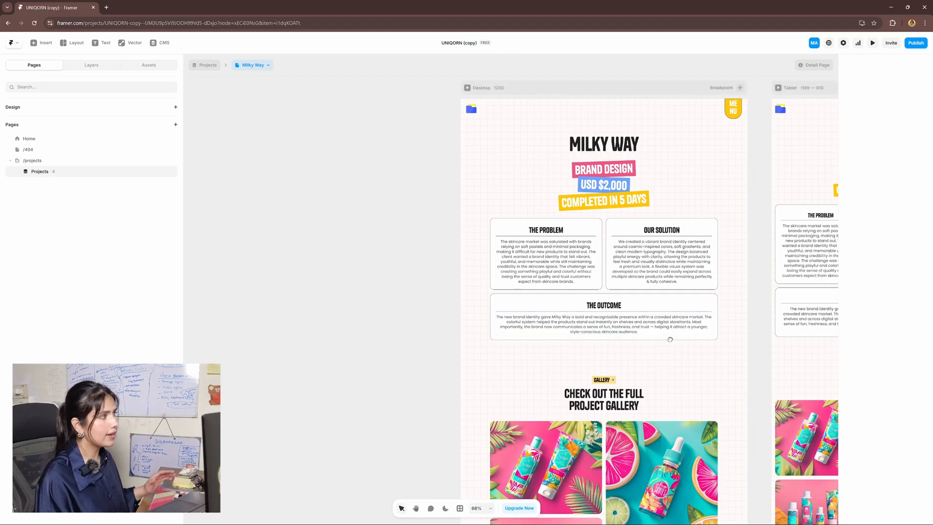
{"action": "scroll", "coordinate": [669, 337], "scroll_direction": "down", "scroll_amount": 1}
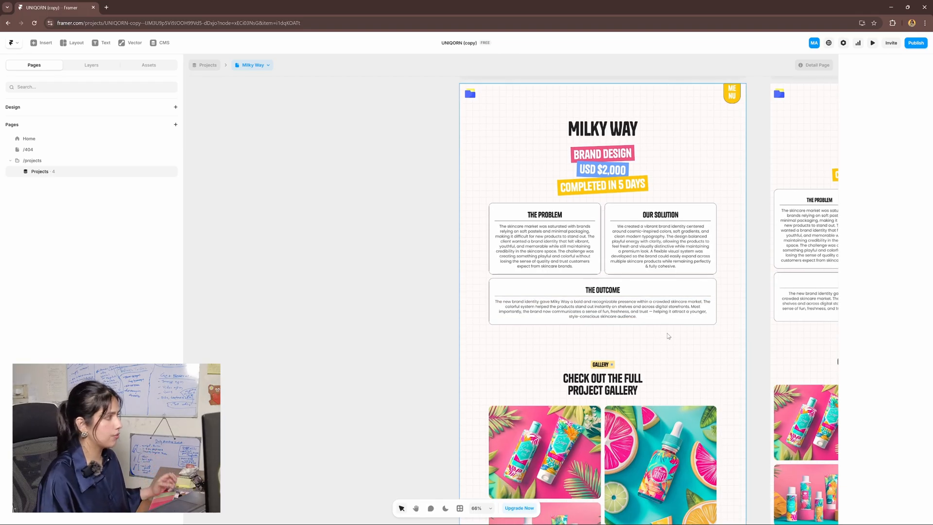
{"action": "scroll", "coordinate": [668, 337], "scroll_direction": "up", "scroll_amount": 1}
{"action": "scroll", "coordinate": [691, 233], "scroll_direction": "down", "scroll_amount": 2}
{"action": "left_click_drag", "start_coordinate": [535, 261], "coordinate": [511, 232]}
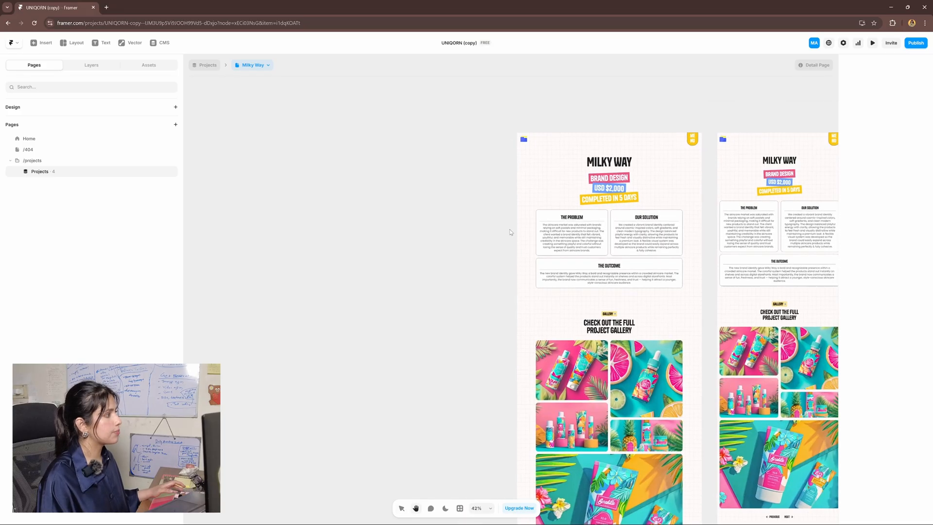
{"action": "scroll", "coordinate": [645, 144], "scroll_direction": "up", "scroll_amount": 2}
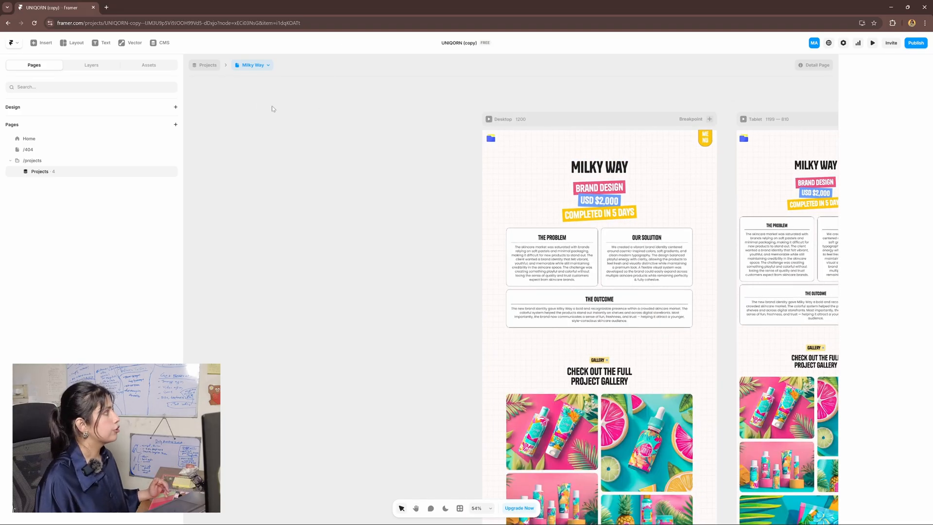
{"action": "left_click", "coordinate": [162, 43]}
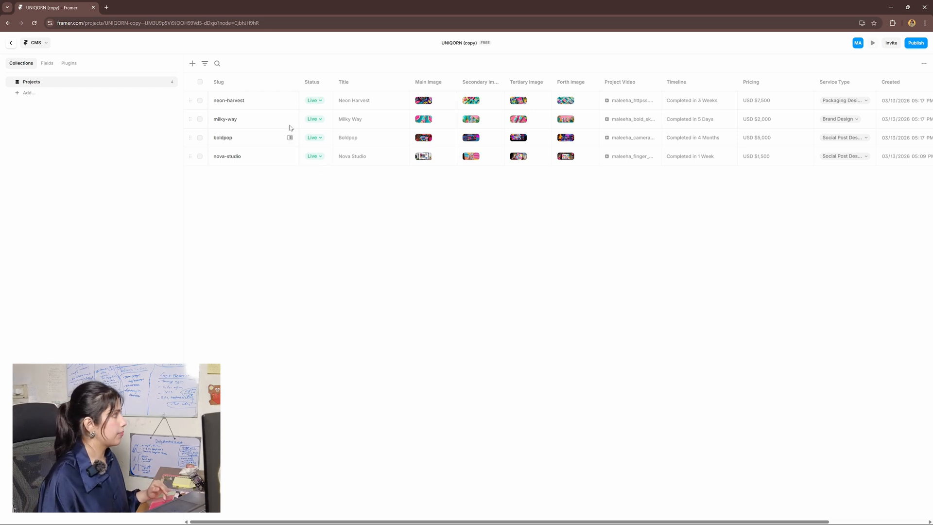
{"action": "left_click", "coordinate": [289, 100]}
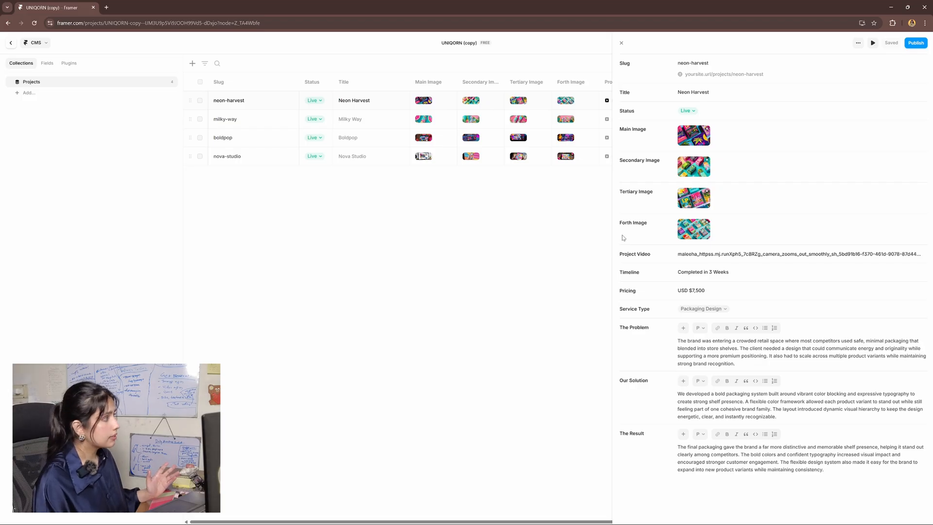
Review the Projects collection fields, including the Secondary Image field options
{"action": "left_click", "coordinate": [621, 43]}
{"action": "left_click", "coordinate": [47, 63]}
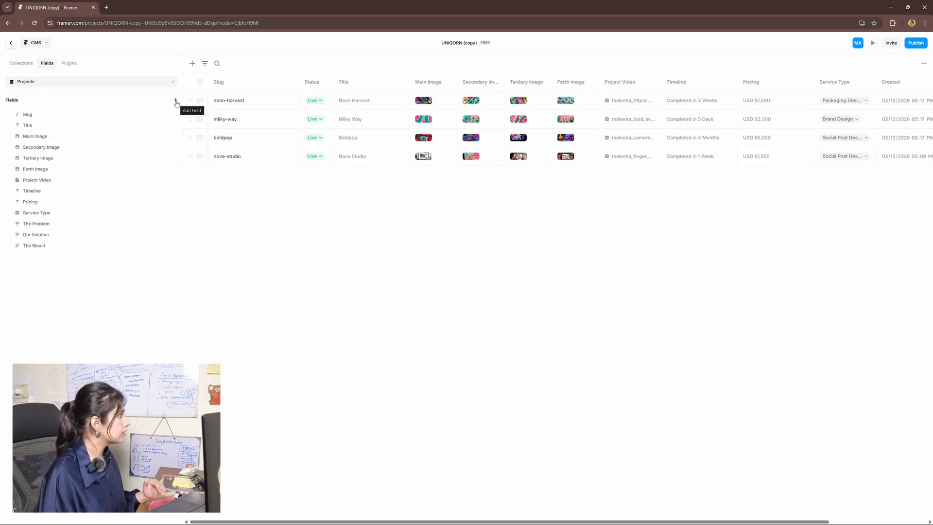
{"action": "right_click", "coordinate": [104, 151]}
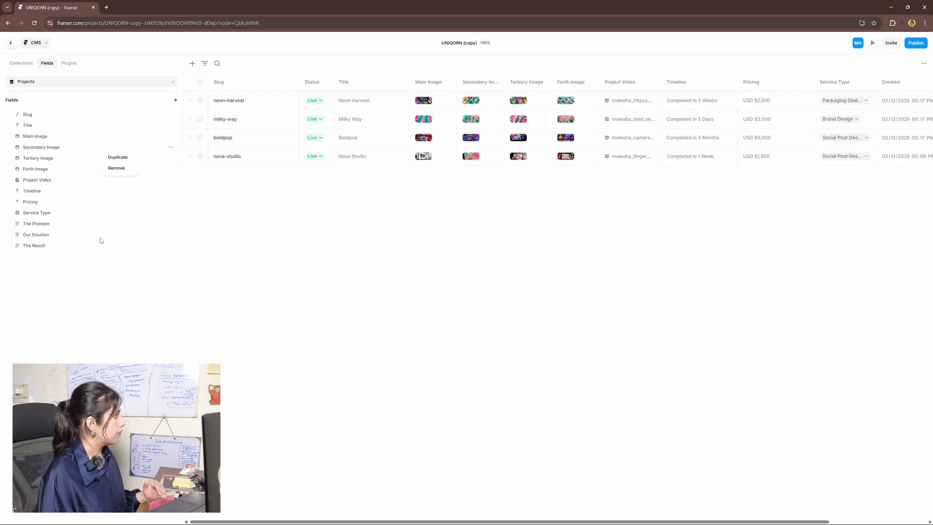
{"action": "left_click", "coordinate": [368, 270]}
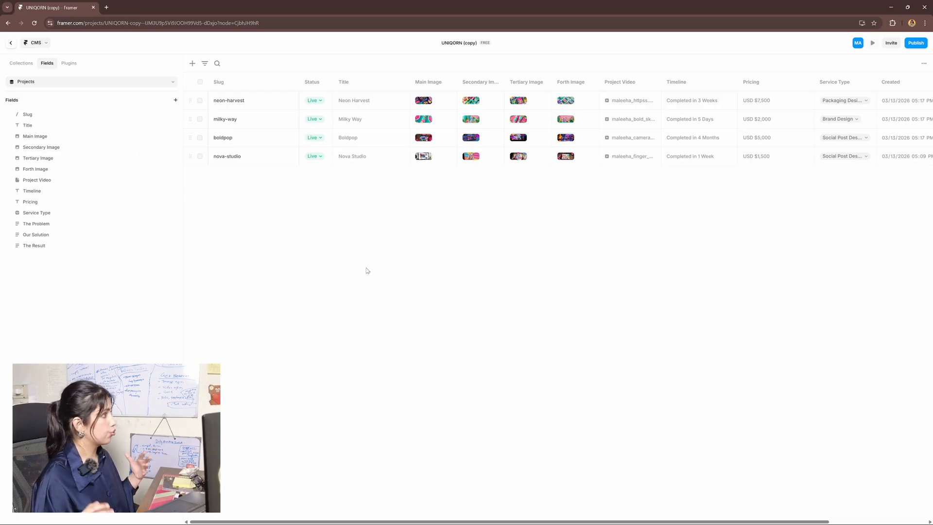
Check the neon-harvest item's actions and start a new Projects item
{"action": "right_click", "coordinate": [259, 103]}
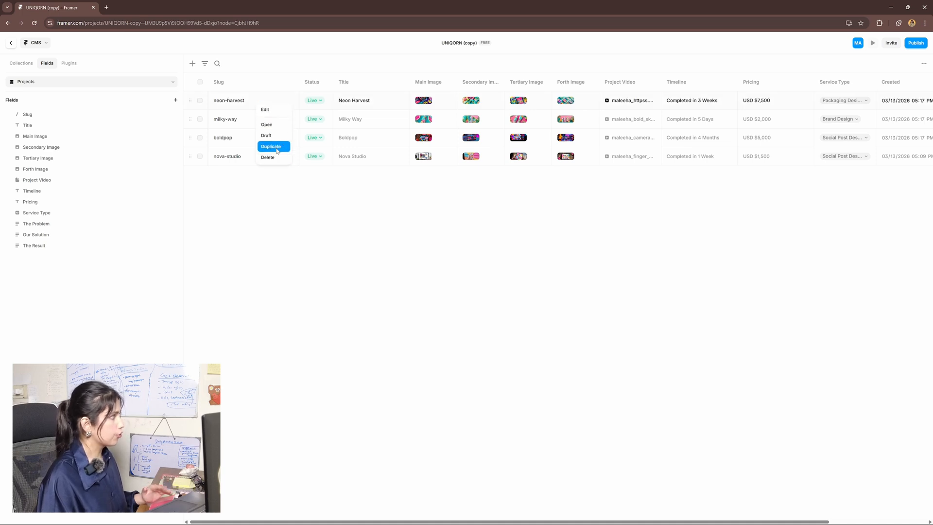
{"action": "left_click", "coordinate": [311, 207]}
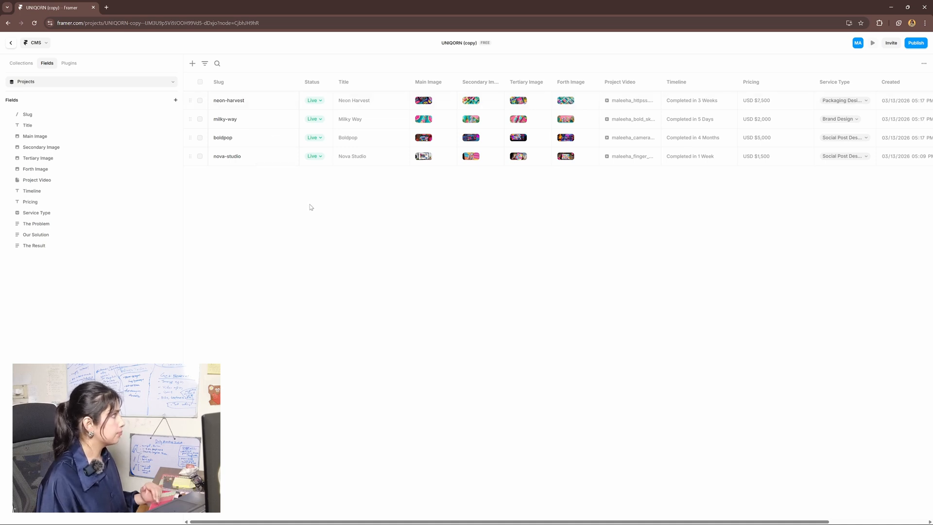
{"action": "left_click", "coordinate": [192, 64]}
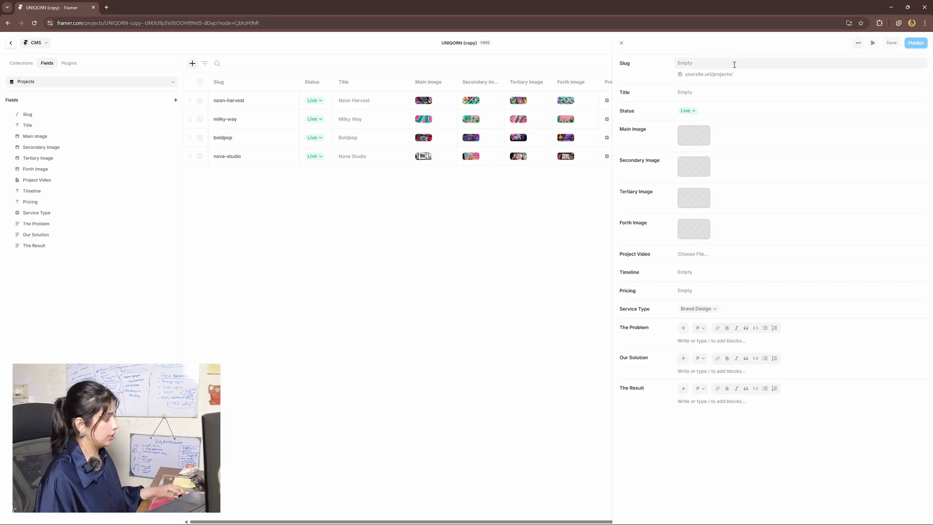
Keep the new-project item and mark it as a draft
{"action": "left_click", "coordinate": [302, 194]}
{"action": "right_click", "coordinate": [268, 124]}
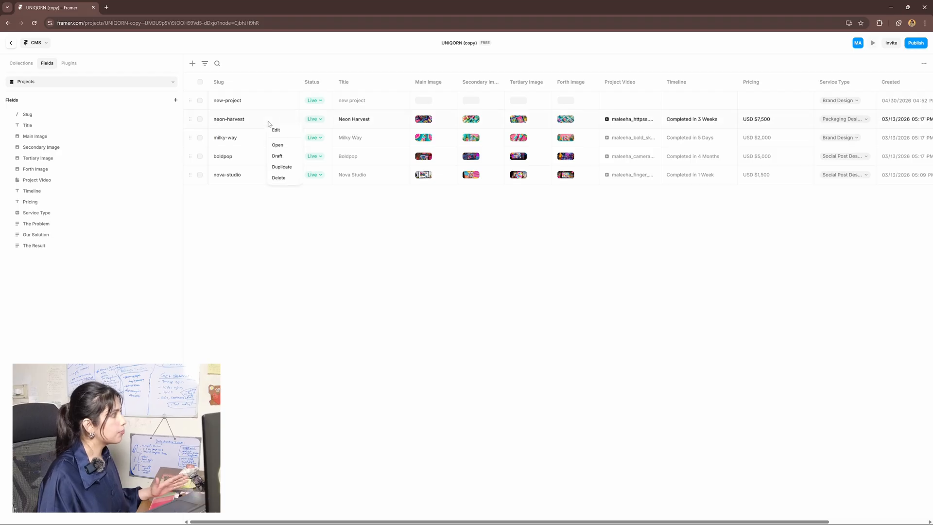
{"action": "left_click", "coordinate": [268, 103]}
{"action": "right_click", "coordinate": [268, 102]}
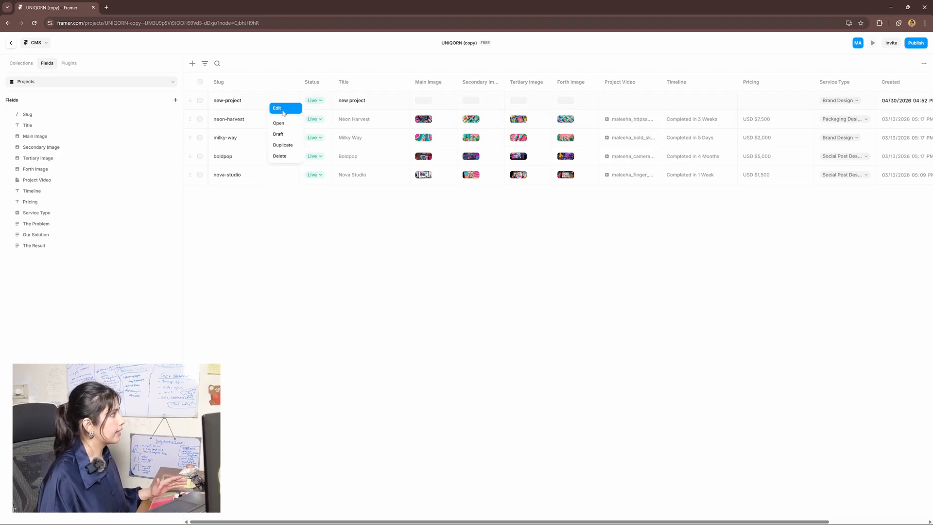
{"action": "left_click", "coordinate": [286, 134]}
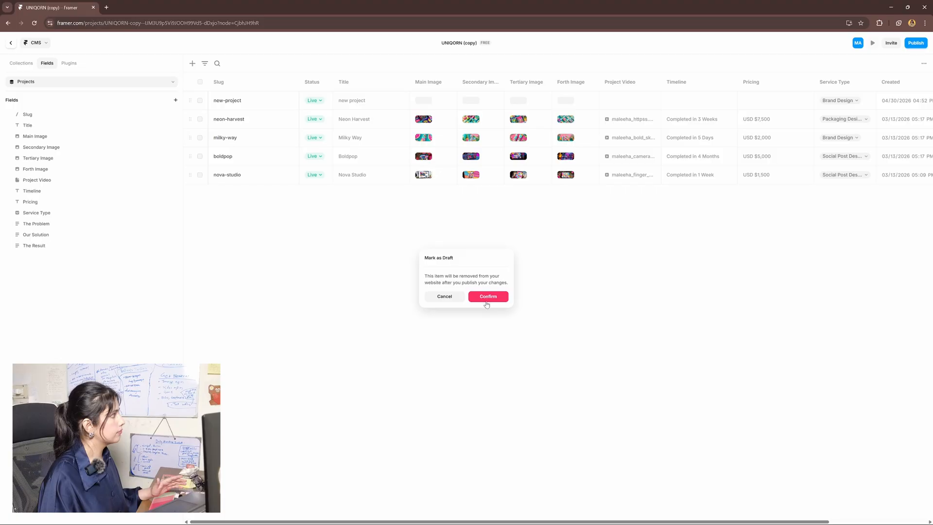
{"action": "left_click", "coordinate": [486, 297]}
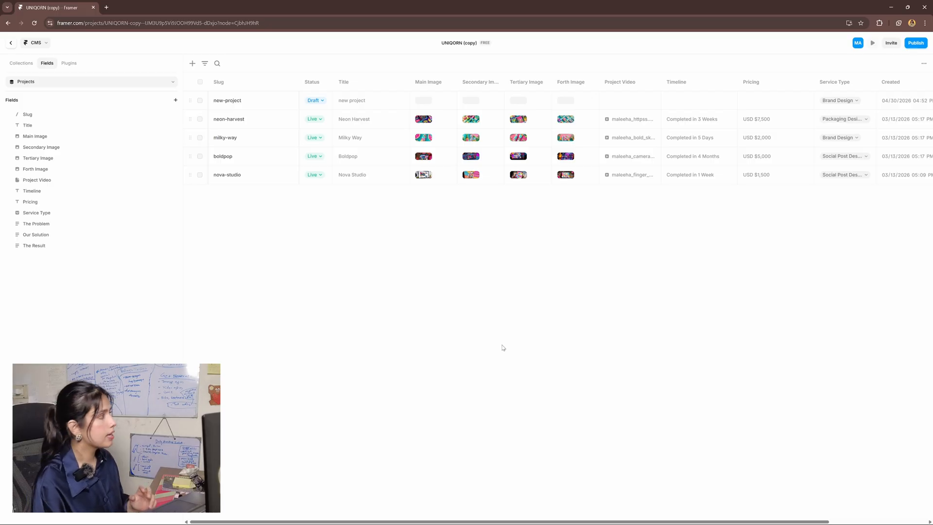
Set the new-project item's status back to Live and view the Milky Way page
{"action": "left_click", "coordinate": [322, 102]}
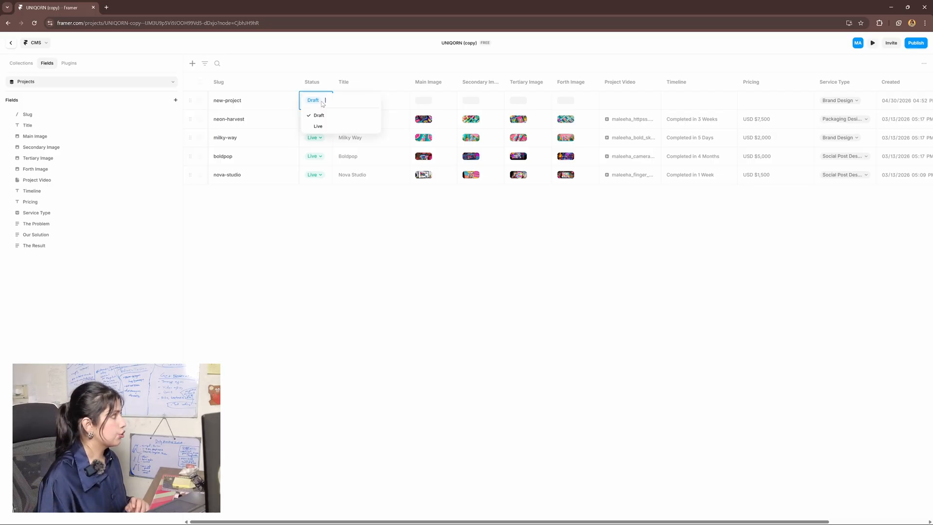
{"action": "left_click", "coordinate": [318, 126]}
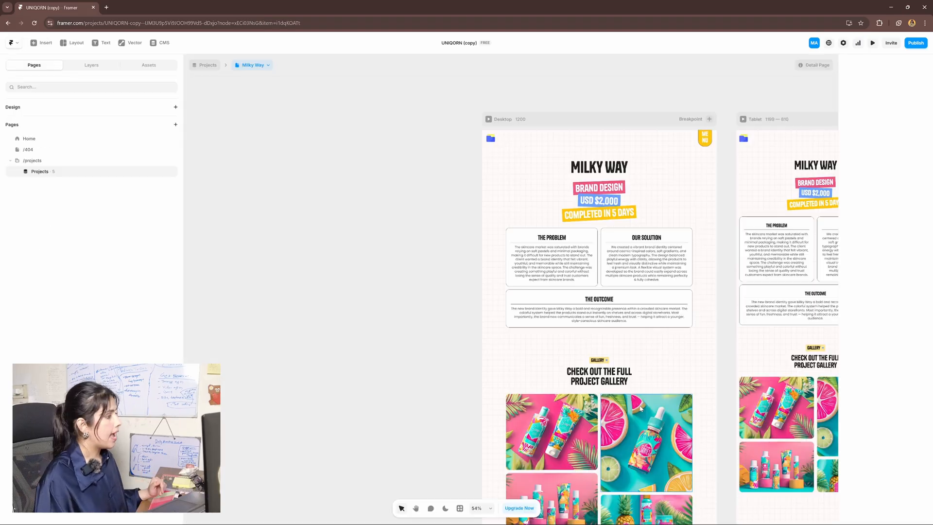
{"action": "left_click_drag", "start_coordinate": [595, 408], "coordinate": [562, 206]}
{"action": "left_click_drag", "start_coordinate": [568, 418], "coordinate": [609, 98]}
Pan around the Milky Way page and select the GALLERY badge and The Problem card
{"action": "scroll", "coordinate": [589, 287], "scroll_direction": "up", "scroll_amount": 15}
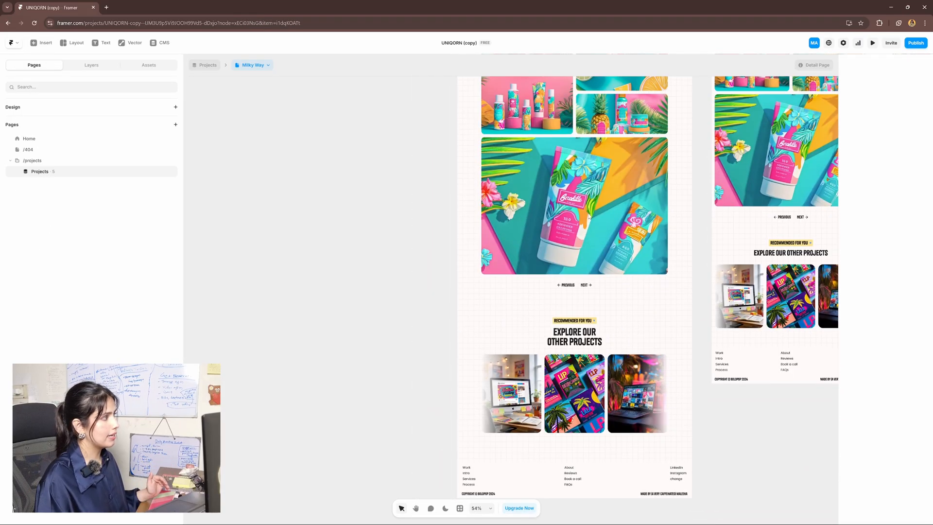
{"action": "left_click_drag", "start_coordinate": [629, 461], "coordinate": [582, 317]}
{"action": "left_click", "coordinate": [605, 403]}
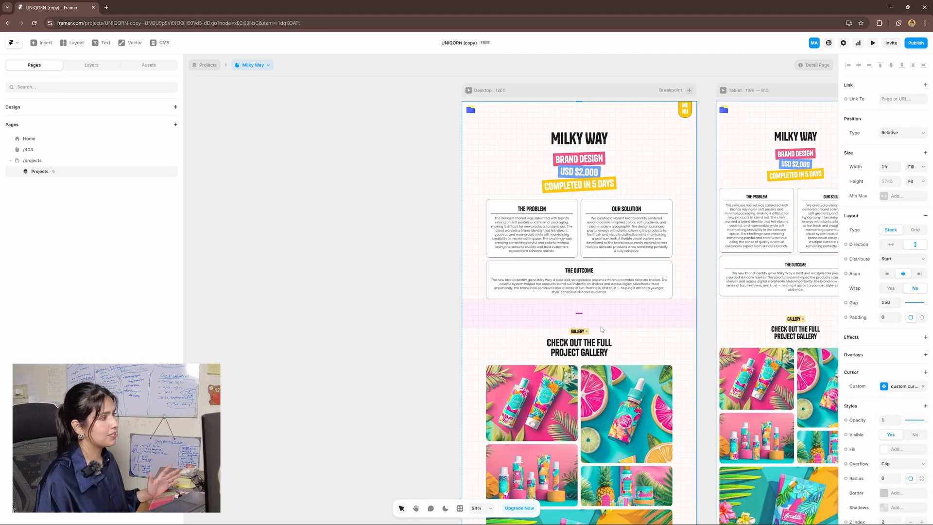
{"action": "scroll", "coordinate": [601, 330], "scroll_direction": "down", "scroll_amount": 8}
{"action": "left_click_drag", "start_coordinate": [601, 328], "coordinate": [621, 390]}
{"action": "scroll", "coordinate": [662, 278], "scroll_direction": "up", "scroll_amount": 7}
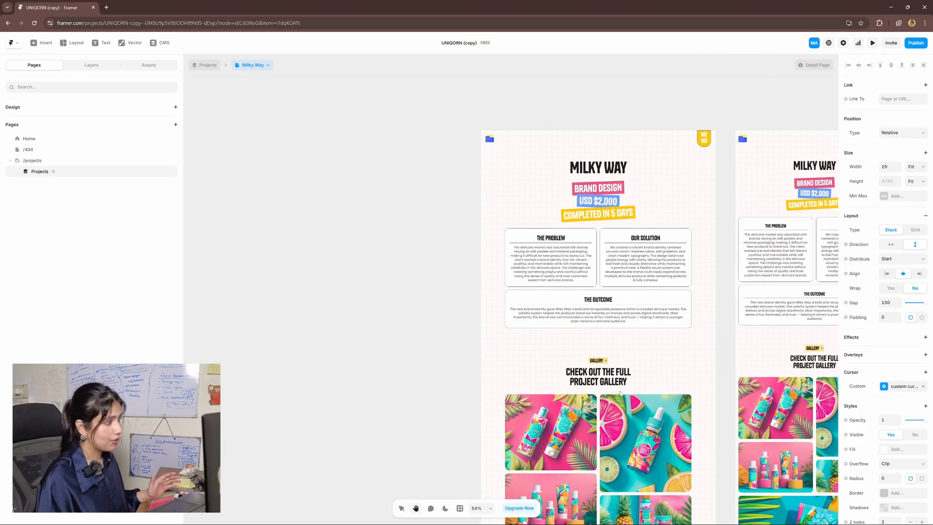
{"action": "left_click", "coordinate": [598, 360], "text": "ctrl"}
{"action": "left_click", "coordinate": [581, 238], "text": "ctrl"}
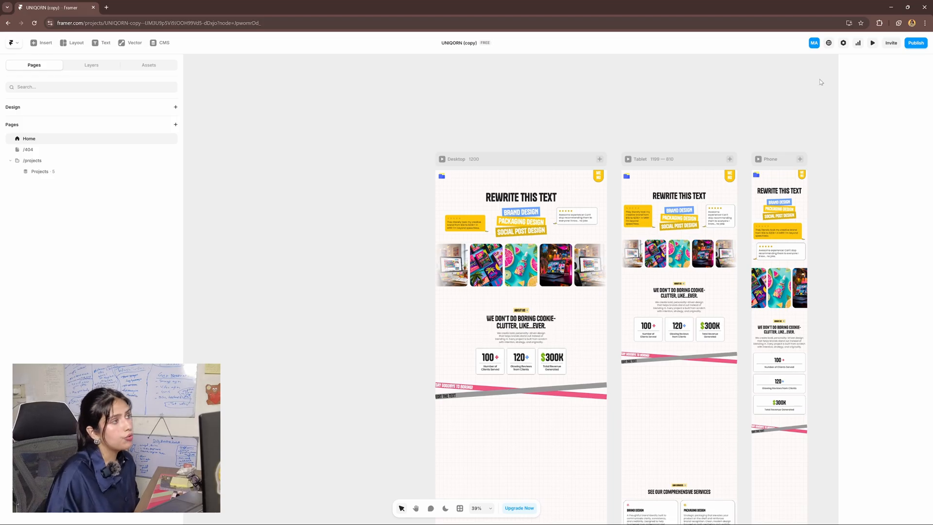
Open site settings and review the Uniqorn site title and description
{"action": "left_click", "coordinate": [844, 44]}
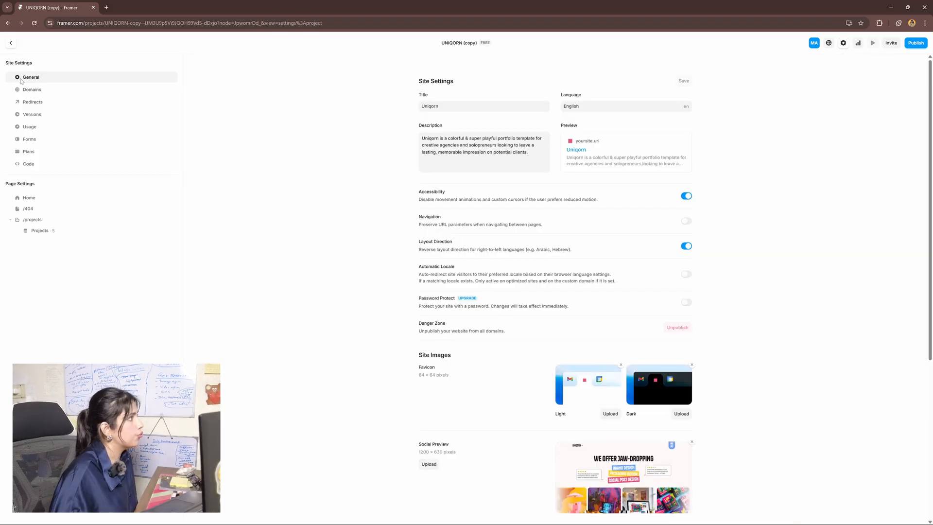
{"action": "left_click", "coordinate": [449, 108]}
{"action": "left_click", "coordinate": [448, 107]}
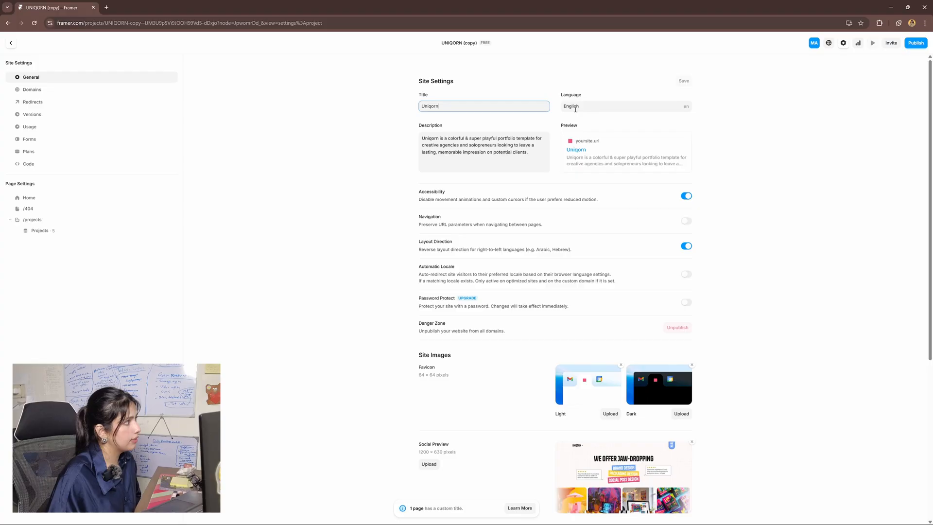
{"action": "triple_click", "coordinate": [500, 134]}
{"action": "left_click", "coordinate": [797, 201]}
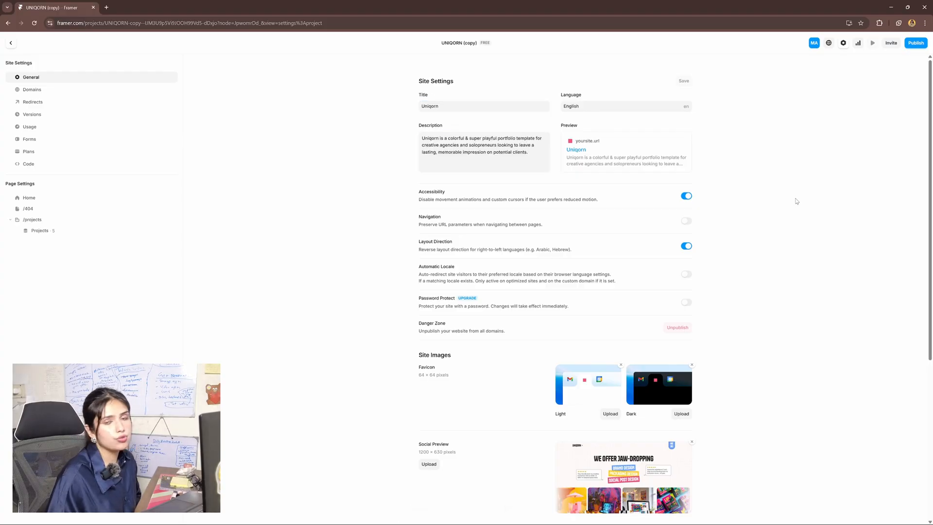
Browse the page settings for Projects, /404 and Home
{"action": "left_click", "coordinate": [46, 230]}
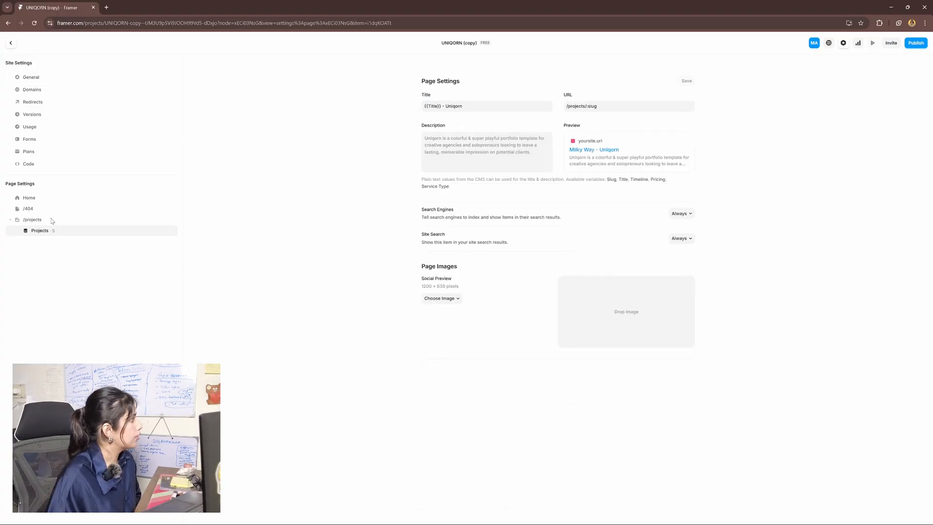
{"action": "left_click", "coordinate": [64, 209]}
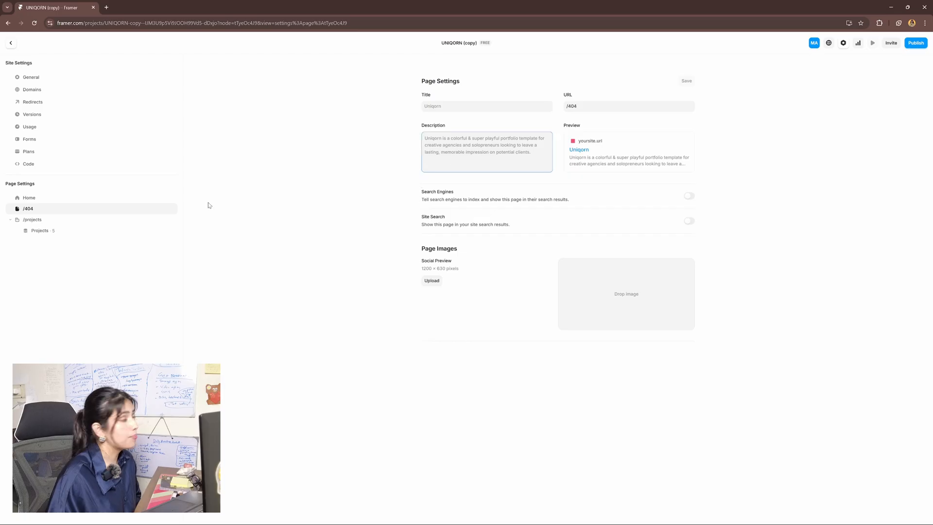
{"action": "left_click", "coordinate": [73, 199]}
{"action": "left_click", "coordinate": [73, 209]}
{"action": "left_click", "coordinate": [46, 78]}
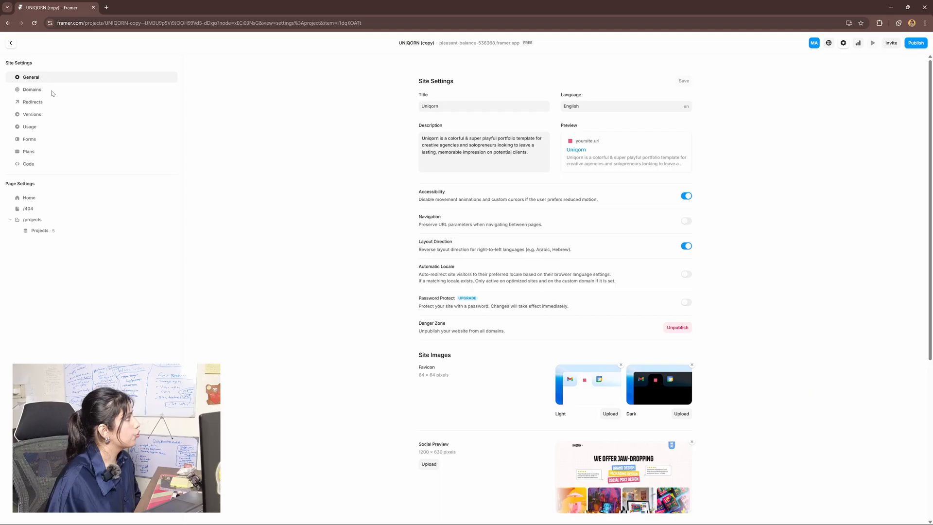
Check the Domains and Plans sections, close settings, and review the publishing status
{"action": "left_click", "coordinate": [34, 90]}
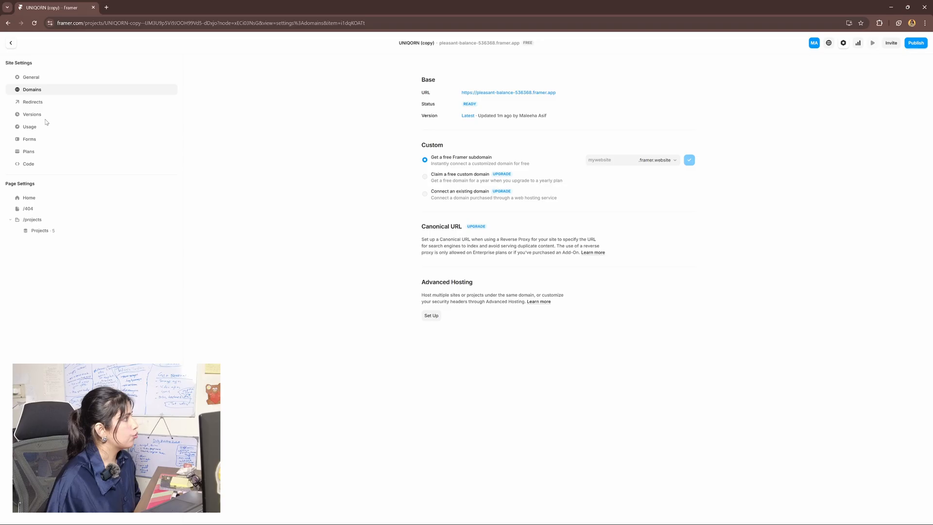
{"action": "left_click", "coordinate": [41, 151]}
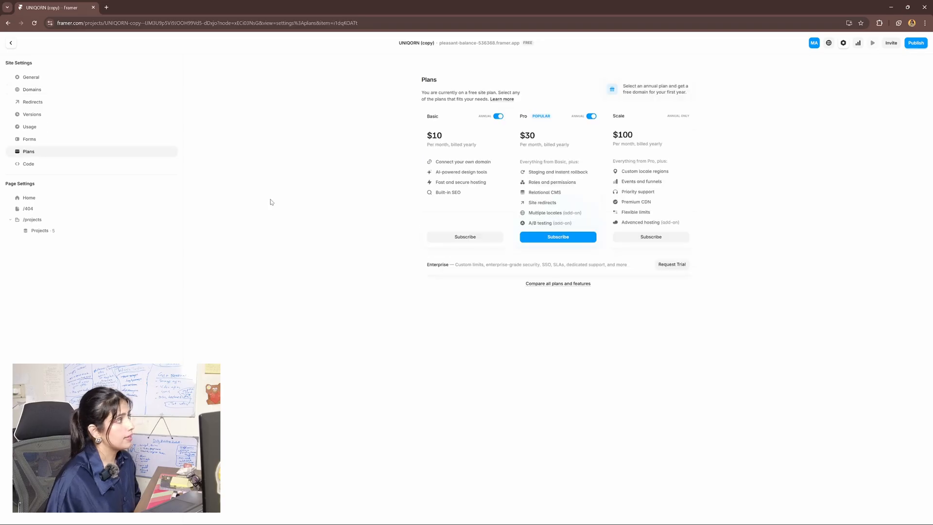
{"action": "key", "text": "Escape"}
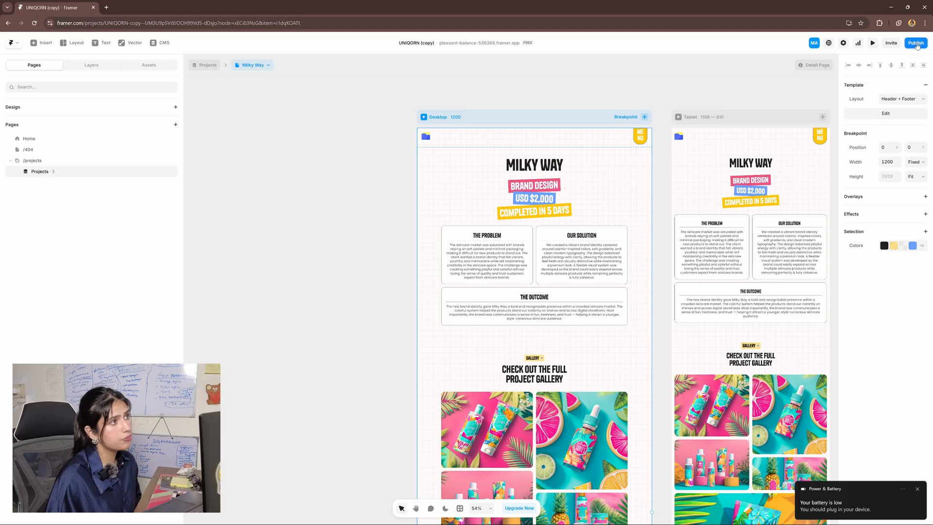
{"action": "left_click", "coordinate": [917, 45]}
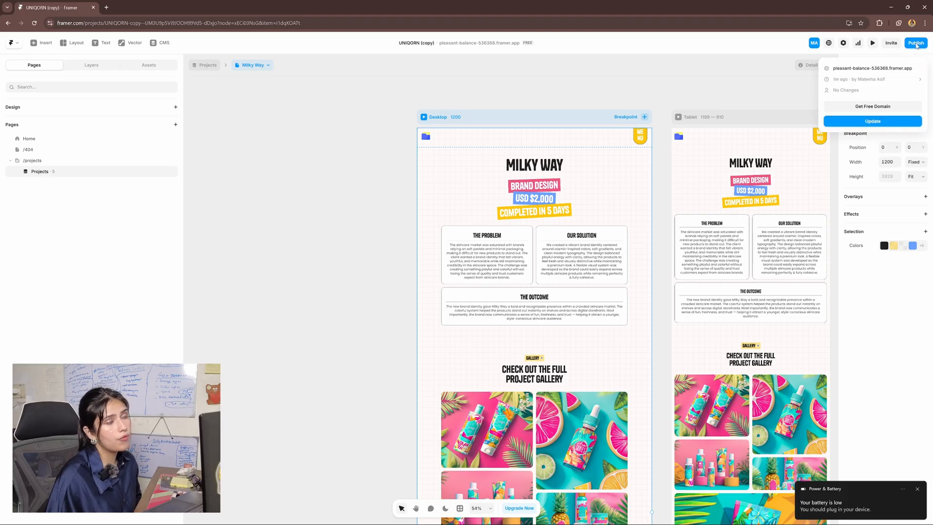
{"action": "left_click", "coordinate": [735, 87]}
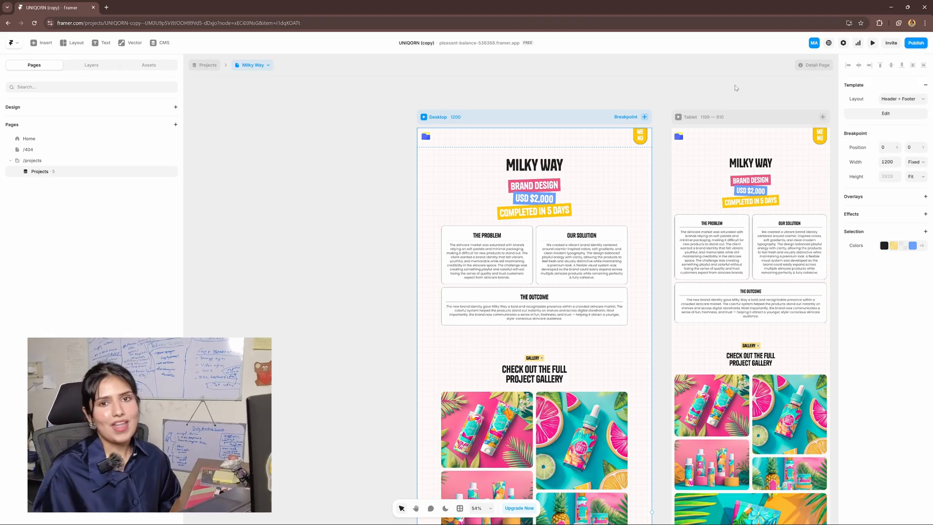